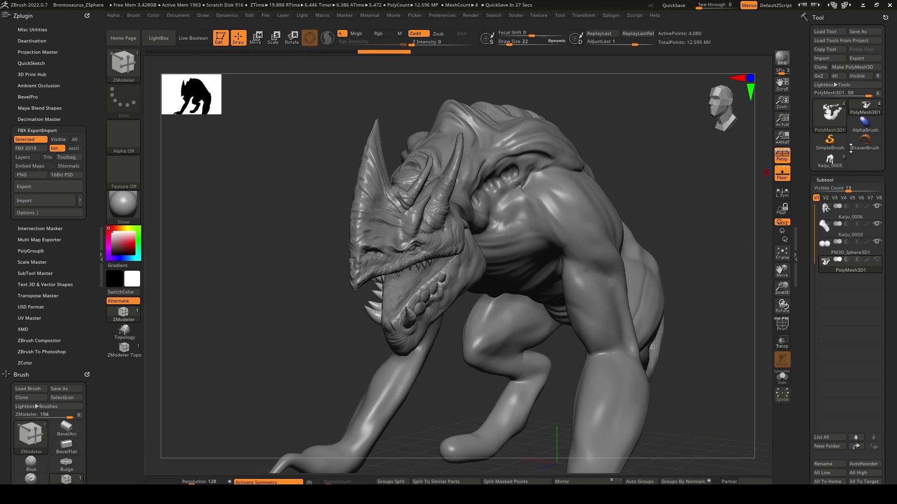
- Switch to the Kaiju_0005 tool and back to PolyMesh3D1 to compare the two creature versions
click(829, 161)
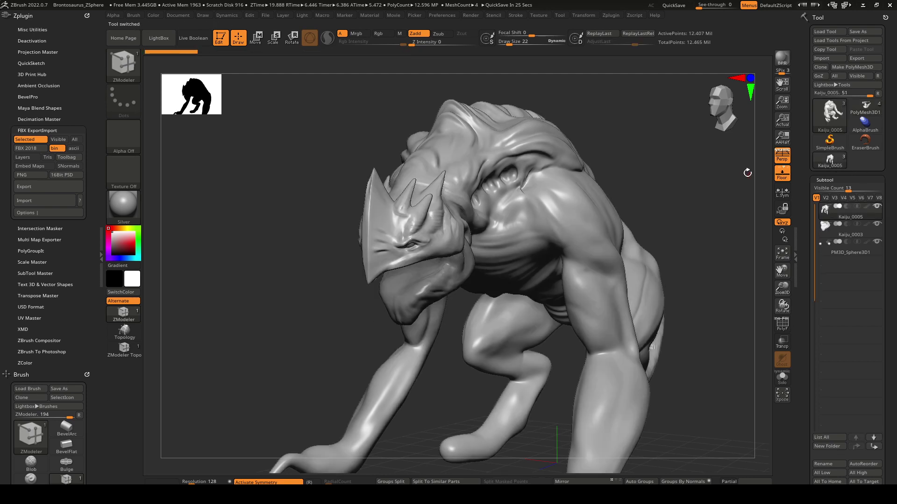
mouse_move(865, 107)
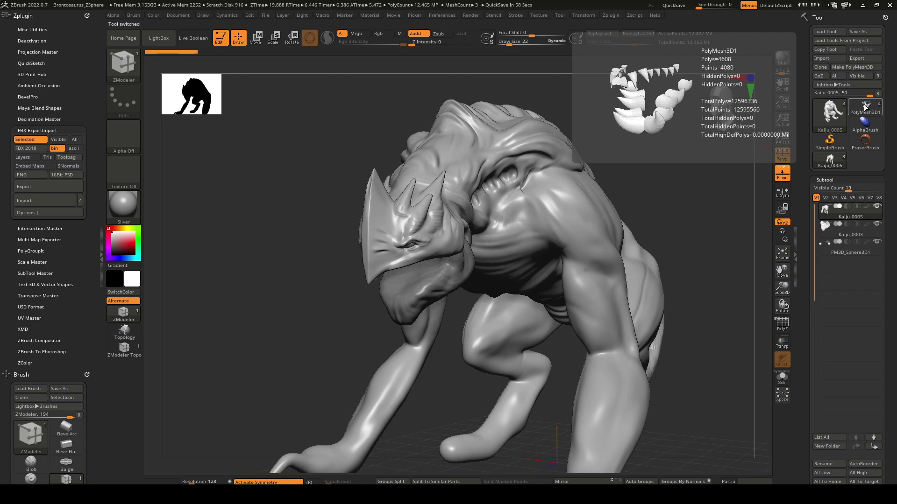
click(865, 107)
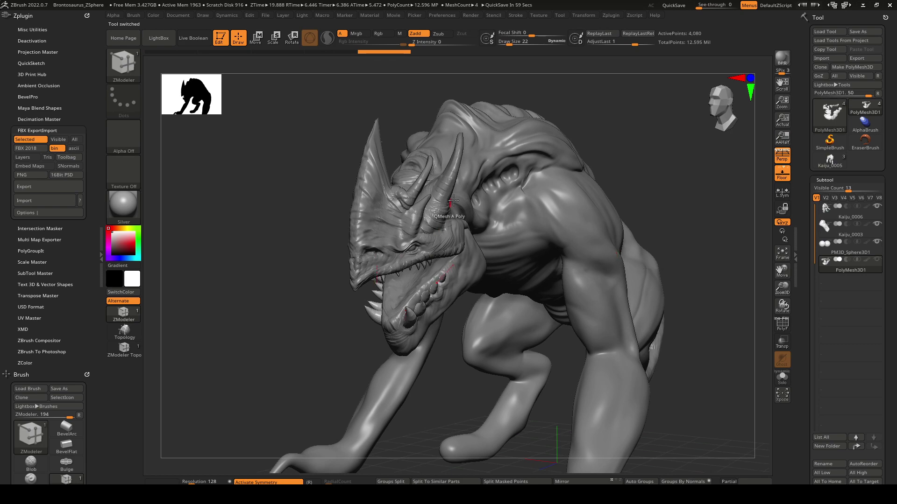
- Select the ClayBuildup brush and make the Kaiju_0006 body the active subtool
ctrl+right_drag(362, 229, 439, 280)
key(space)
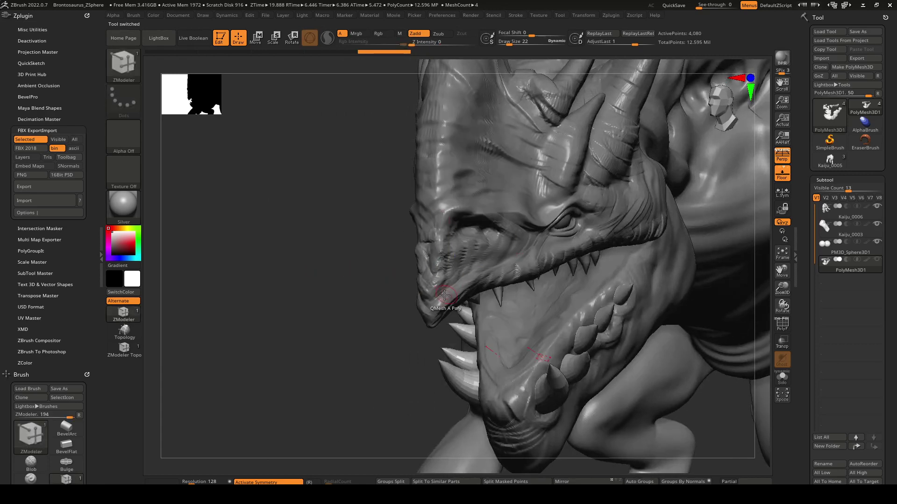
key(b)
key(c)
key(b)
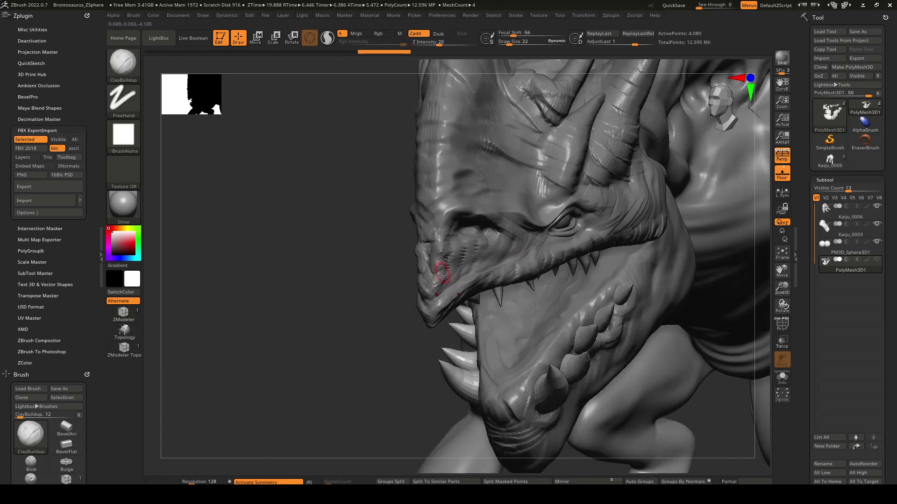
right_drag(436, 282, 440, 288)
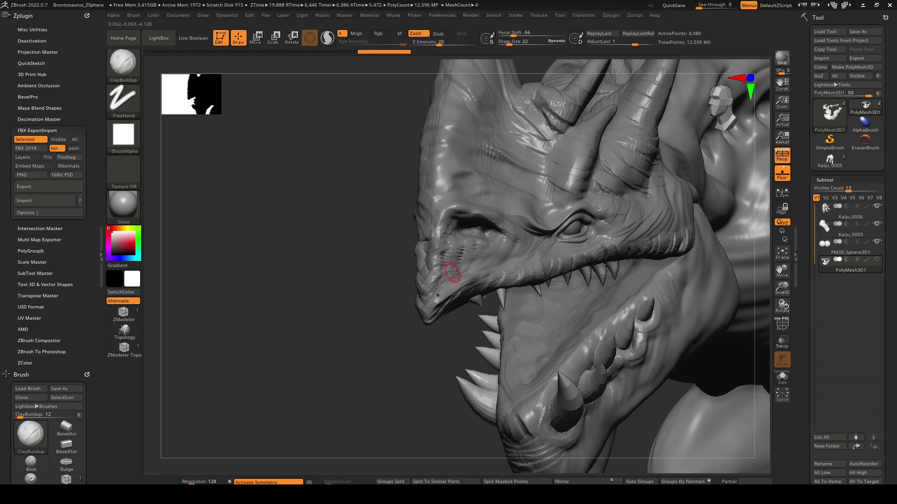
alt+click(452, 271)
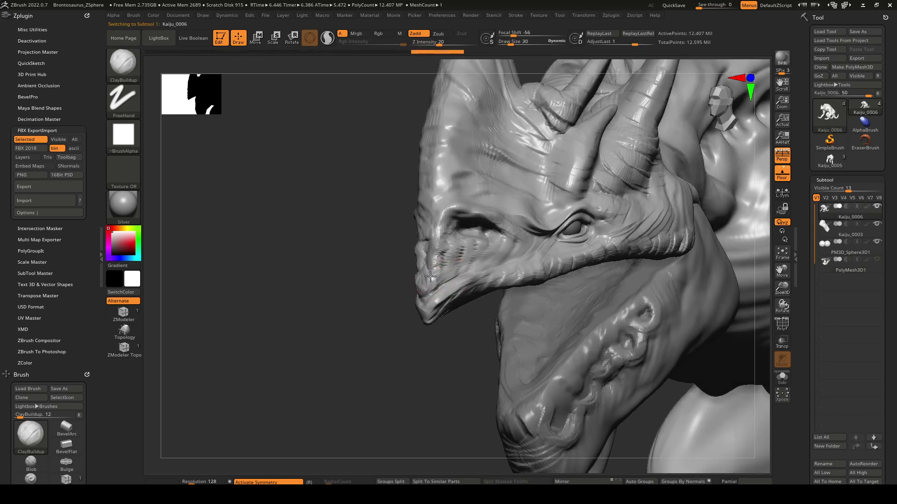
- Open the geometry settings of the Kaiju_0006 body and examine its subdivision level and head detail
right_drag(470, 253, 495, 262)
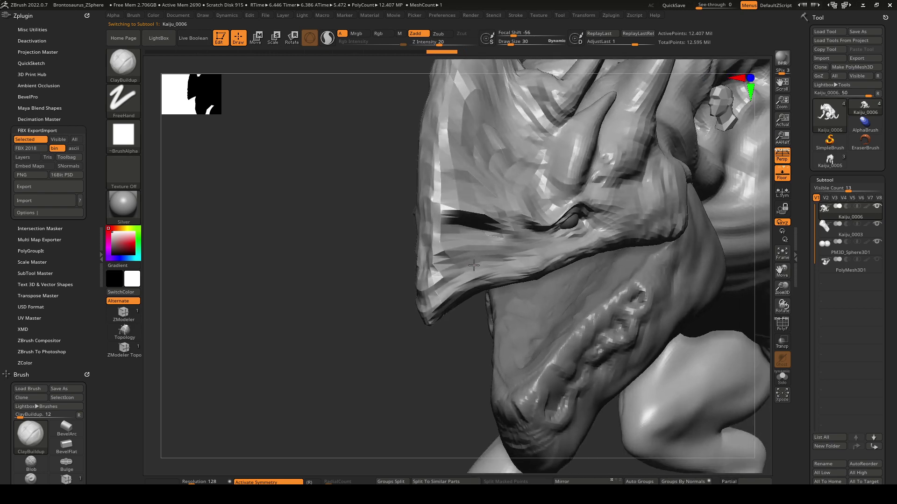
drag(808, 381, 802, 287)
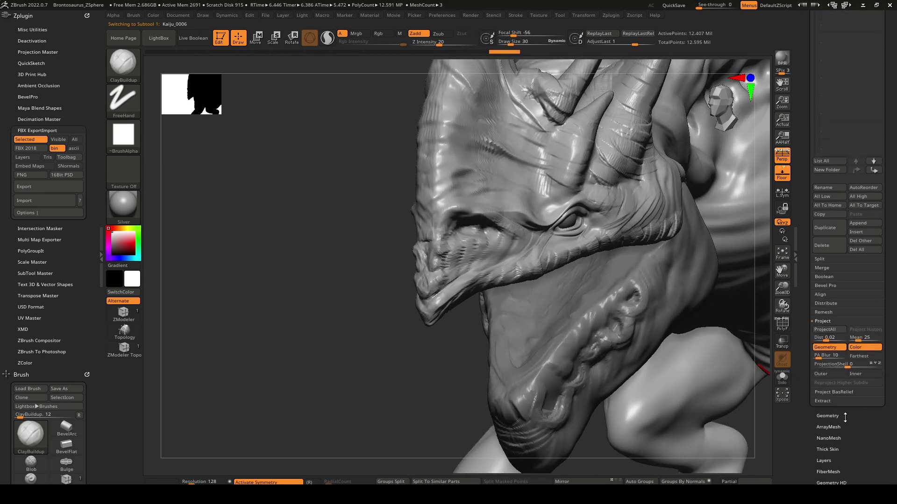
click(832, 414)
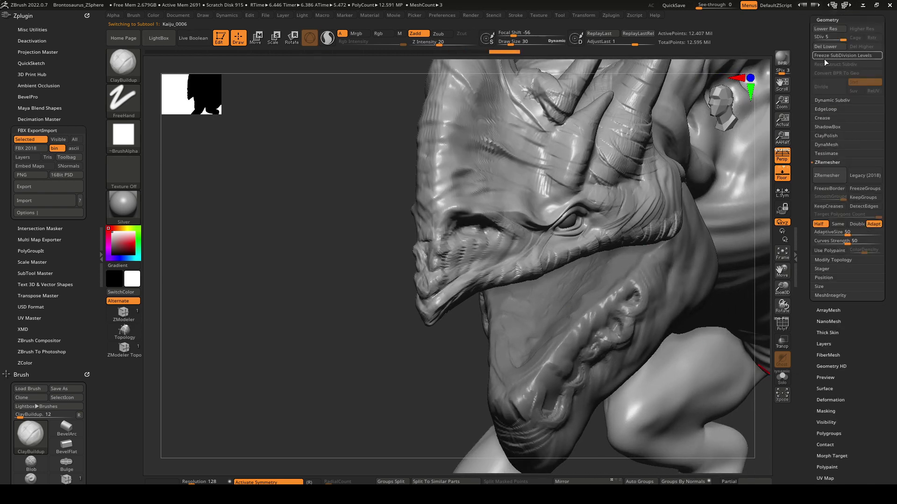
alt+right_drag(605, 178, 594, 210)
scroll(813, 107, up, 3)
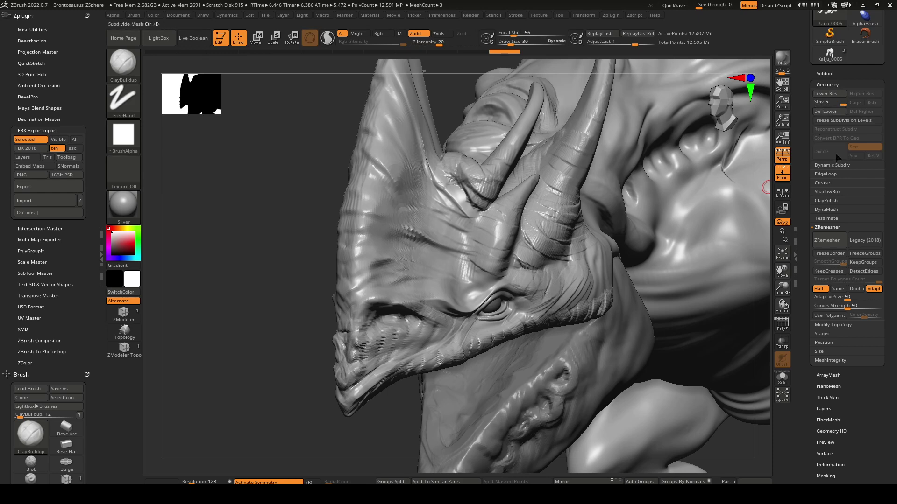
key(f)
mouse_move(395, 258)
right_down()
mouse_move(387, 274)
mouse_move(362, 283)
right_up()
ctrl+drag(360, 284, 337, 327)
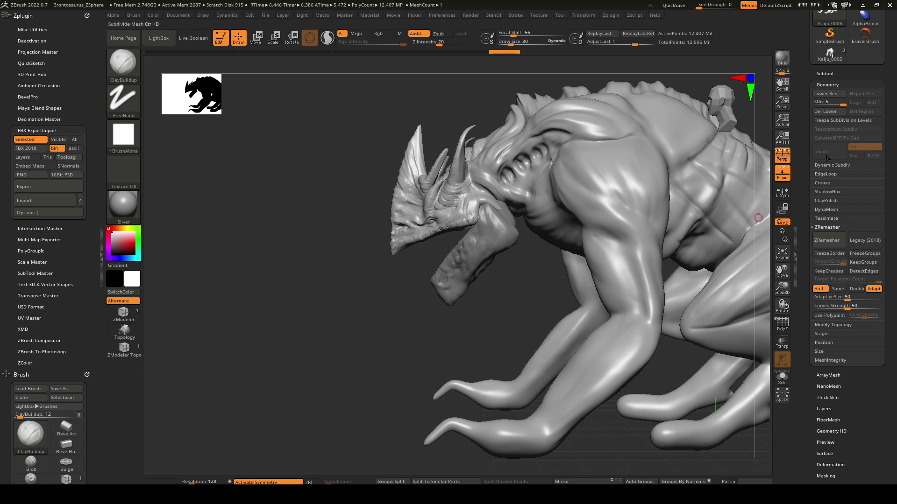
drag(842, 104, 845, 103)
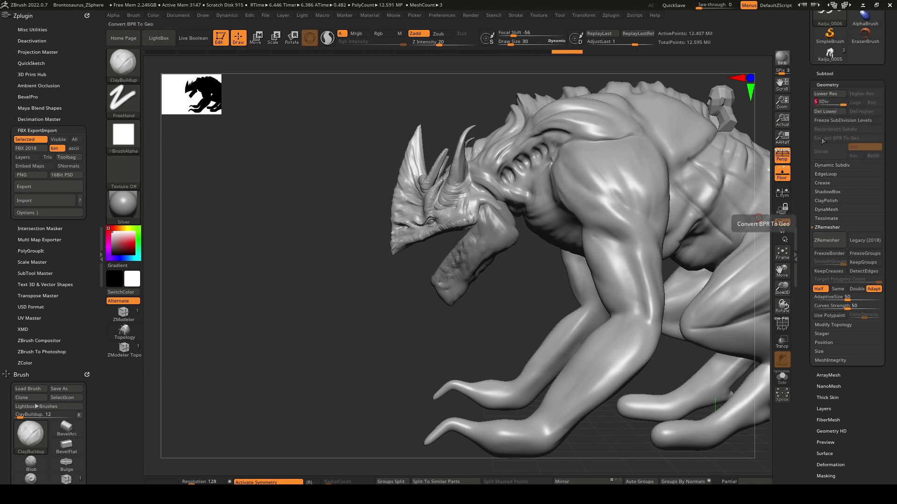
- Check the lower jaw's subdivision level, and preview the Kaiju_0006 body at its lowest and highest subdivision levels
alt+click(485, 239)
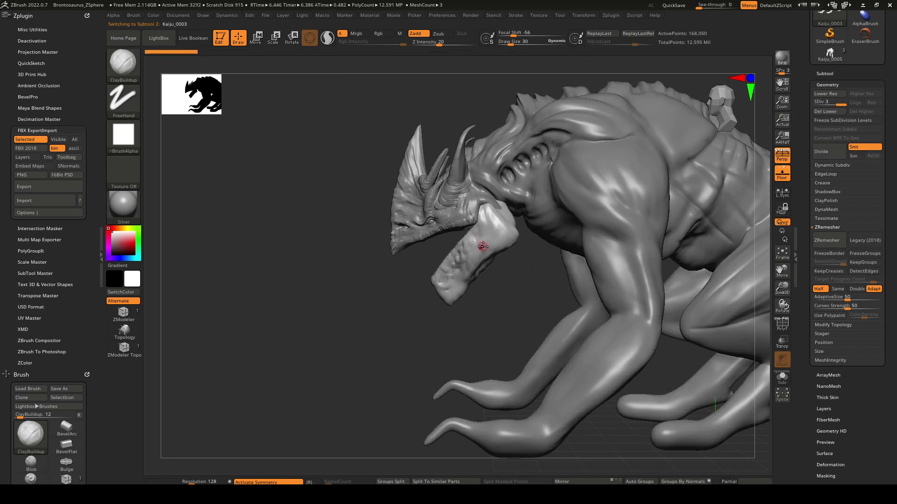
right_drag(481, 248, 513, 252)
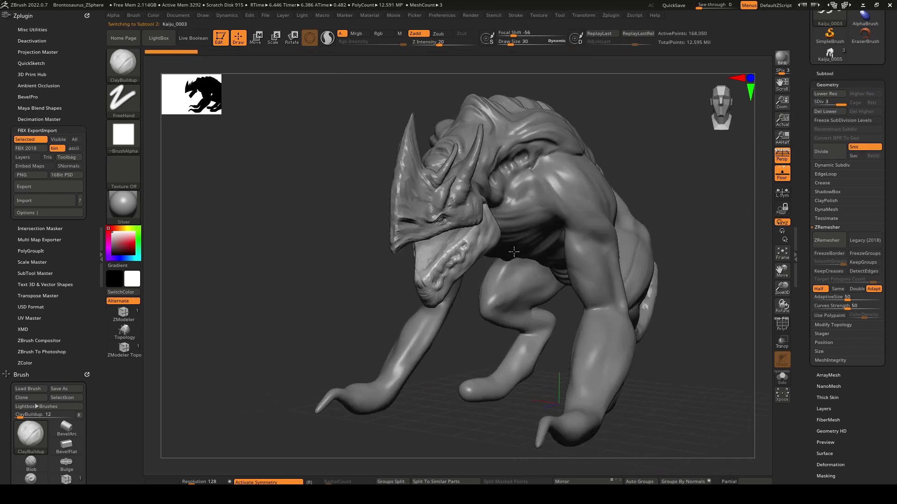
alt+click(546, 185)
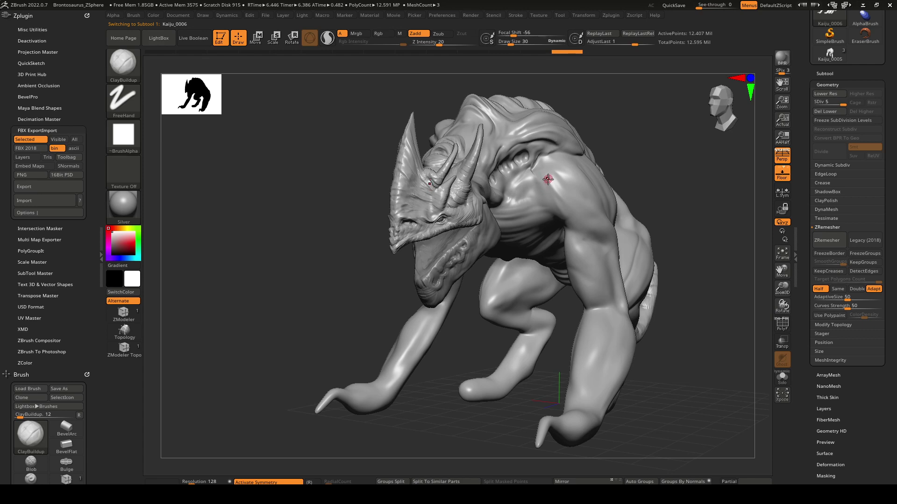
right_drag(574, 205, 596, 210)
mouse_move(831, 101)
mouse_down()
mouse_move(811, 104)
mouse_move(846, 101)
mouse_up()
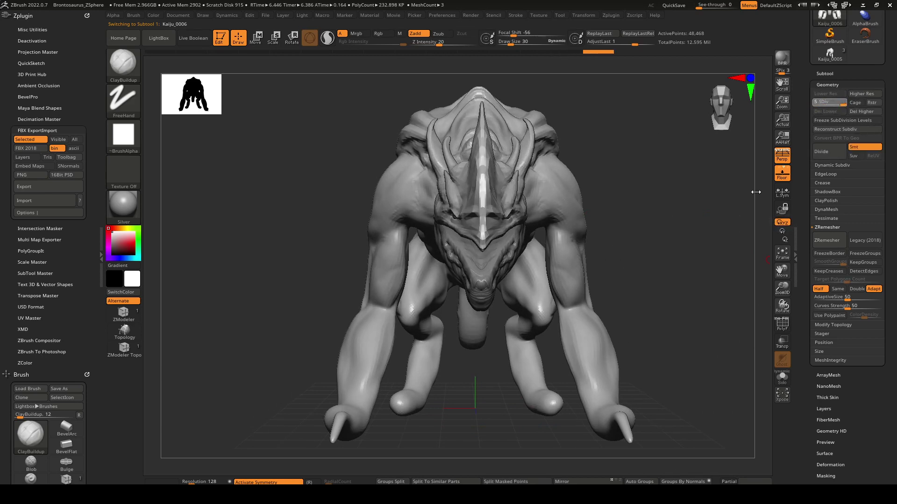
drag(722, 191, 656, 195)
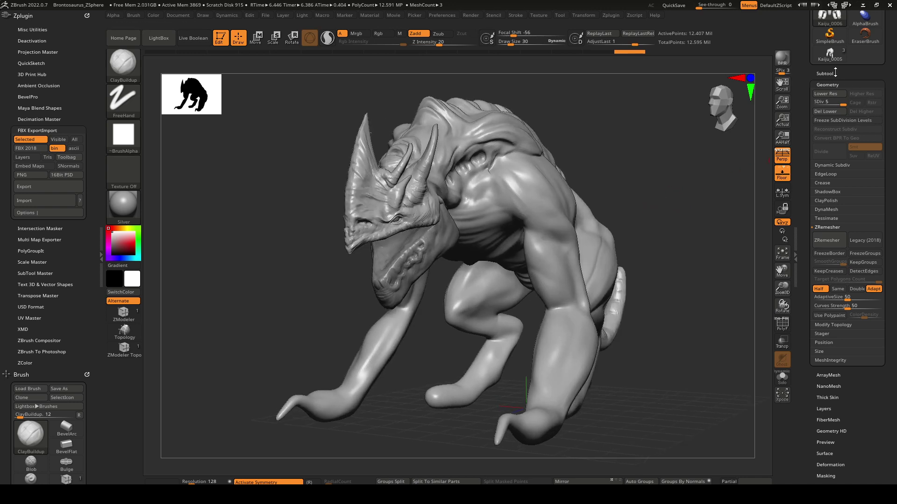
- Duplicate the Kaiju_0006 body subtool
drag(834, 72, 835, 71)
click(831, 74)
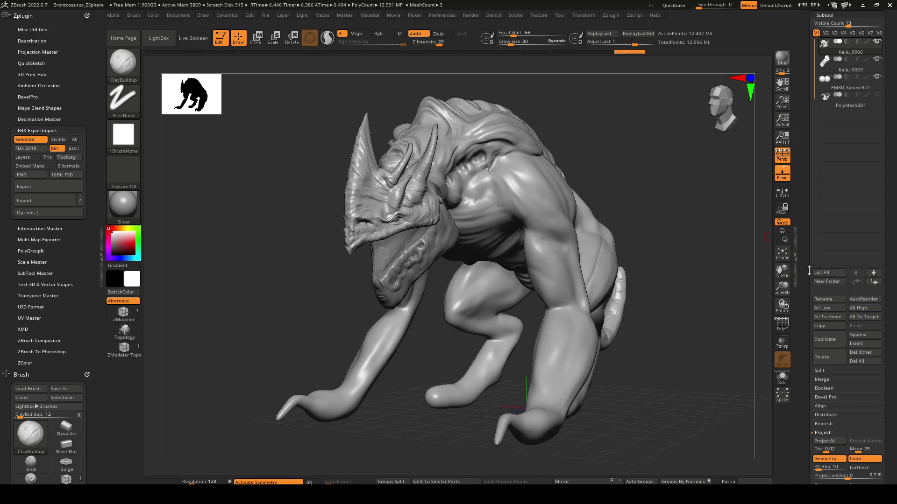
scroll(830, 258, down, 5)
click(827, 297)
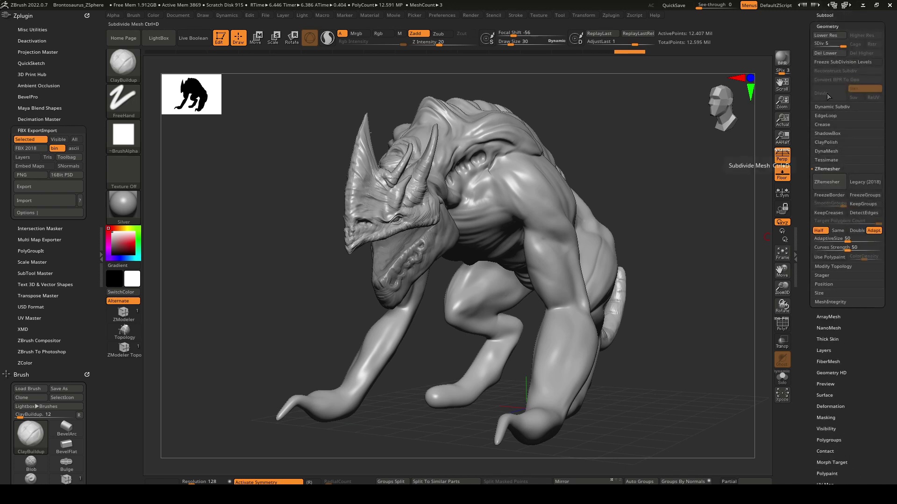
drag(807, 98, 805, 159)
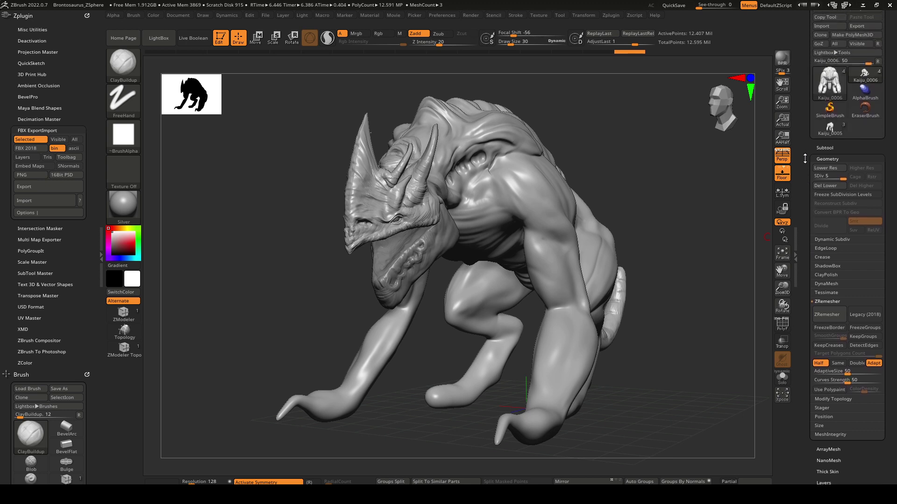
click(830, 159)
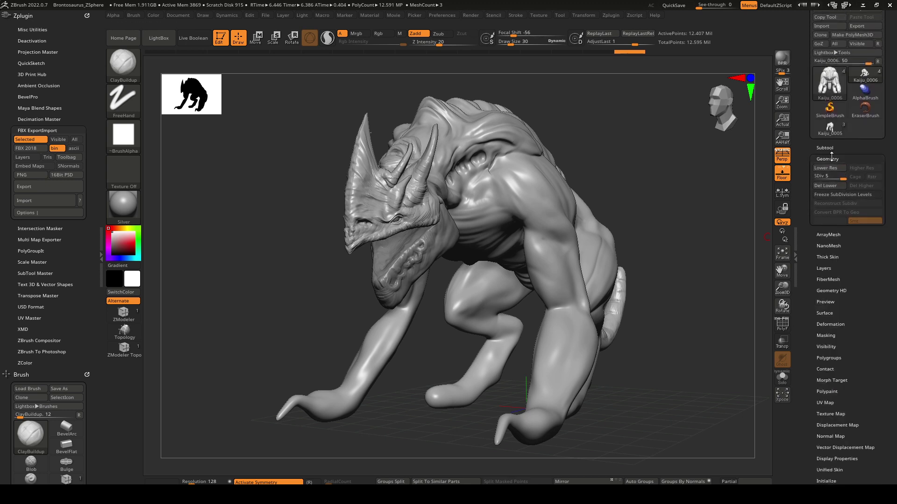
click(825, 148)
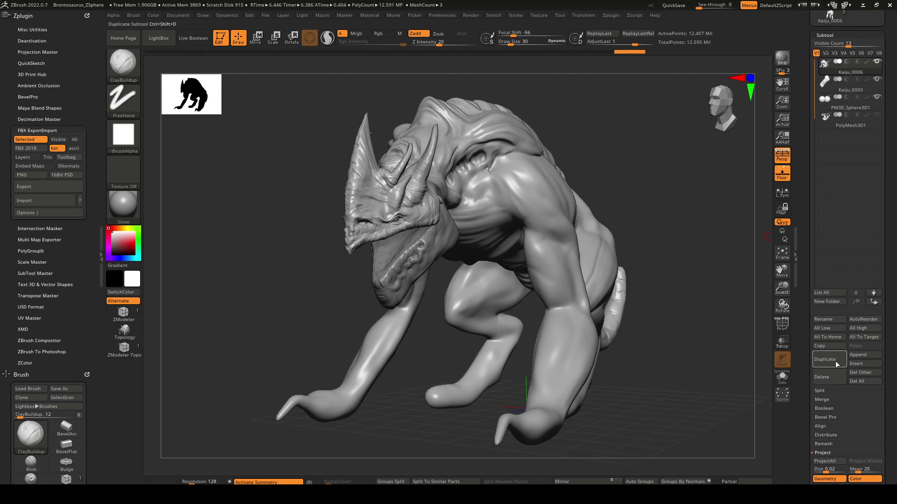
click(832, 364)
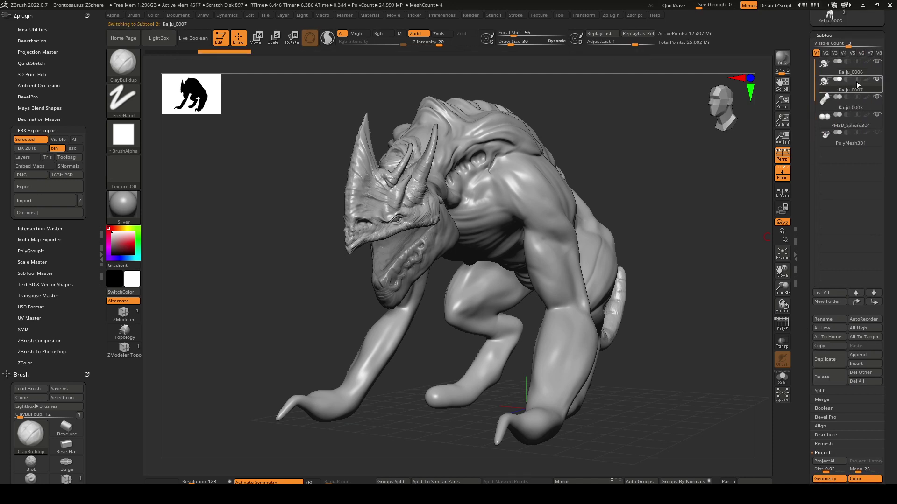
- Hide the original Kaiju_0006 body and isolate its duplicate in Solo mode
click(877, 62)
click(782, 377)
mouse_move(648, 215)
mouse_down()
mouse_move(663, 140)
mouse_move(677, 187)
mouse_move(643, 203)
mouse_move(661, 202)
mouse_up()
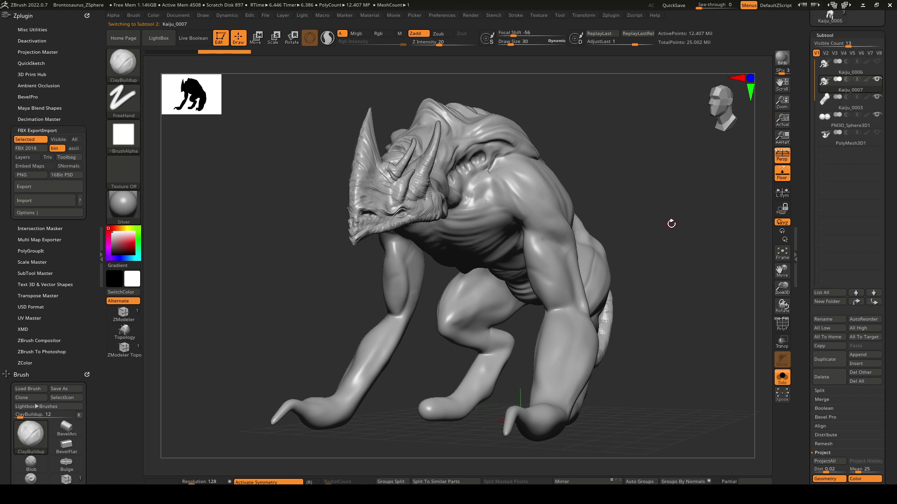
key(Up)
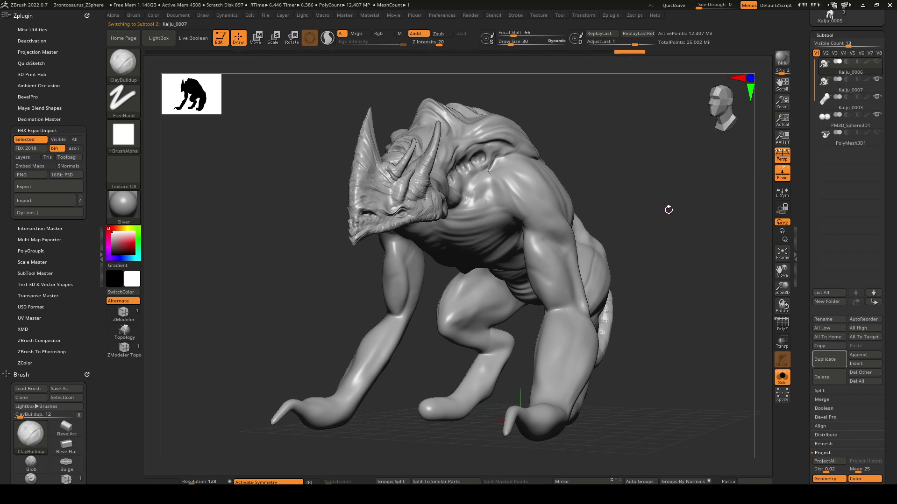
key(Down)
- Delete the duplicate's lower subdivision levels and ZRemesh it at Half with Adapt turned off
drag(804, 309, 821, 216)
click(834, 277)
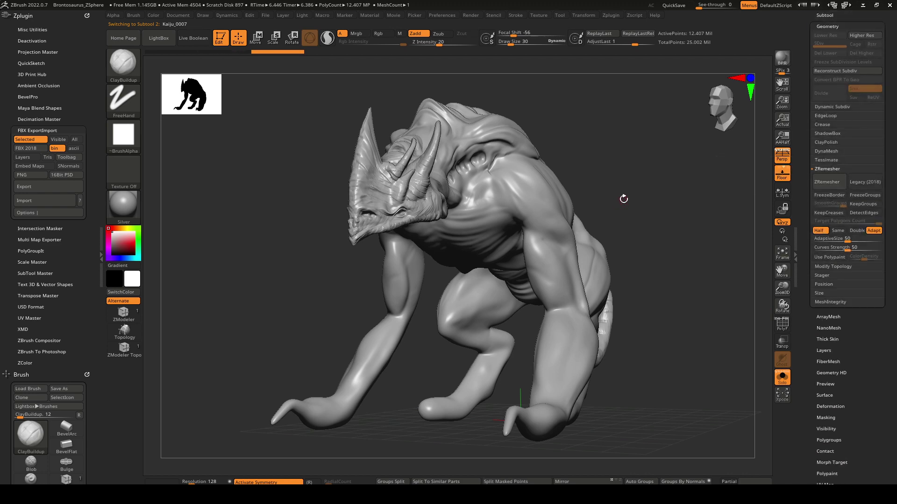
drag(624, 197, 672, 191)
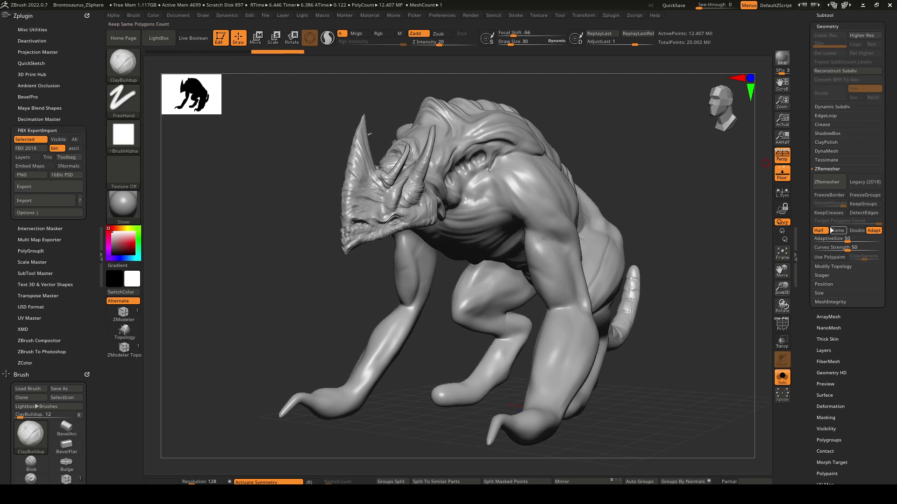
click(874, 230)
click(831, 181)
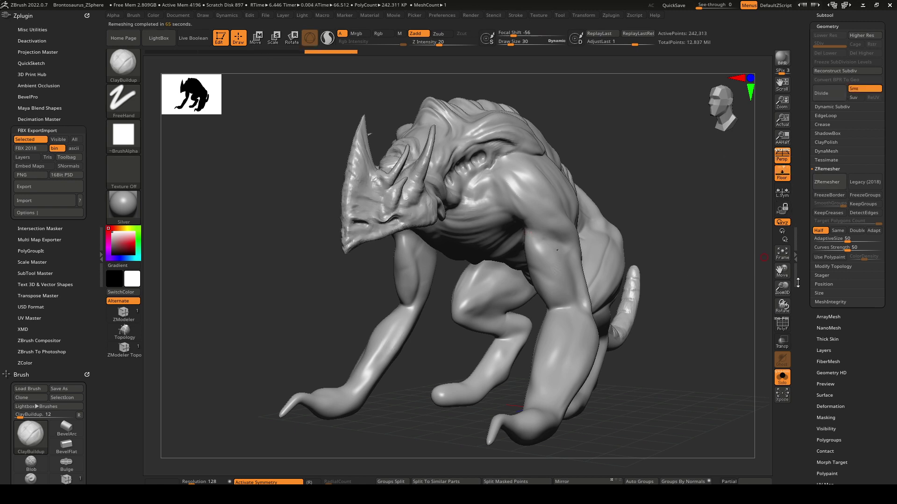
- Display the duplicate's polygon wireframe and smooth out the small artifact on its upper arm
click(782, 323)
drag(657, 233, 632, 282)
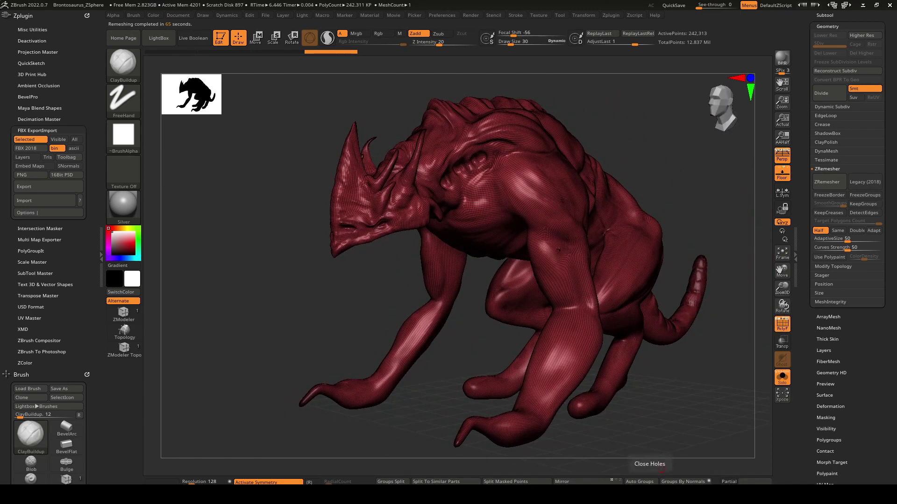
key(shift)
shift+drag(556, 249, 560, 256)
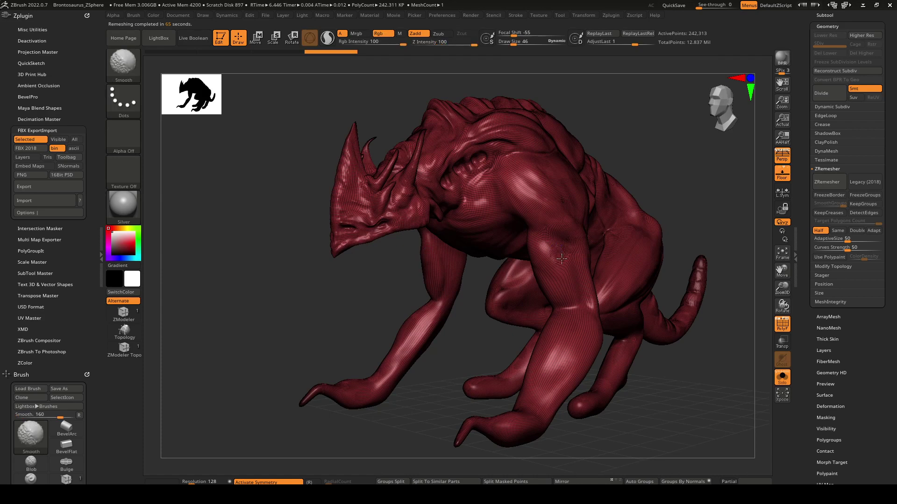
mouse_move(686, 196)
mouse_down()
mouse_move(654, 196)
mouse_move(710, 201)
mouse_up()
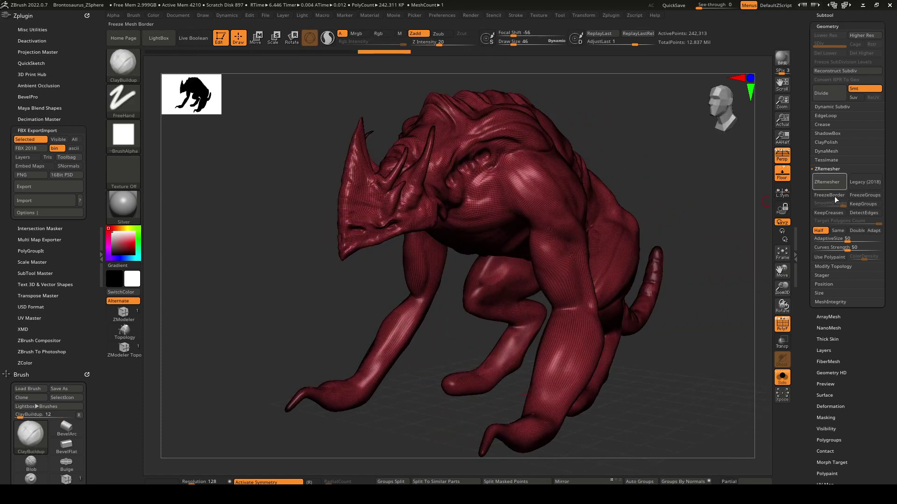
- ZRemesh the duplicate two more times at Half and bring up the subtool list again
click(834, 182)
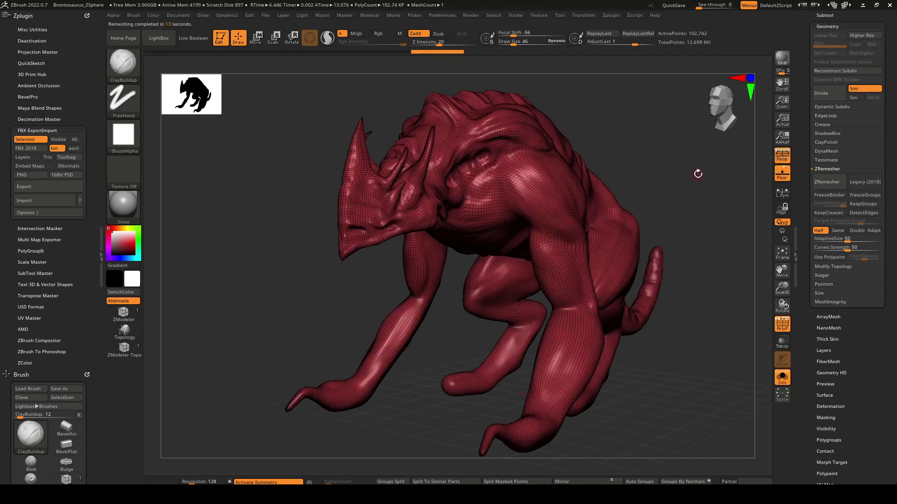
click(831, 183)
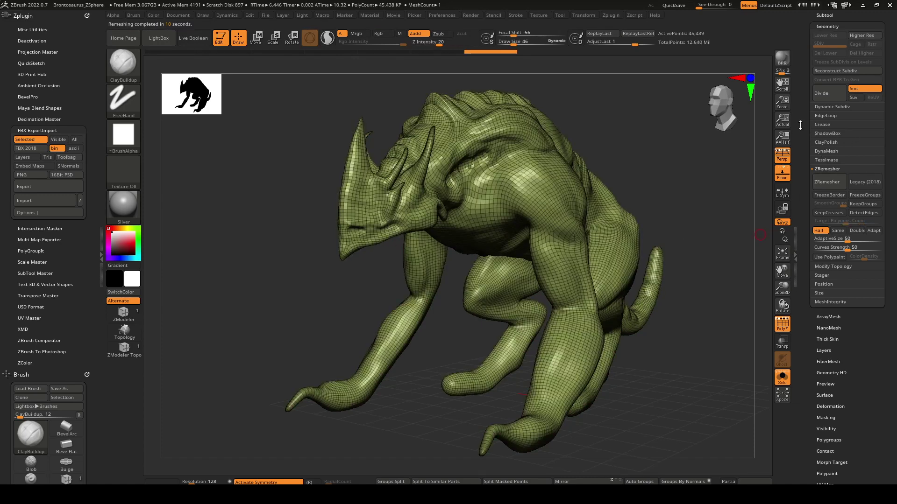
drag(804, 125, 809, 188)
click(831, 131)
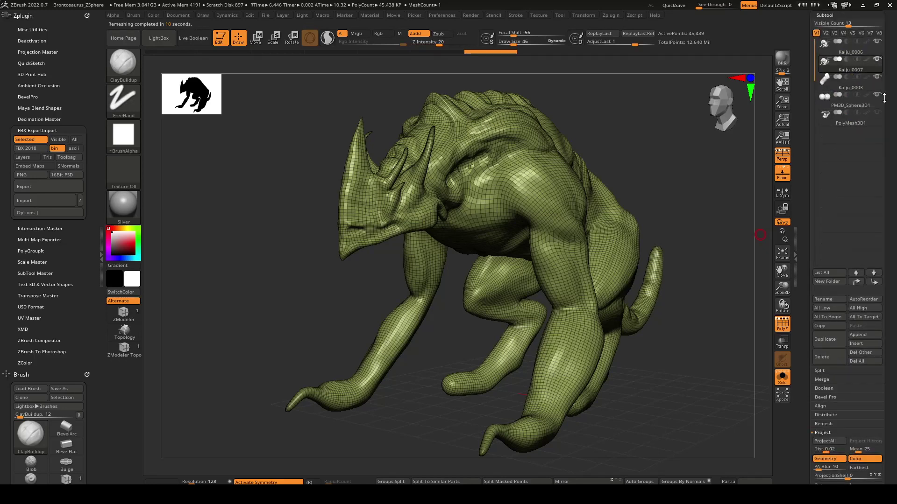
- Show only the original body and its duplicate, hiding the other subtools, and project the original's details onto the duplicate
click(783, 380)
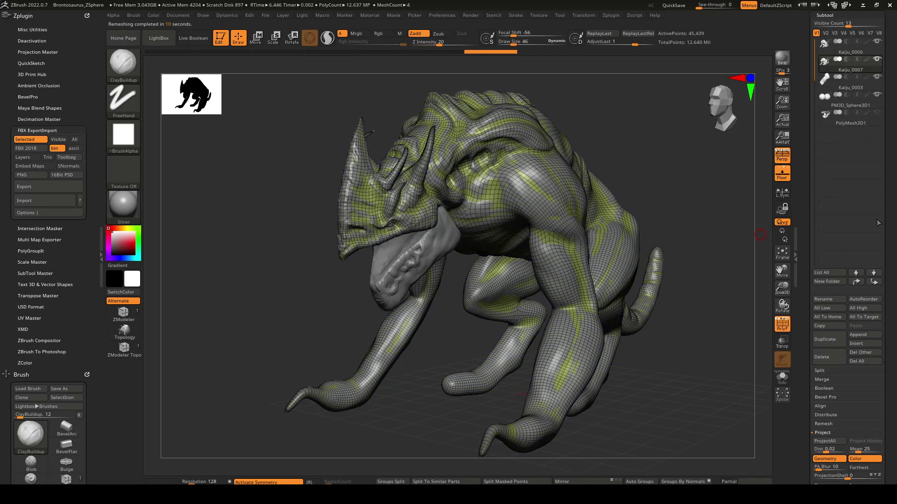
click(877, 78)
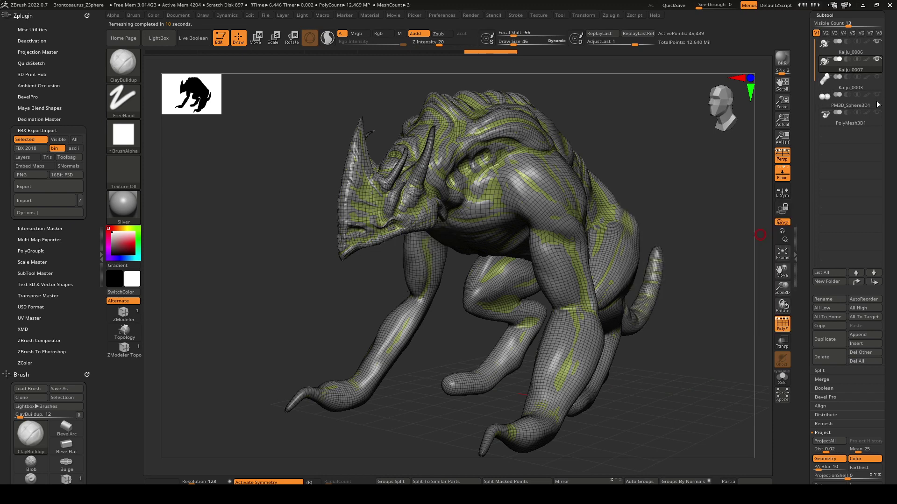
drag(801, 308, 805, 168)
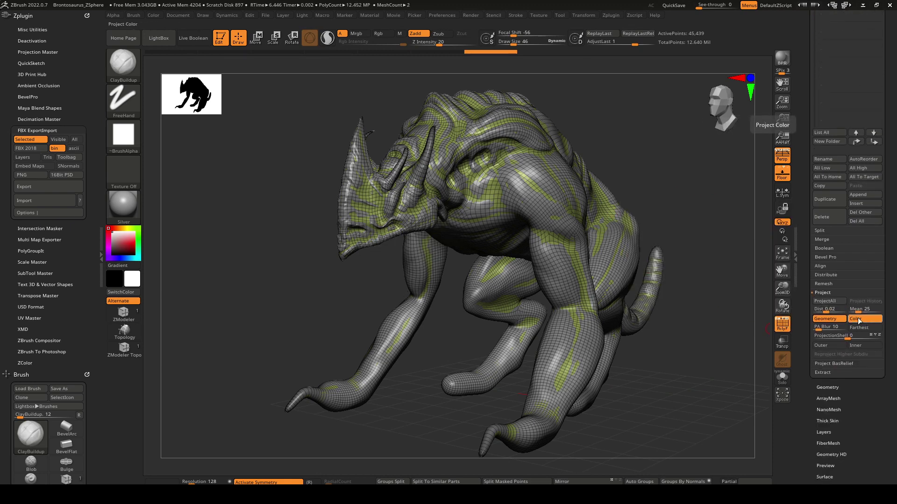
click(825, 301)
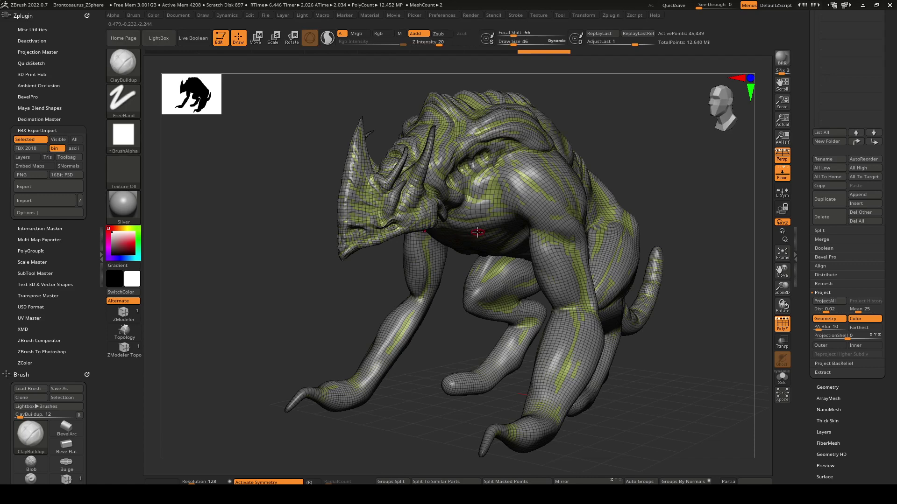
- Hide the wireframe and subdivide the duplicate two times, projecting the original's details onto it after each subdivision
key(ctrl+d)
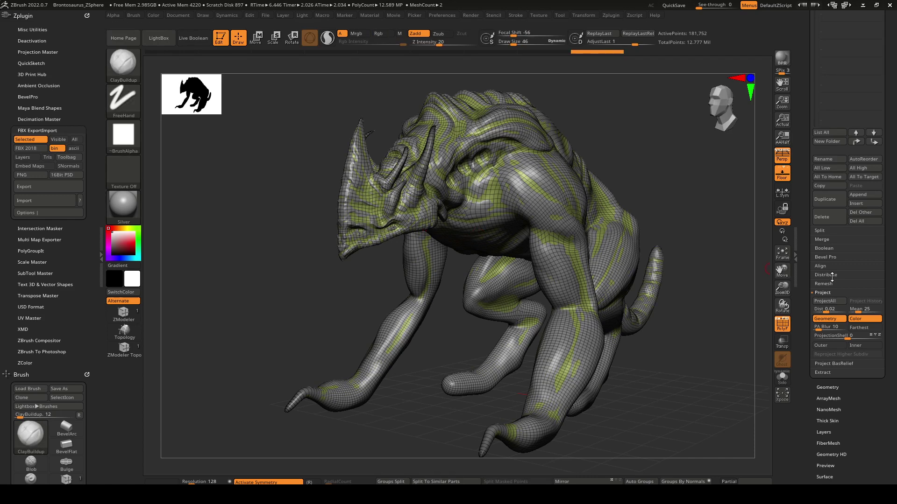
click(838, 302)
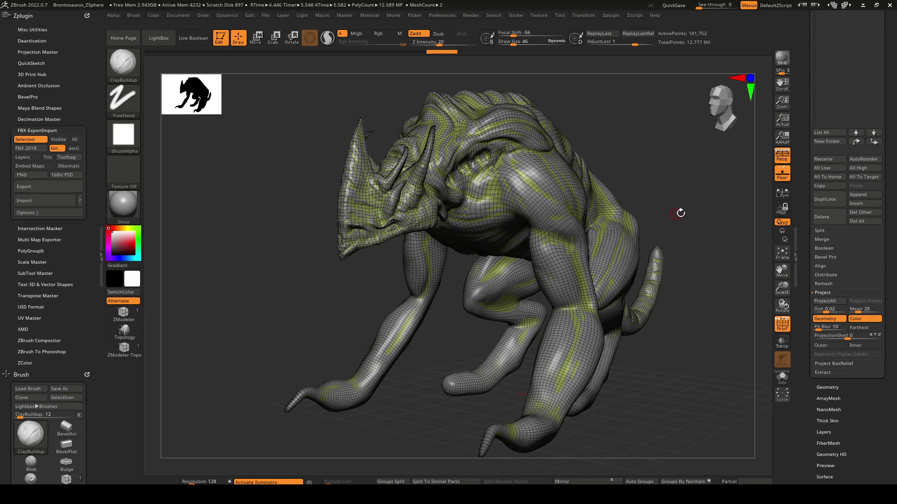
click(783, 378)
click(782, 324)
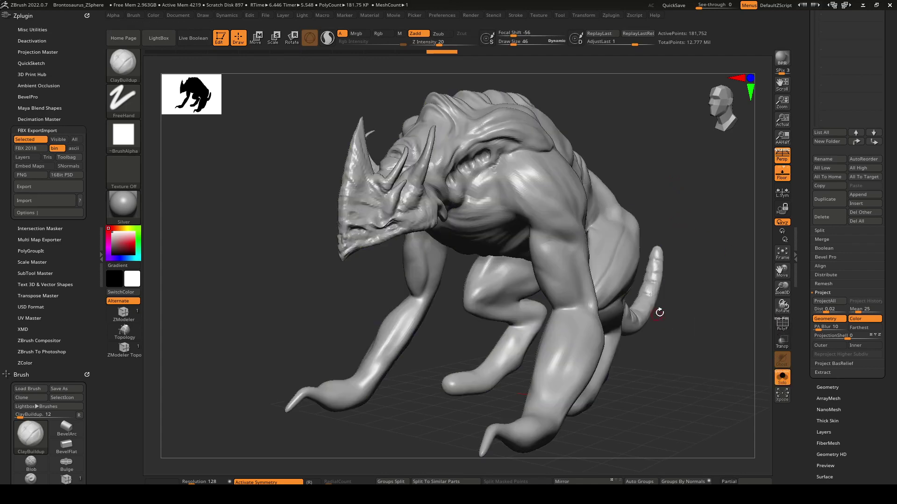
key(ctrl+d)
click(825, 301)
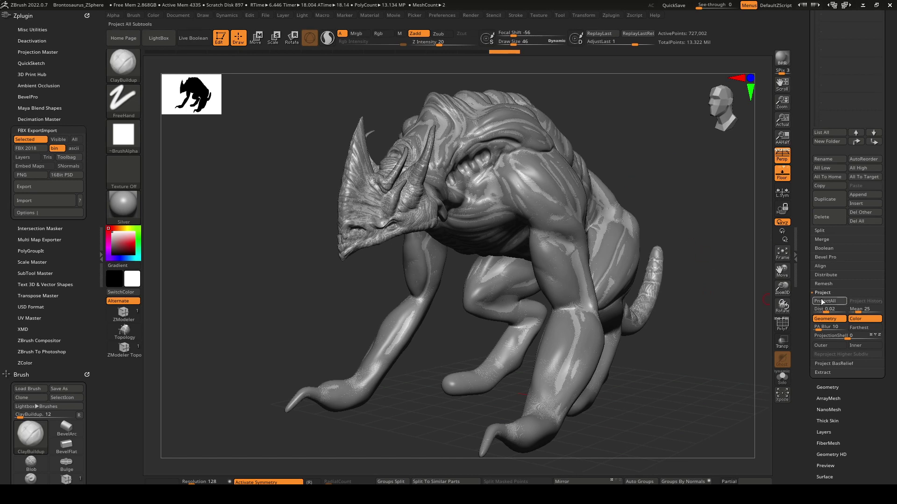
- Divide the duplicate's geometry once more to reach subdivision level 4
click(827, 388)
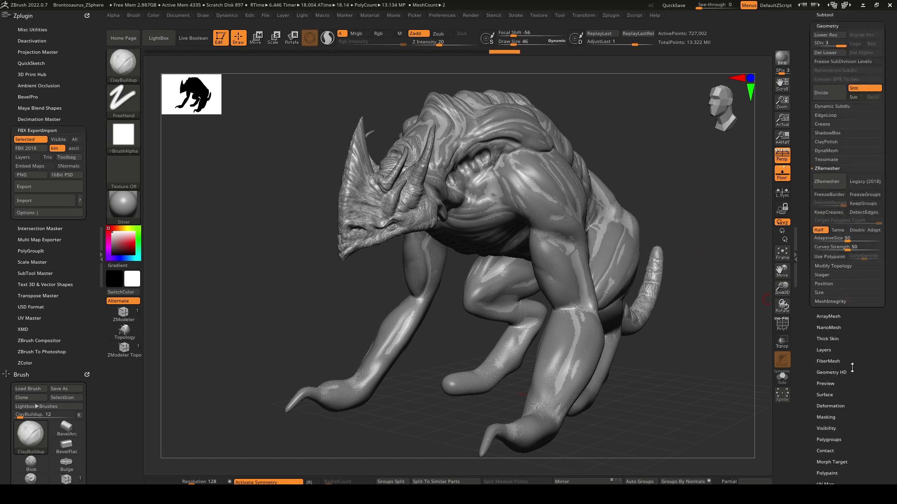
drag(803, 235, 809, 280)
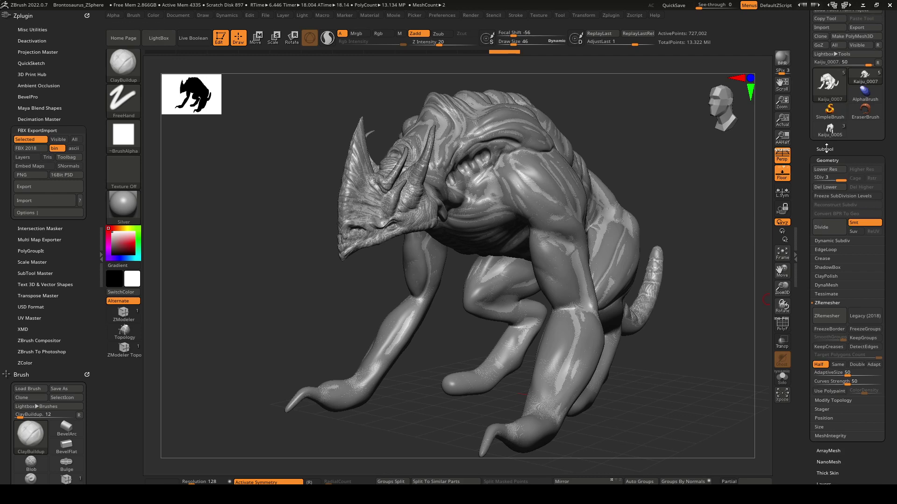
click(826, 148)
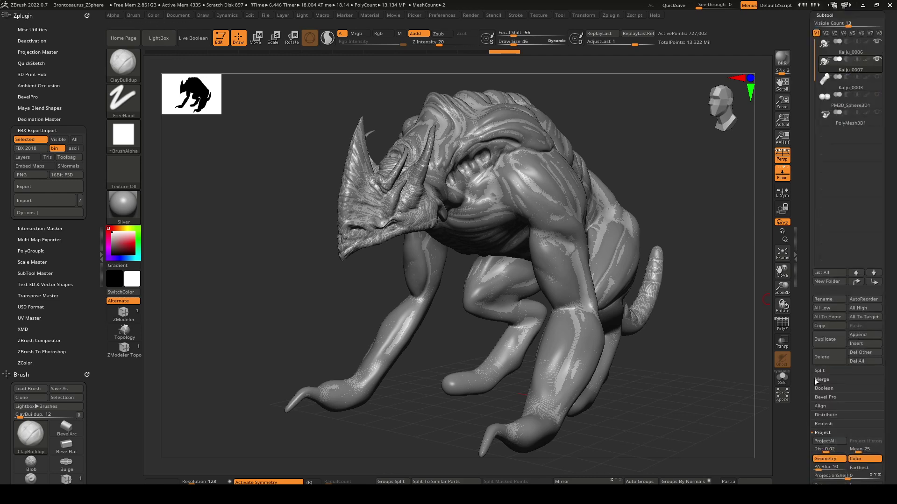
scroll(835, 396, down, 5)
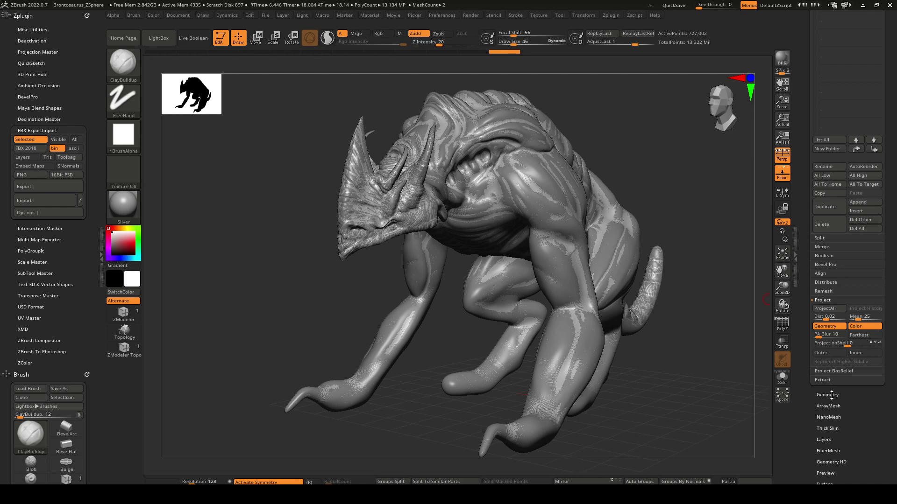
click(827, 395)
click(834, 82)
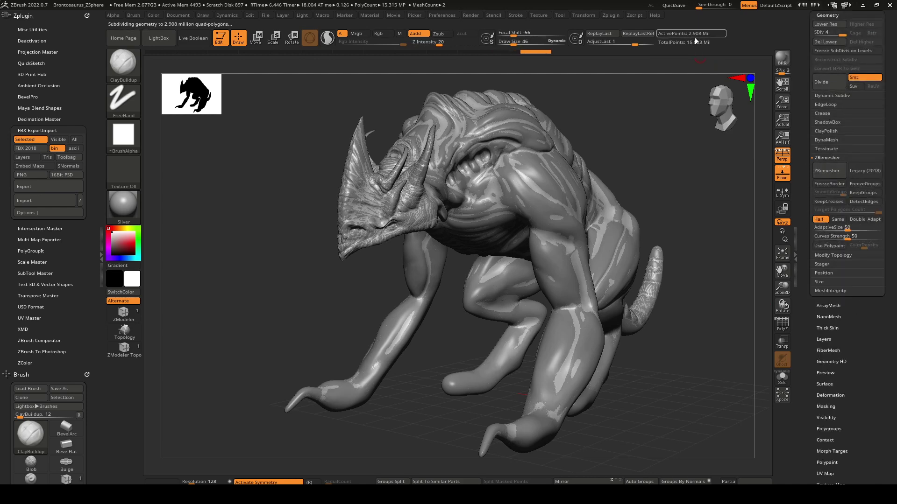
- Compare the polygon counts of Kaiju_0007 and Kaiju_0006, and project the original's details onto the duplicate's highest level
scroll(821, 159, up, 4)
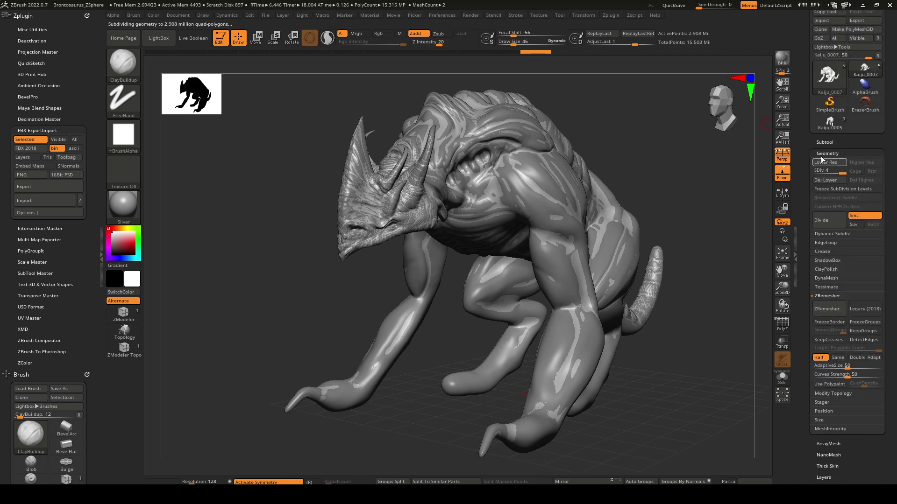
click(824, 142)
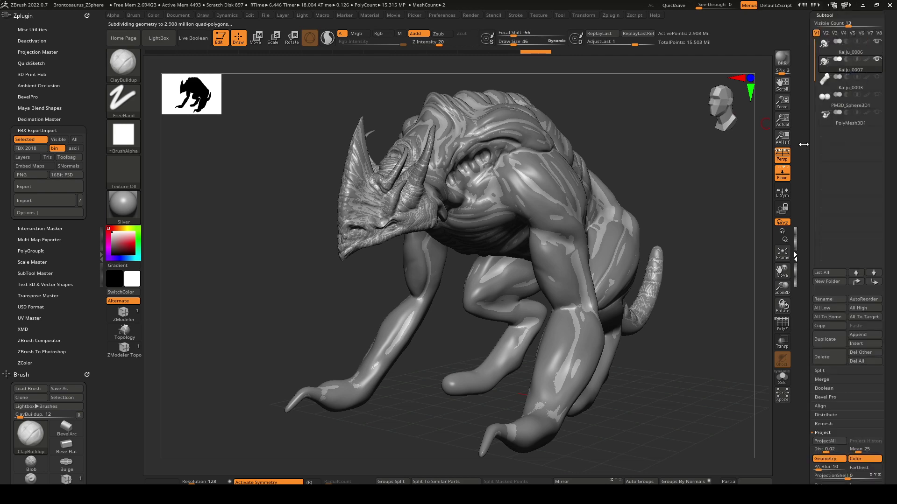
mouse_move(828, 69)
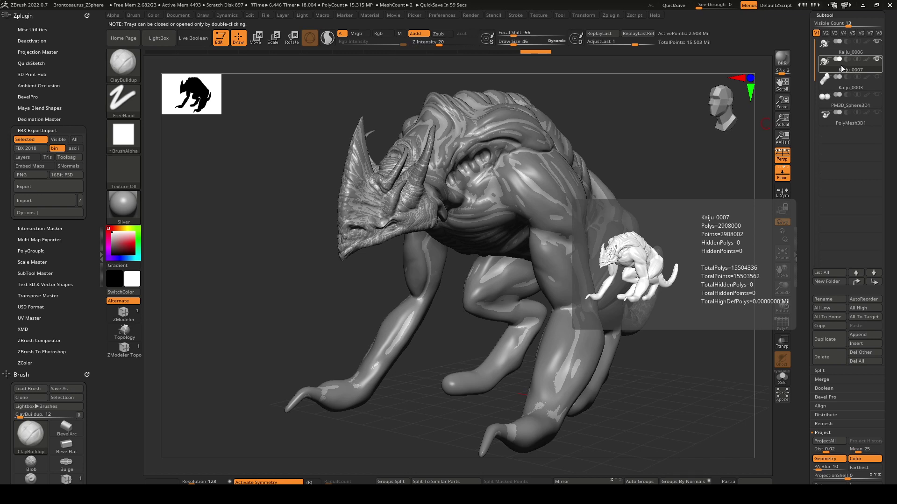
mouse_move(840, 49)
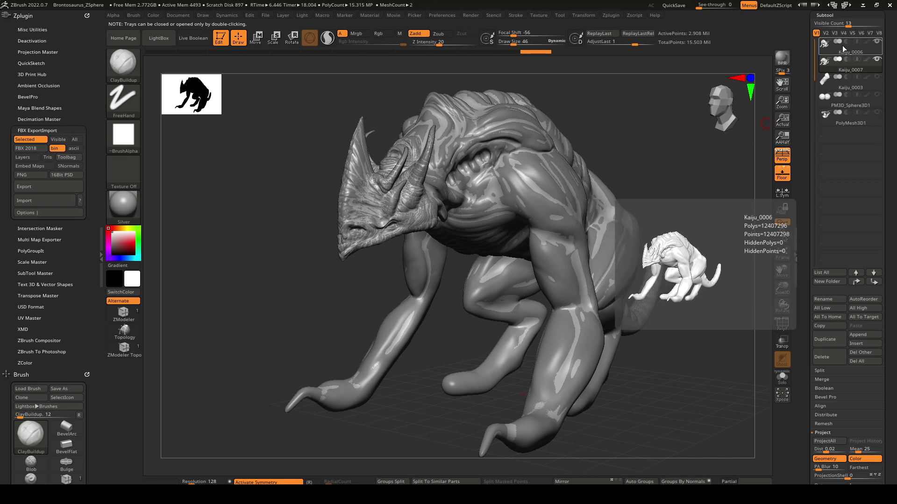
drag(803, 109, 801, 91)
click(824, 423)
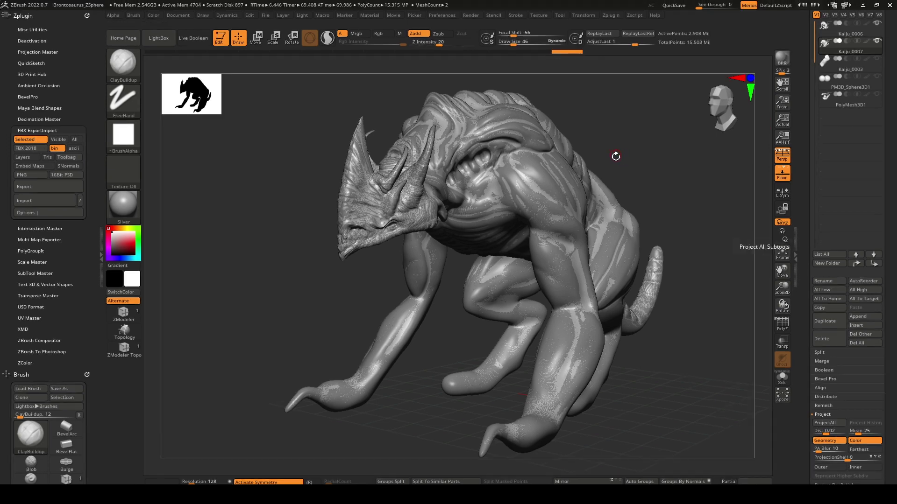
- Delete the original high-resolution Kaiju_0006 subtool
drag(615, 157, 686, 144)
right_click(660, 170)
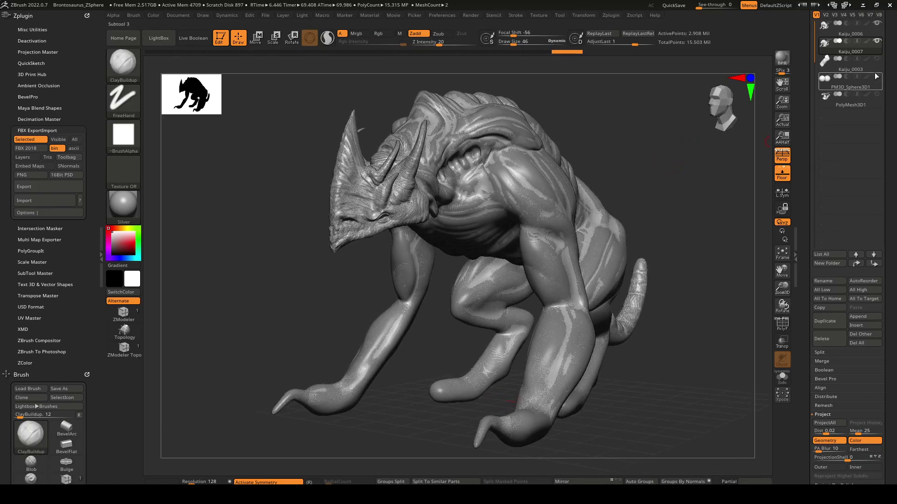
click(852, 34)
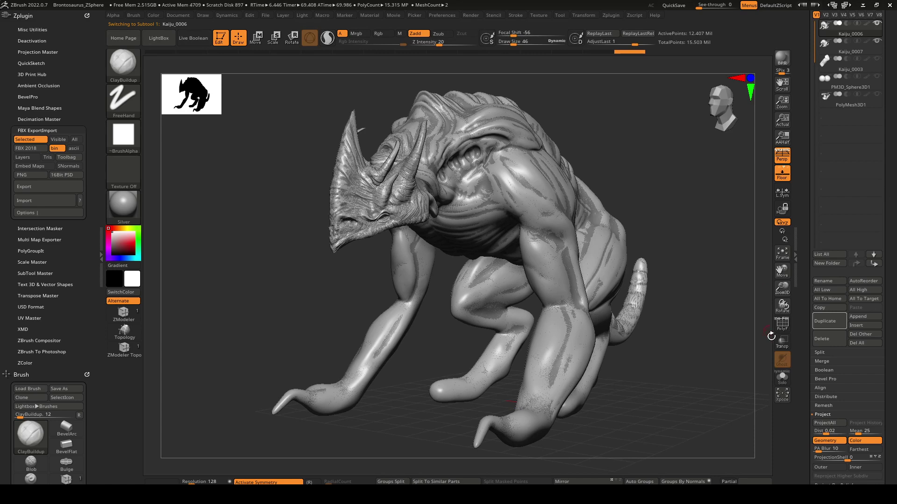
click(829, 338)
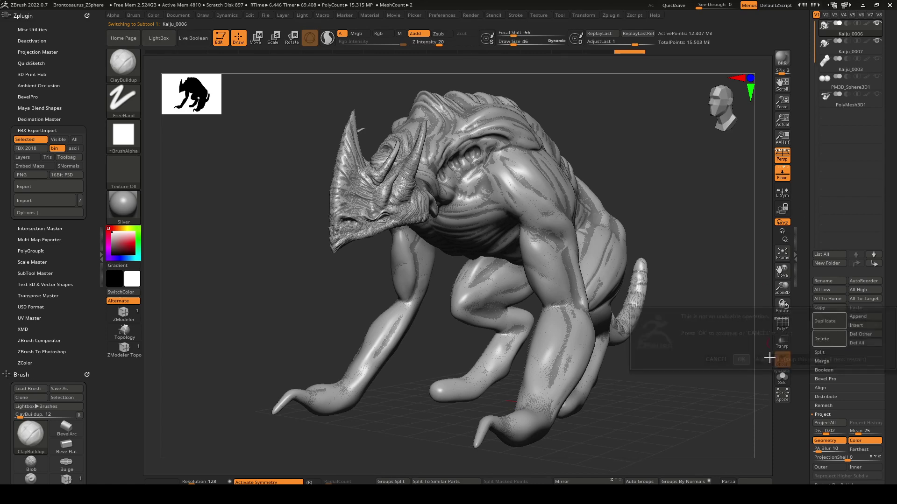
click(769, 357)
- Reduce the ClayBuildup draw size to 22 and sculpt small strokes on the snout above the nostril
alt+right_drag(498, 200, 558, 196)
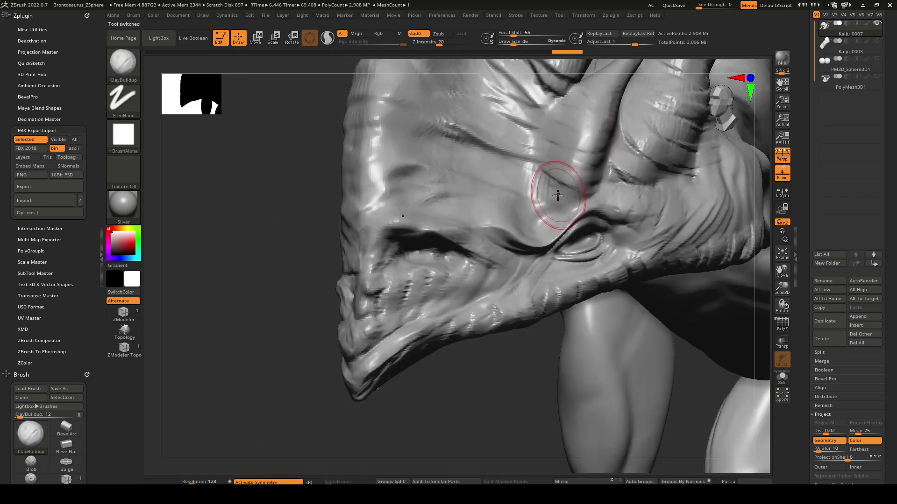
drag(540, 178, 525, 228)
key(bracketleft)
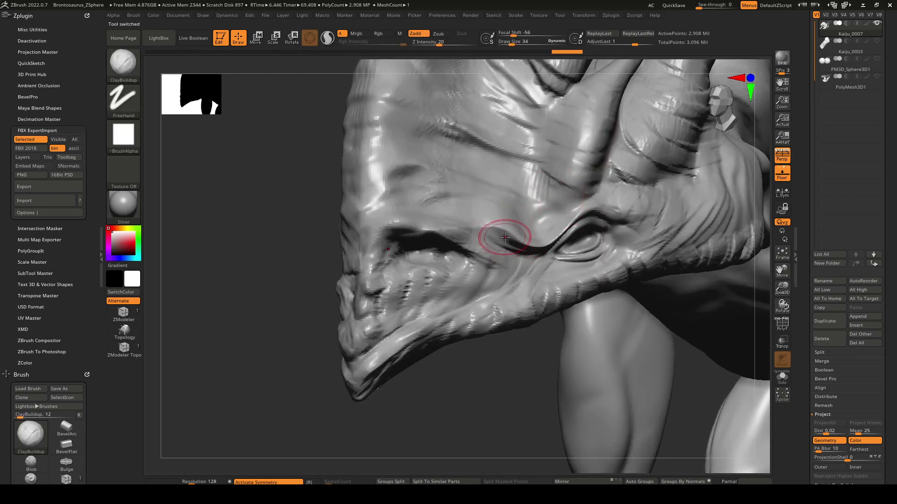
key([)
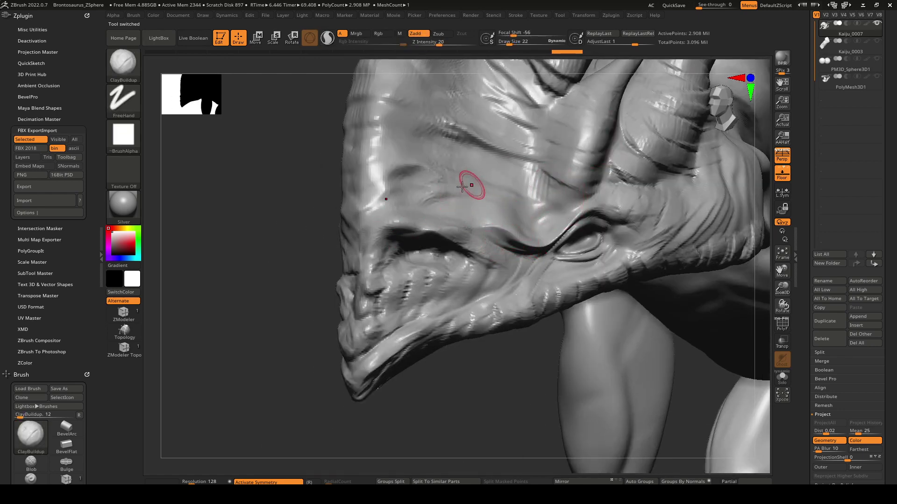
drag(399, 210, 475, 192)
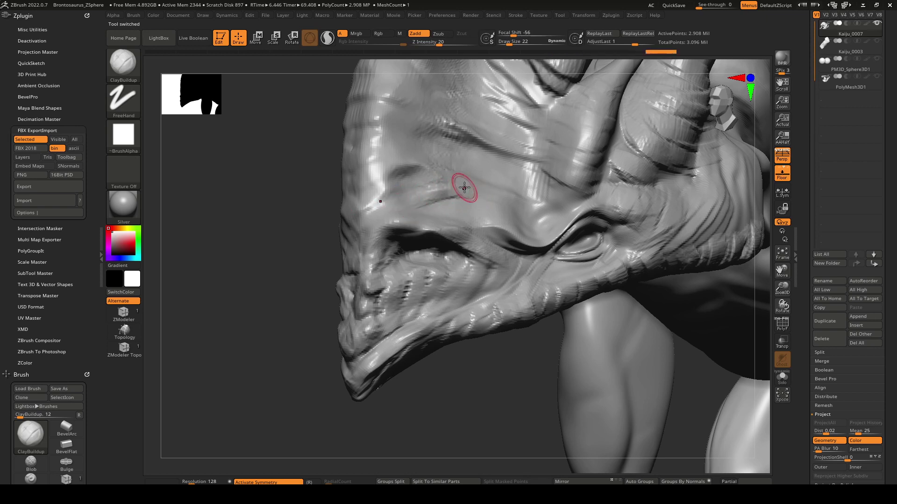
mouse_move(418, 204)
mouse_down()
mouse_move(461, 191)
mouse_move(392, 169)
mouse_move(390, 189)
mouse_up()
- Step the body down through its lower subdivision levels and back up to the highest to compare detail
key(shift+d)
key(shift+d)
key(shift+d)
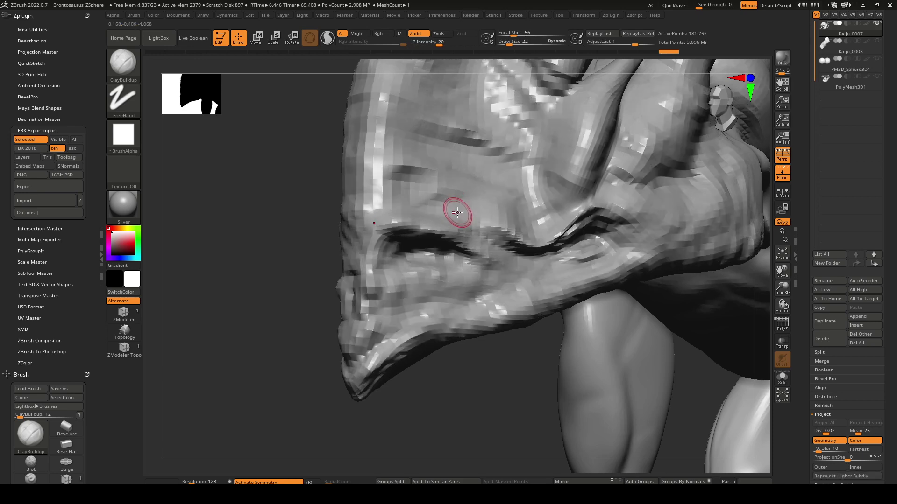
key(d)
key(d)
key(d)
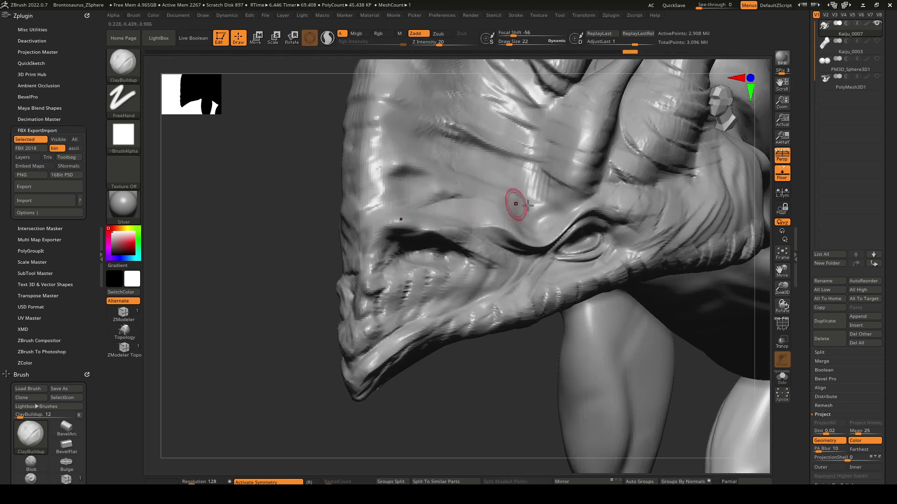
- Show the teeth, eye and lower jaw subtools again
mouse_move(551, 216)
right_down()
mouse_move(542, 206)
mouse_move(554, 214)
right_up()
click(876, 76)
click(878, 60)
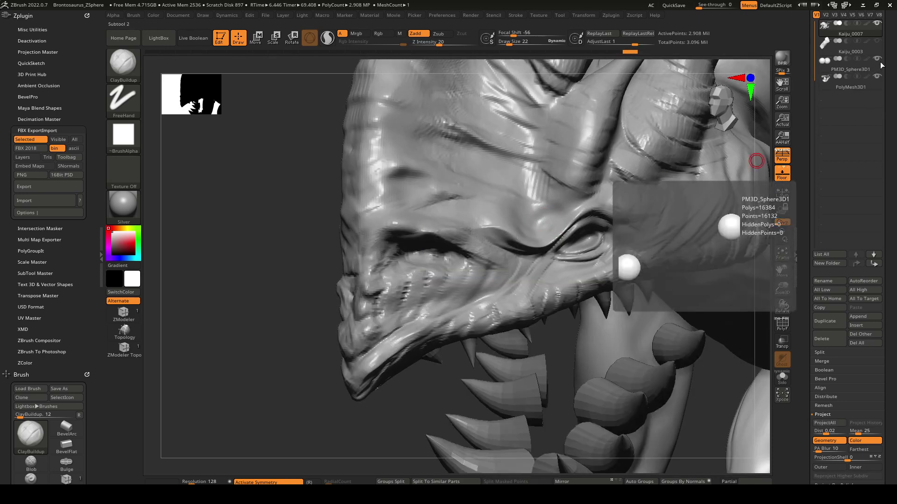
click(877, 42)
- Build up the gums around the upper teeth along the inner edge of the mouth with ClayBuildup strokes
ctrl+right_drag(549, 276, 554, 226)
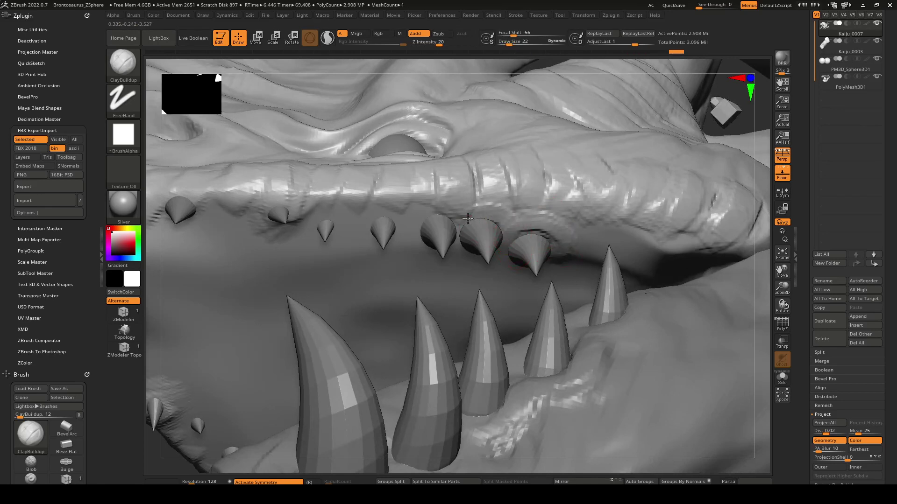
mouse_move(504, 225)
mouse_down()
mouse_move(446, 216)
mouse_move(361, 228)
mouse_move(381, 215)
mouse_move(327, 219)
mouse_move(340, 232)
mouse_up()
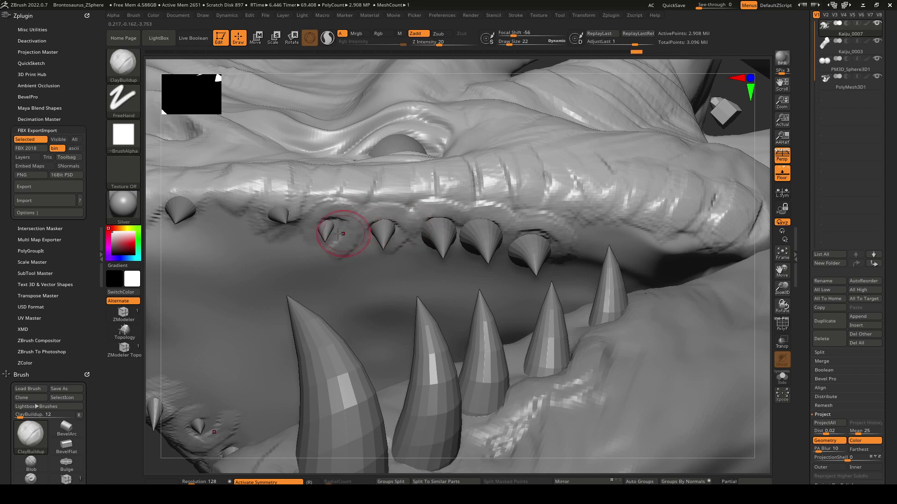
alt+right_drag(281, 229, 356, 227)
drag(356, 228, 413, 225)
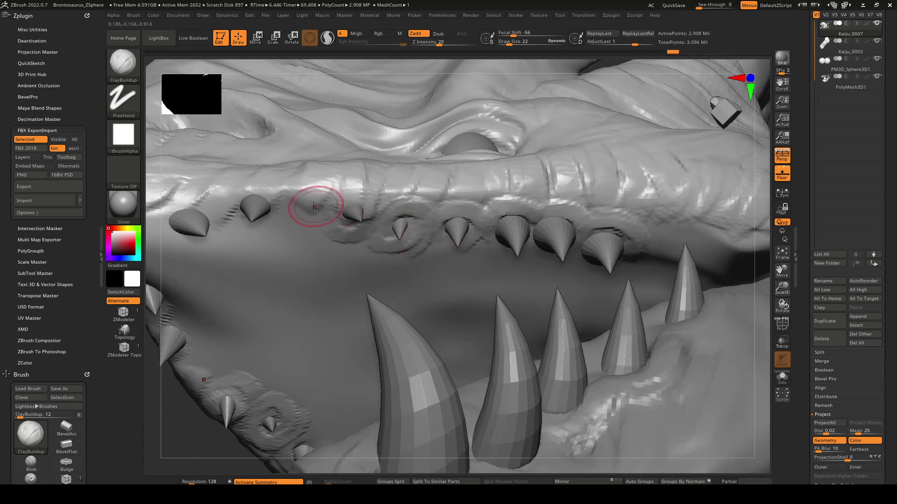
mouse_move(317, 208)
mouse_down()
mouse_move(327, 204)
mouse_move(306, 211)
mouse_up()
right_drag(256, 213, 342, 200)
mouse_move(334, 191)
mouse_down()
mouse_move(356, 186)
mouse_move(363, 195)
mouse_up()
mouse_move(308, 200)
mouse_down()
mouse_move(264, 219)
mouse_move(306, 225)
mouse_up()
- Sculpt ridges across the roof of the mouth, enlarging the brush to draw size 42, and smooth them
mouse_move(200, 215)
mouse_down()
mouse_move(216, 212)
mouse_move(214, 232)
mouse_move(277, 262)
mouse_move(312, 252)
mouse_move(306, 288)
mouse_move(332, 318)
mouse_move(401, 261)
mouse_move(359, 350)
mouse_move(388, 261)
mouse_move(420, 360)
mouse_move(486, 271)
mouse_up()
key(])
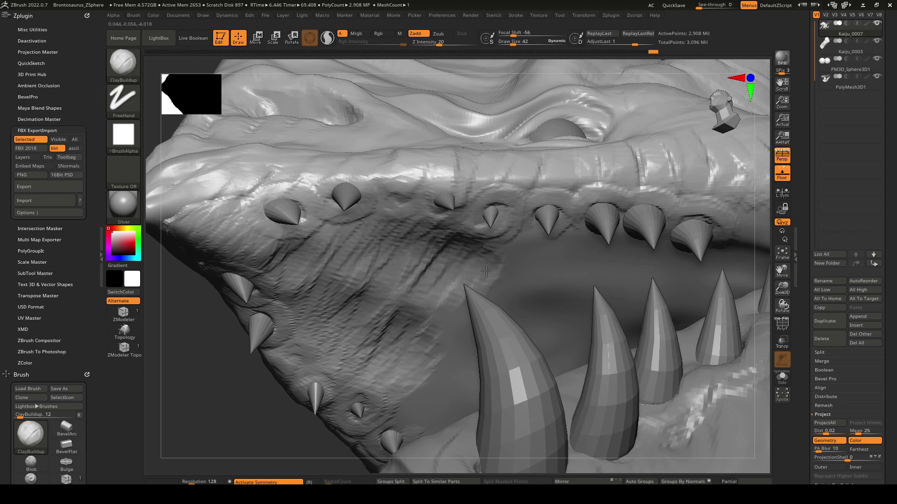
right_drag(460, 278, 487, 264)
mouse_move(486, 264)
mouse_down()
mouse_move(530, 266)
mouse_move(580, 249)
mouse_move(560, 294)
mouse_move(423, 256)
mouse_up()
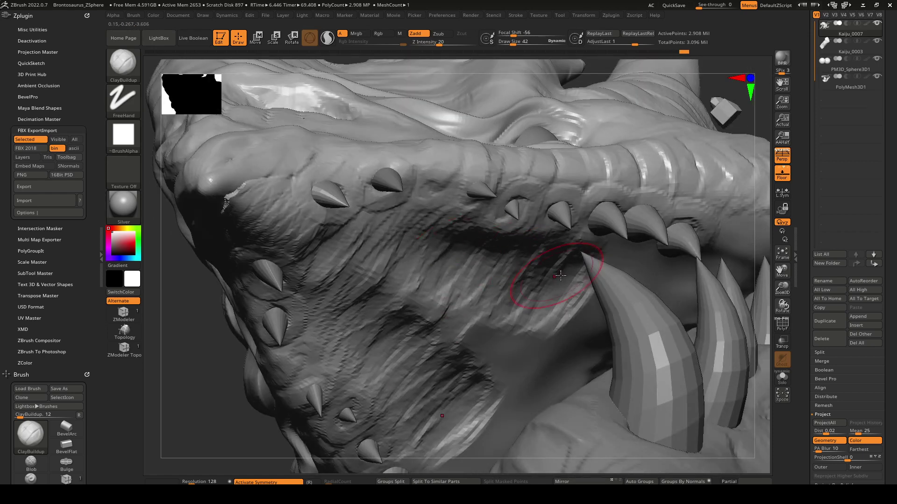
right_drag(561, 276, 600, 310)
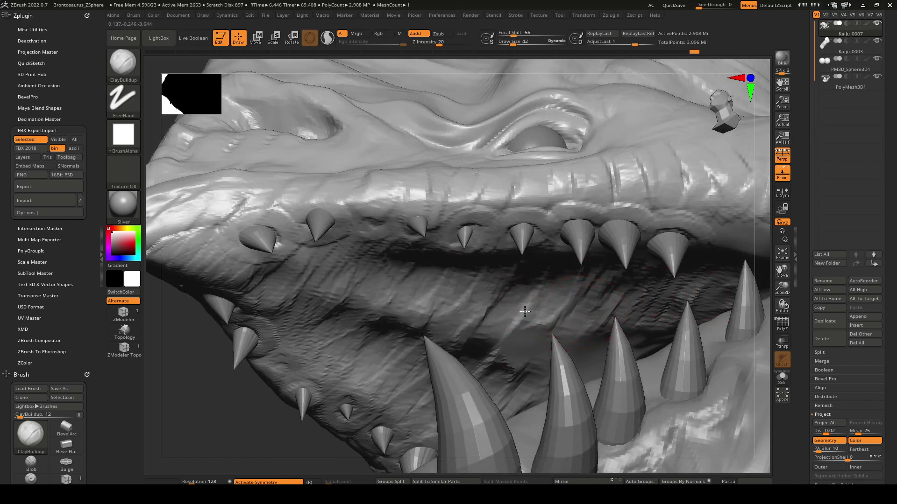
mouse_move(594, 308)
shift+mouse_down()
mouse_move(458, 312)
mouse_move(317, 281)
shift+mouse_up()
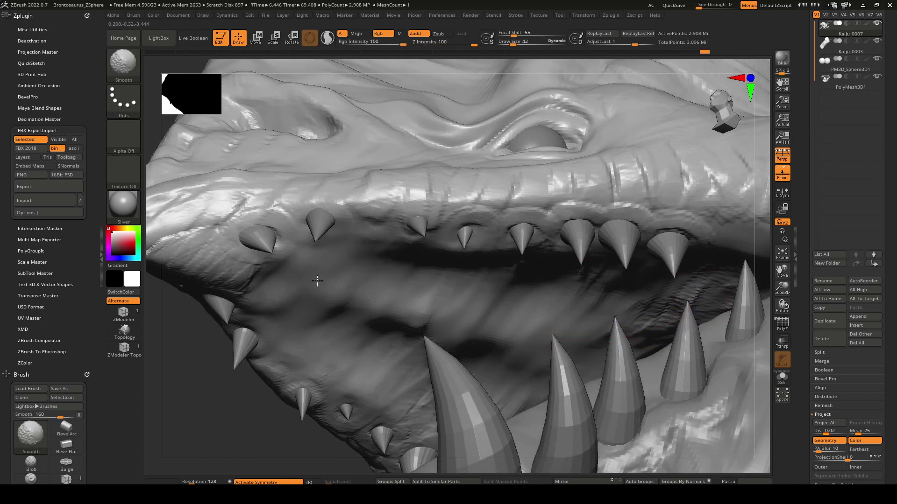
- Select the lower jaw subtool and build up the gum around its large front tooth with ClayBuildup at draw size 22
mouse_move(677, 303)
right_down()
mouse_move(477, 321)
mouse_move(472, 247)
mouse_move(453, 257)
mouse_move(460, 233)
mouse_move(400, 285)
mouse_move(468, 284)
mouse_move(467, 260)
mouse_move(547, 262)
mouse_move(488, 264)
mouse_move(434, 236)
mouse_move(416, 249)
mouse_move(439, 285)
mouse_move(490, 205)
right_up()
alt+click(511, 192)
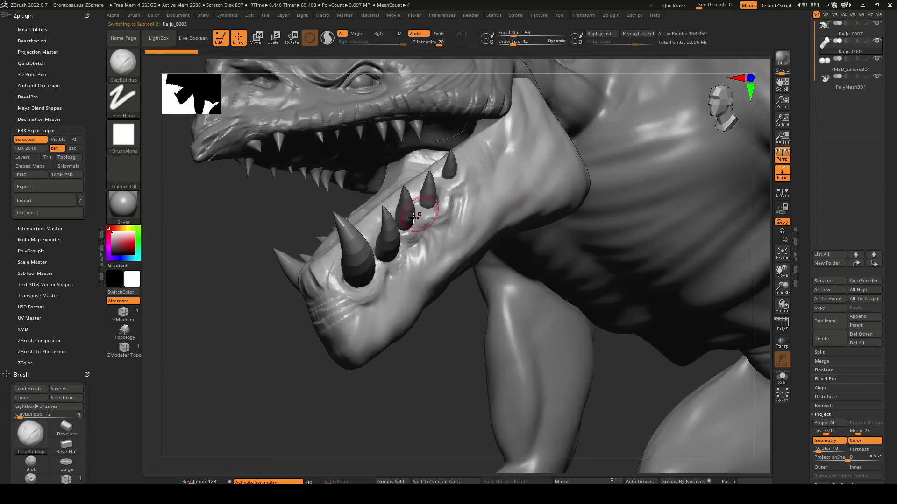
mouse_move(325, 283)
right_down()
mouse_move(343, 261)
mouse_move(360, 321)
right_up()
key(bracketleft)
key(bracketleft)
key(bracketleft)
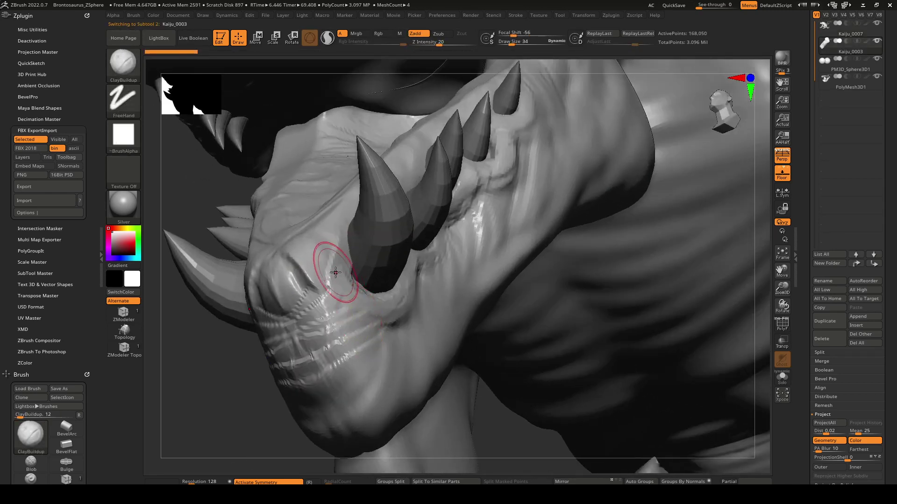
drag(334, 253, 357, 287)
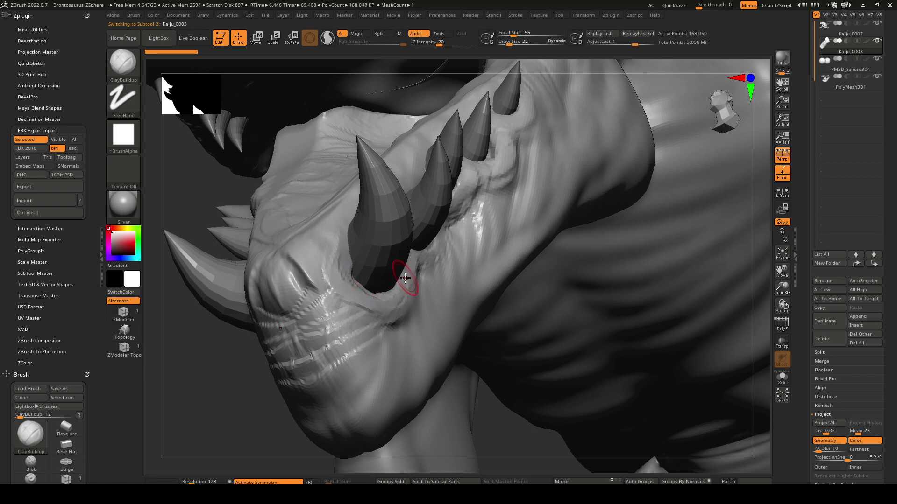
drag(337, 235, 312, 252)
- Sculpt wrinkled skin folds across the front tip of the lower jaw between the two large teeth
right_drag(317, 250, 374, 257)
mouse_move(305, 261)
mouse_down()
mouse_move(288, 273)
mouse_move(284, 257)
mouse_up()
mouse_move(294, 281)
mouse_down()
mouse_move(274, 285)
mouse_move(289, 287)
mouse_move(312, 255)
mouse_move(307, 280)
mouse_up()
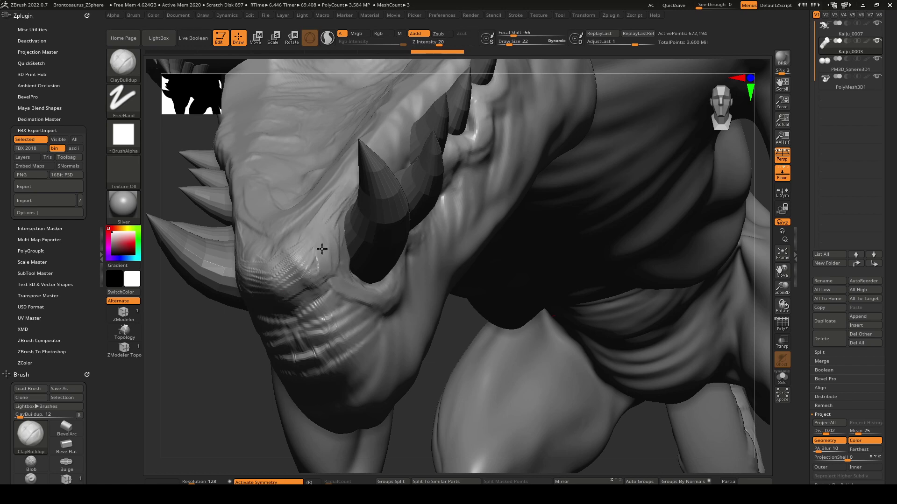
- Build up layered gum folds around the outer base of the large front tooth and the neighbouring tooth
right_drag(350, 258, 327, 266)
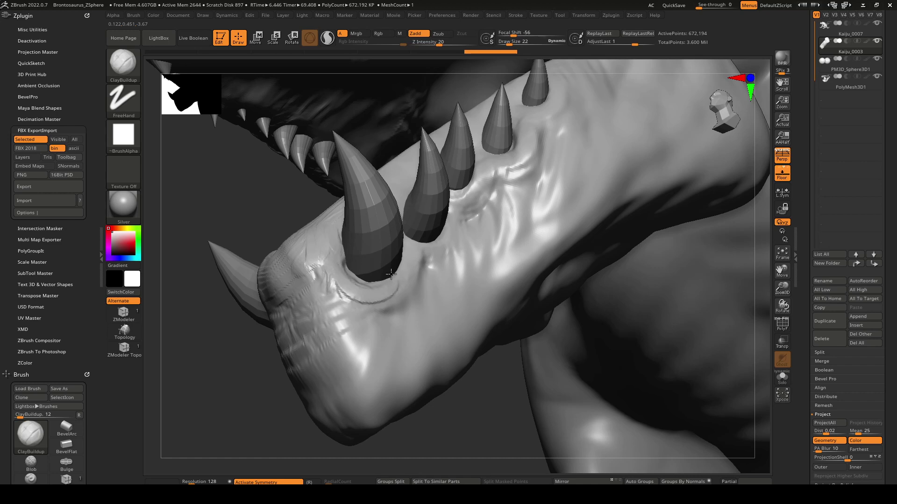
drag(391, 274, 375, 284)
drag(410, 251, 363, 291)
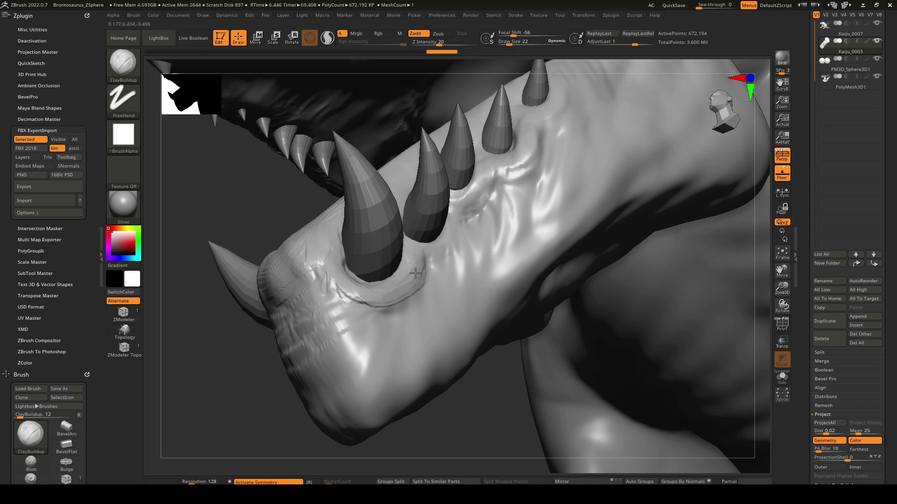
right_drag(430, 250, 407, 256)
mouse_move(407, 256)
mouse_down()
mouse_move(453, 243)
mouse_move(462, 223)
mouse_move(441, 259)
mouse_move(381, 309)
mouse_up()
- Continue the raised gum rims around the smaller teeth farther back on the lower jaw
right_drag(380, 310, 404, 269)
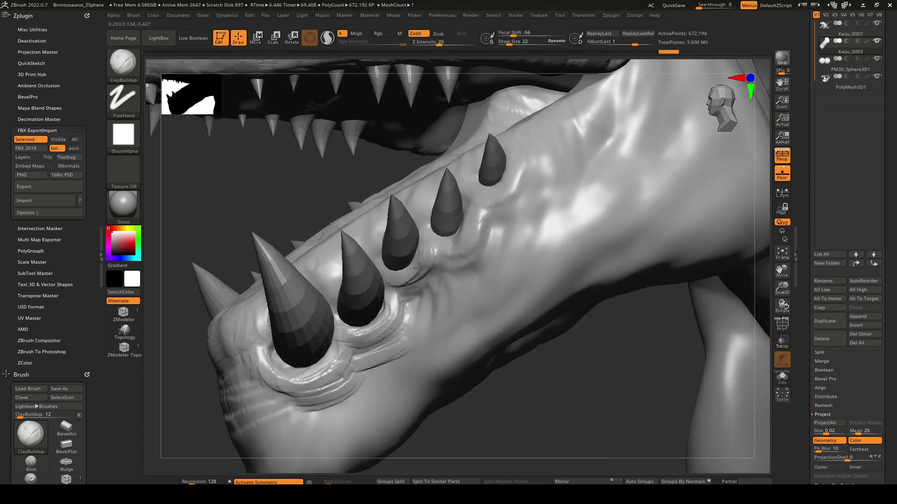
drag(419, 268, 397, 309)
drag(437, 242, 467, 216)
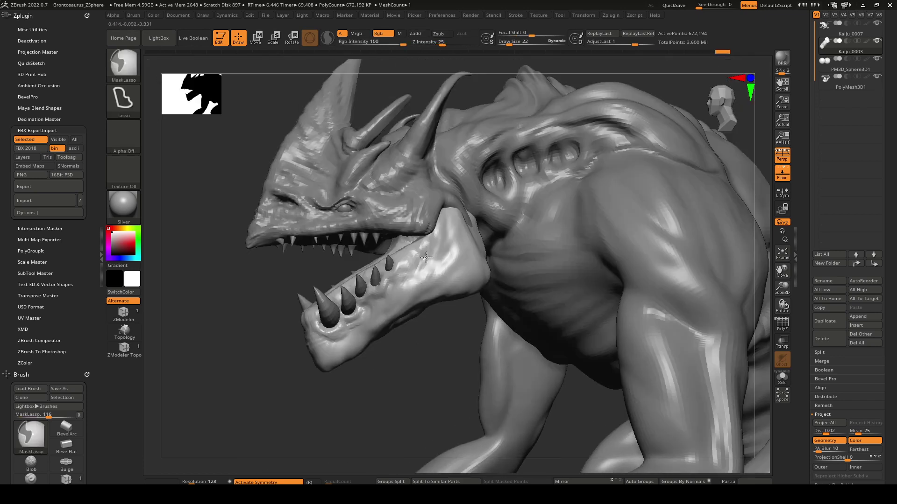
- Build up muscle strands along the rear edge and cheek of the lower jaw with ClayBuildup at draw size 54
right_drag(448, 271, 458, 275)
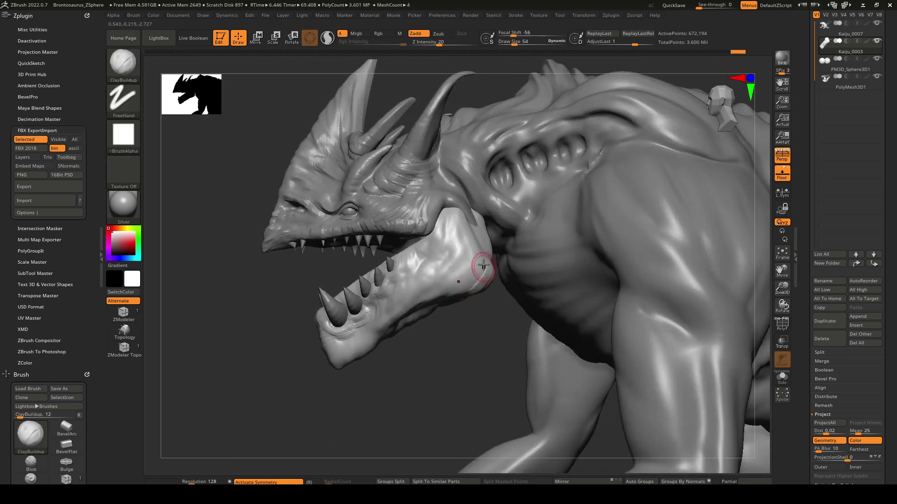
drag(479, 259, 410, 310)
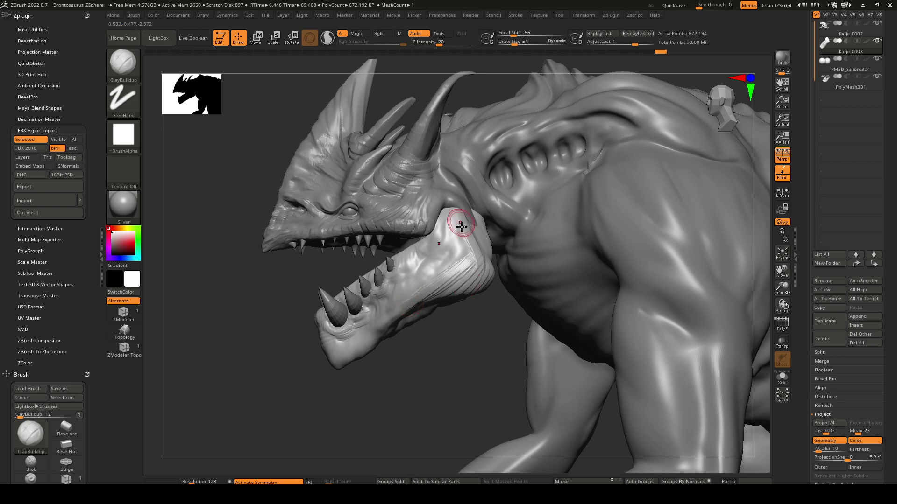
drag(461, 224, 458, 276)
drag(452, 245, 451, 274)
mouse_move(443, 206)
mouse_down()
mouse_move(436, 252)
mouse_move(459, 261)
mouse_up()
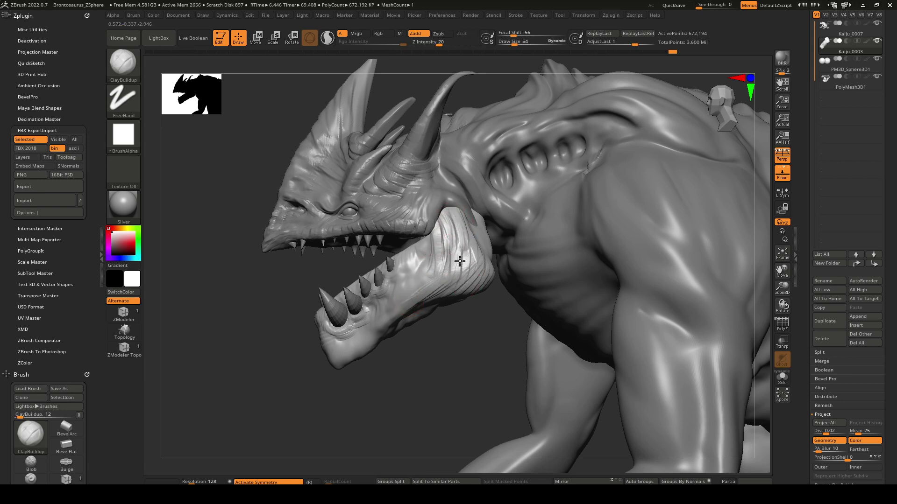
- Smooth the strands at the back of the lower jaw and enlarge the brush to draw size about 86
right_drag(462, 273, 474, 263)
key(space)
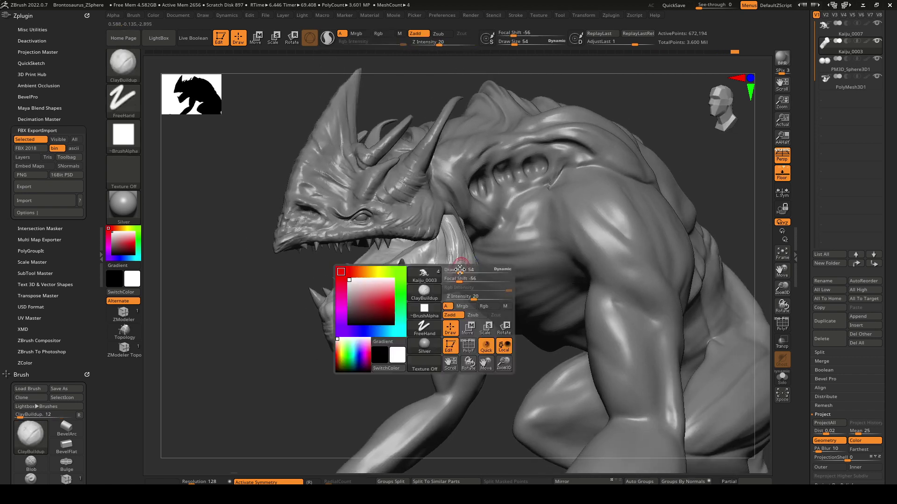
shift+drag(449, 250, 450, 261)
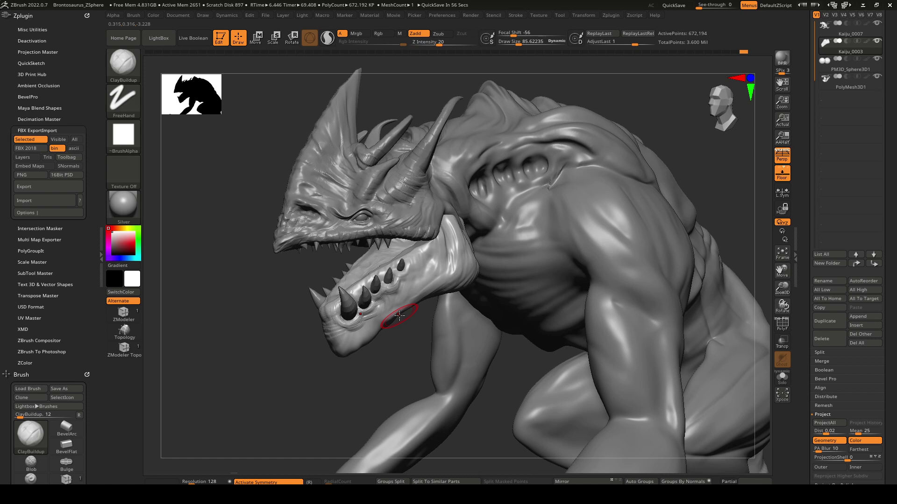
- Switch to the Kaiju_0005 tool and examine its head from the front and side
drag(814, 140, 812, 345)
click(835, 189)
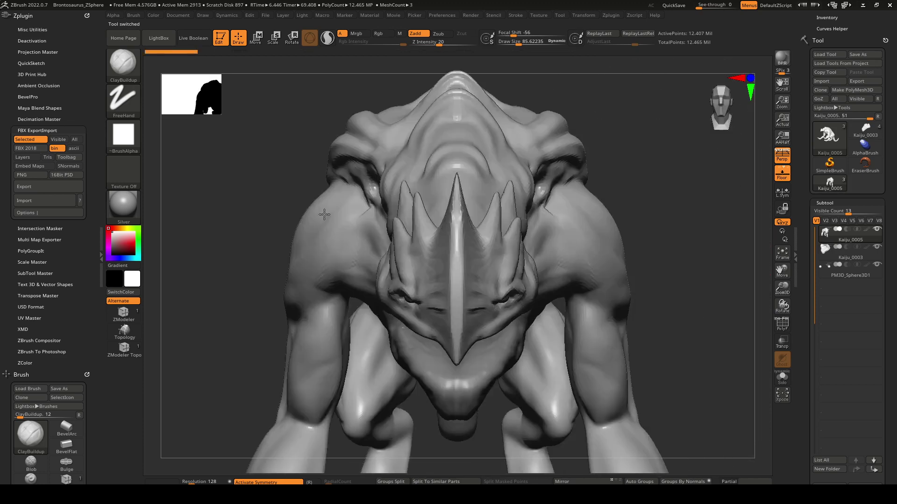
right_drag(324, 214, 331, 178)
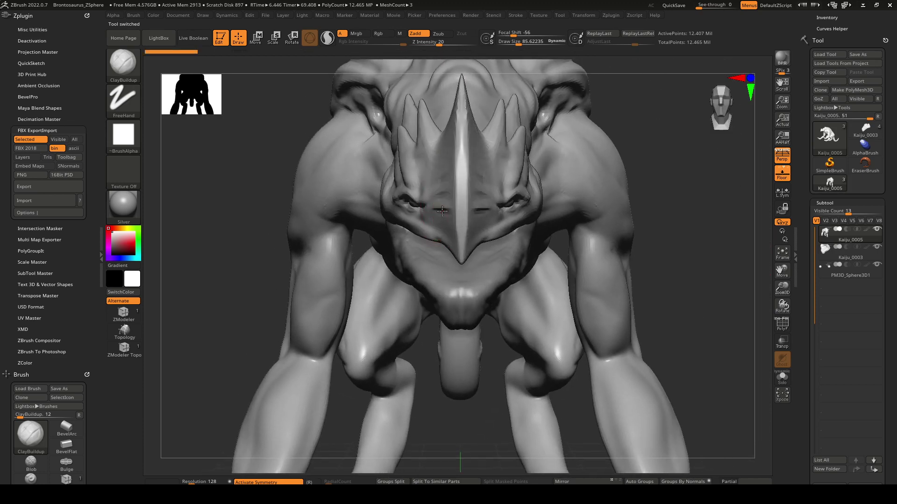
mouse_move(560, 196)
right_down()
mouse_move(418, 195)
mouse_move(465, 127)
right_up()
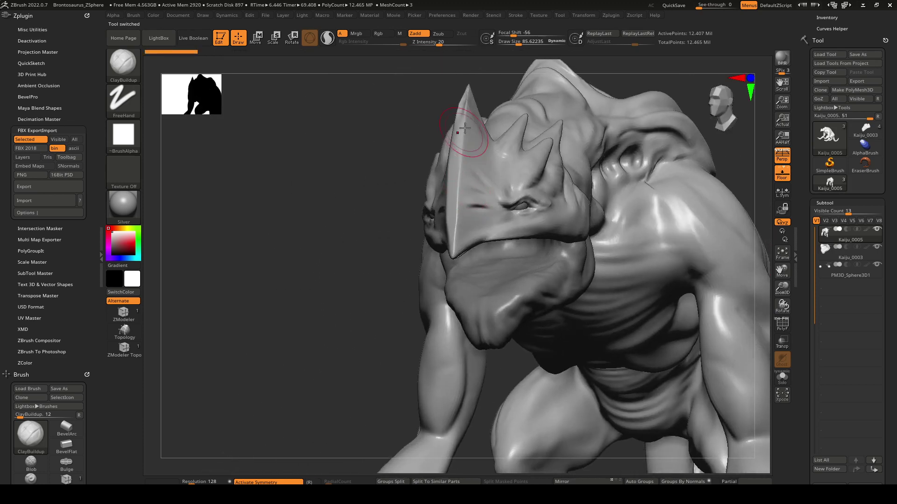
- Select the Kaiju_0007 body subtool and define the nostril's rim and interior with ClayBuildup at draw size about 22
mouse_move(618, 252)
right_down()
mouse_move(499, 236)
mouse_move(447, 247)
mouse_move(574, 234)
mouse_move(507, 231)
mouse_move(488, 203)
mouse_move(568, 208)
mouse_move(426, 210)
mouse_move(524, 273)
mouse_move(527, 290)
mouse_move(559, 290)
right_up()
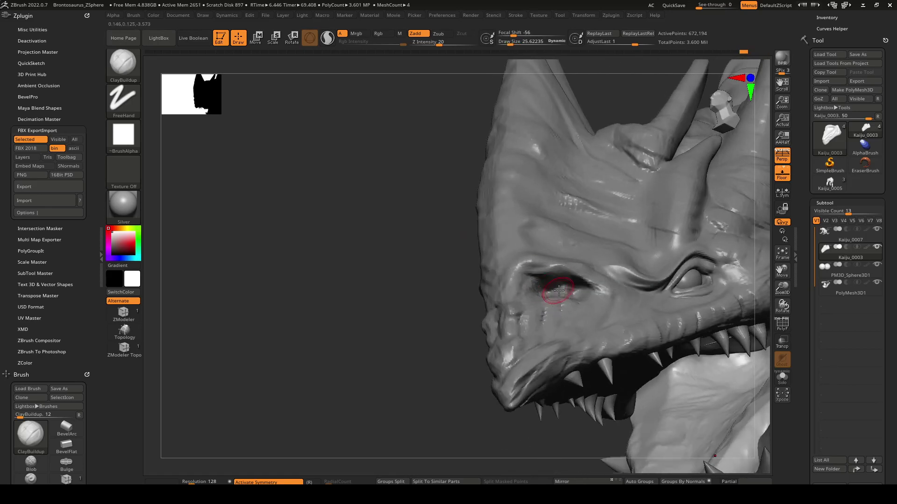
alt+click(563, 284)
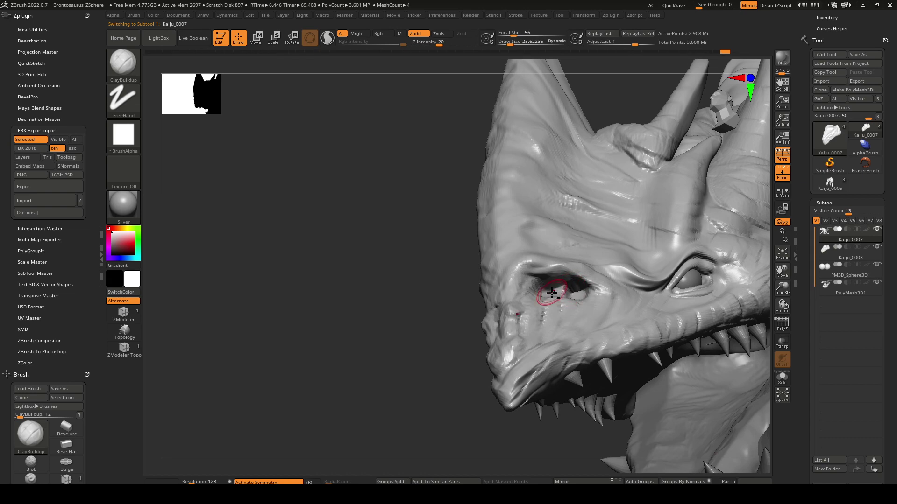
mouse_move(543, 290)
right_down()
mouse_move(577, 296)
mouse_move(547, 288)
mouse_move(559, 289)
right_up()
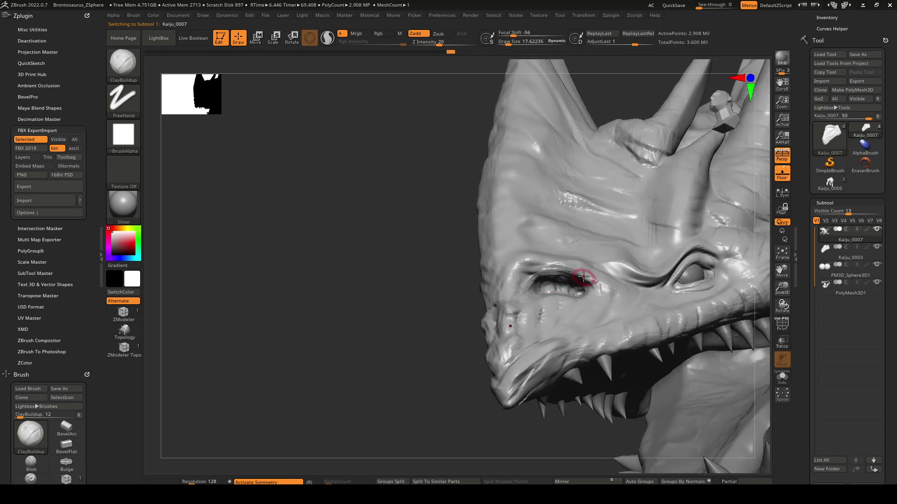
key(bracketright)
mouse_move(591, 286)
mouse_down()
mouse_move(520, 287)
mouse_move(527, 277)
mouse_up()
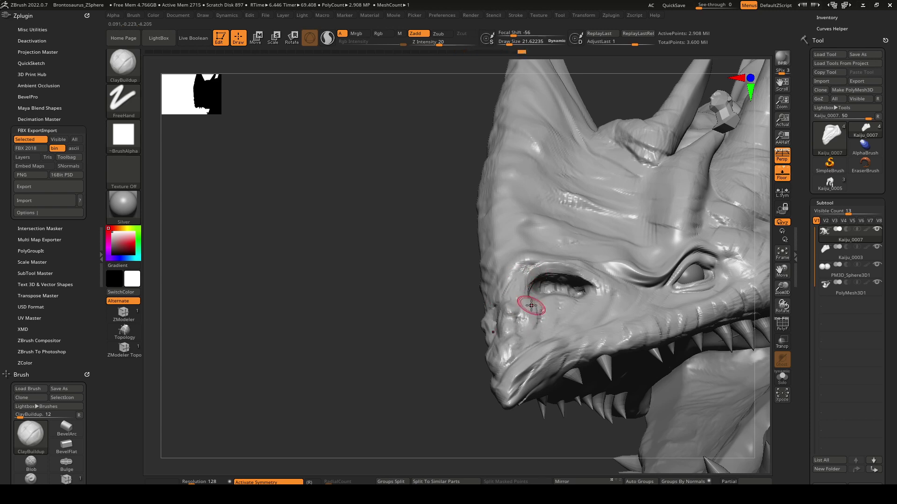
- Sculpt diagonal wrinkles from the nostril across the snout toward the eye, reducing the brush to draw size 18
right_drag(521, 333, 533, 317)
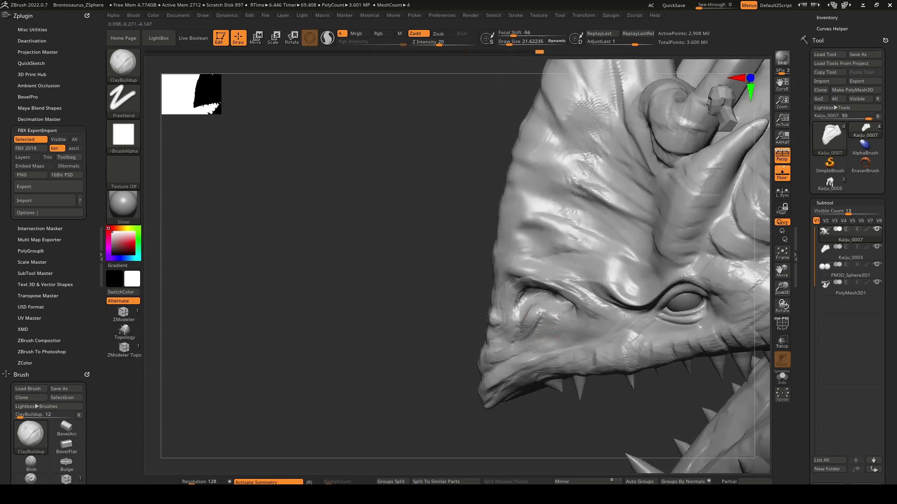
drag(527, 331, 555, 316)
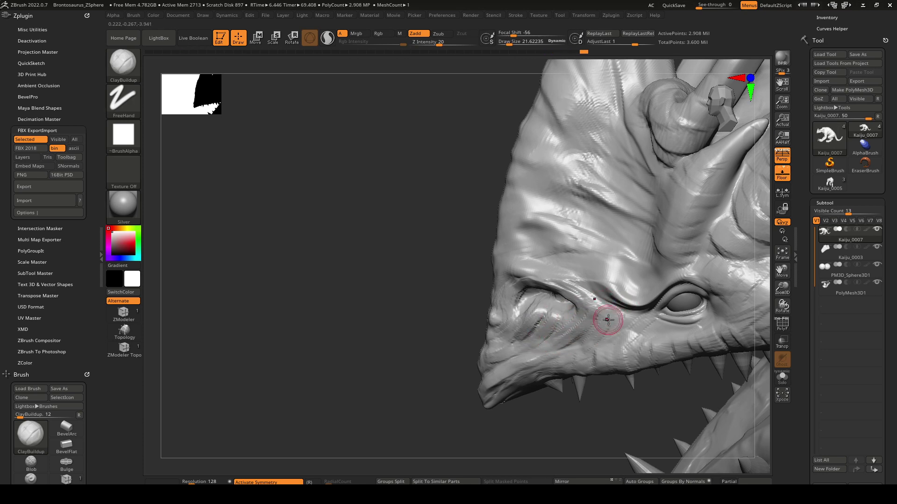
mouse_move(625, 316)
right_down()
mouse_move(650, 276)
mouse_move(597, 310)
right_up()
key(bracketleft)
right_drag(488, 292, 496, 309)
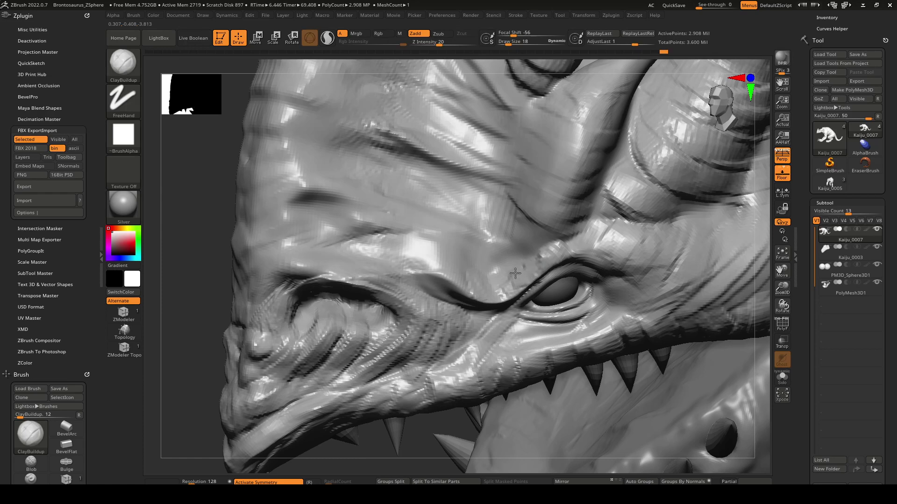
- Smooth the brow over the eye and build up the fleshy ridge running from it toward the nostril
right_drag(506, 284, 498, 262)
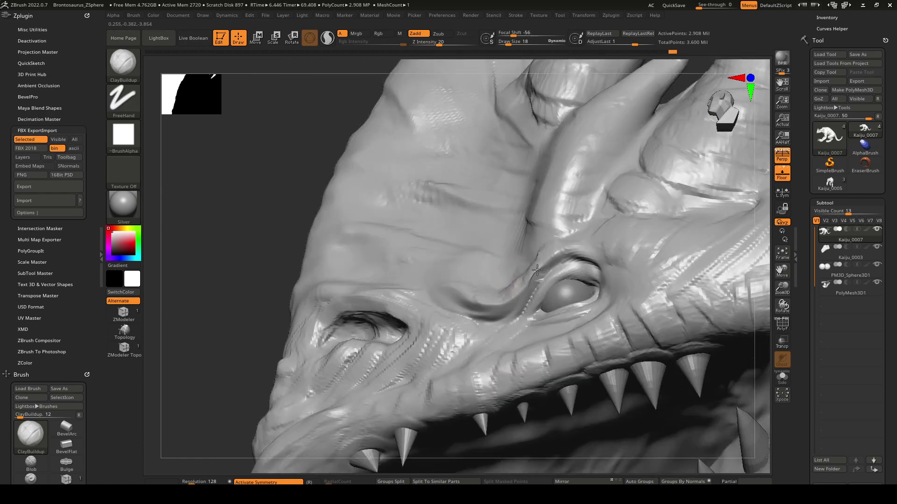
key(shift)
shift+drag(524, 279, 581, 252)
right_drag(588, 248, 596, 251)
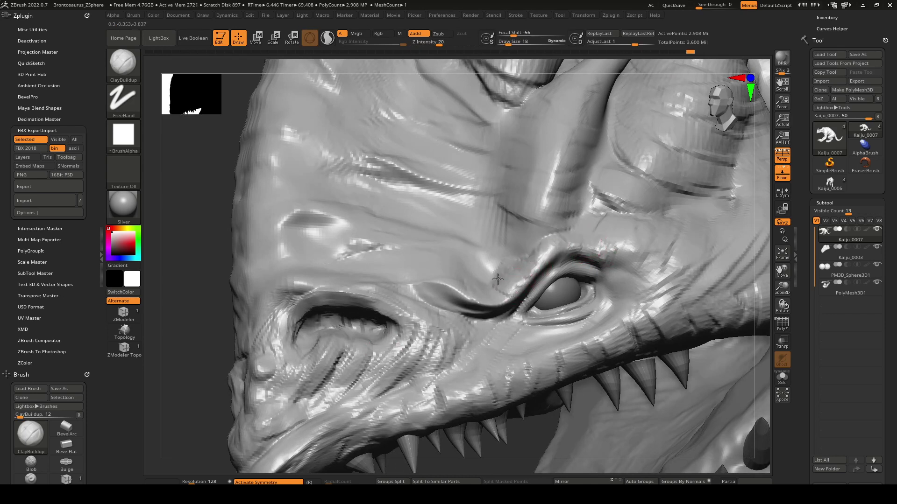
mouse_move(441, 284)
mouse_down()
mouse_move(418, 275)
mouse_move(434, 302)
mouse_move(456, 308)
mouse_up()
right_drag(489, 311, 486, 283)
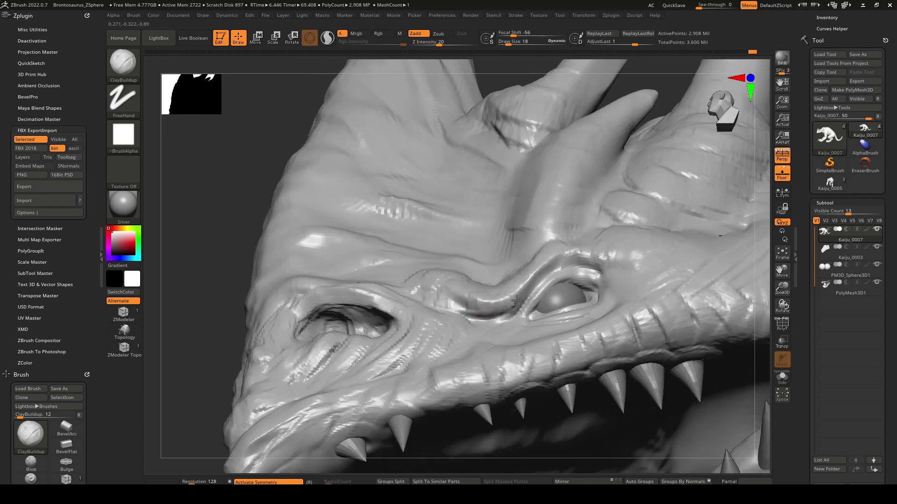
- Add skin folds behind and below the eye, refining the lower eyelid with the brush at draw size 9
mouse_move(605, 262)
right_down()
mouse_move(640, 294)
mouse_move(622, 264)
right_up()
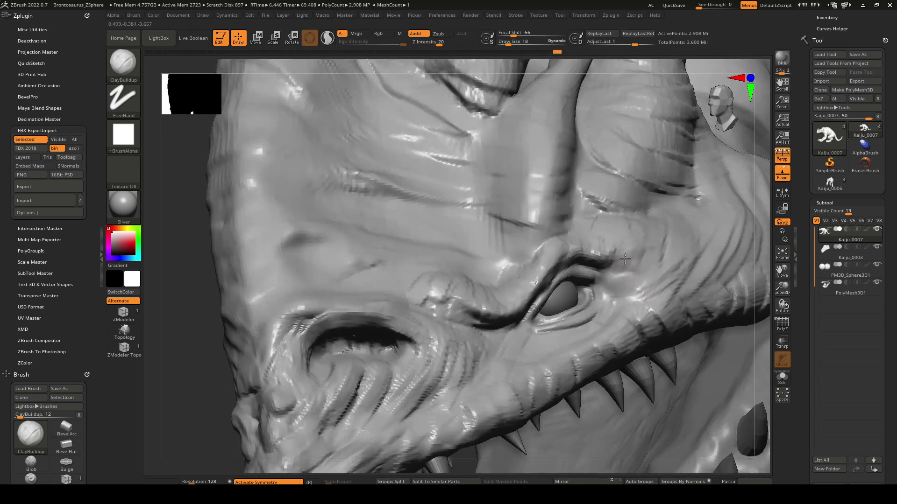
drag(634, 278, 615, 280)
mouse_move(641, 280)
mouse_down()
mouse_move(624, 283)
mouse_move(632, 303)
mouse_up()
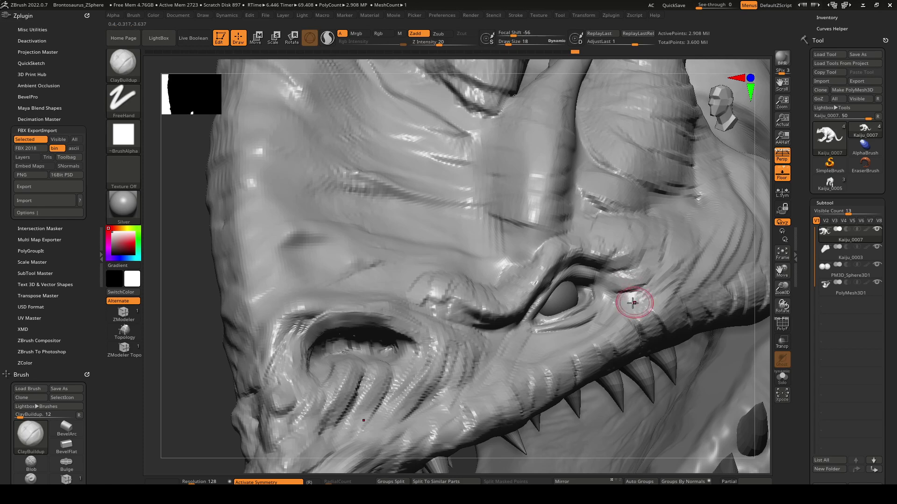
right_drag(631, 301, 601, 323)
mouse_move(611, 332)
mouse_down()
mouse_move(538, 333)
mouse_move(529, 348)
mouse_move(543, 359)
mouse_move(558, 328)
mouse_move(603, 309)
mouse_up()
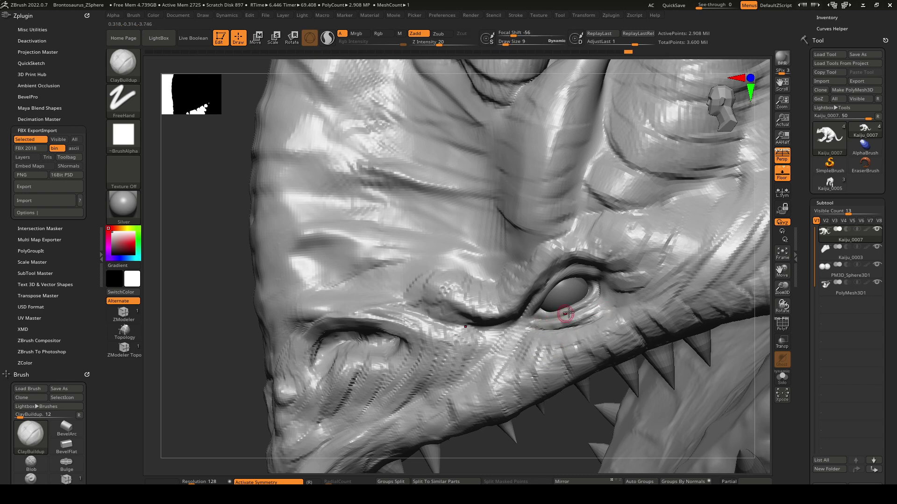
- Carve creases above the brow at the base of the small horn with the brush at draw size 18
mouse_move(552, 301)
ctrl+right_down()
mouse_move(507, 236)
mouse_move(534, 234)
mouse_move(499, 269)
ctrl+right_up()
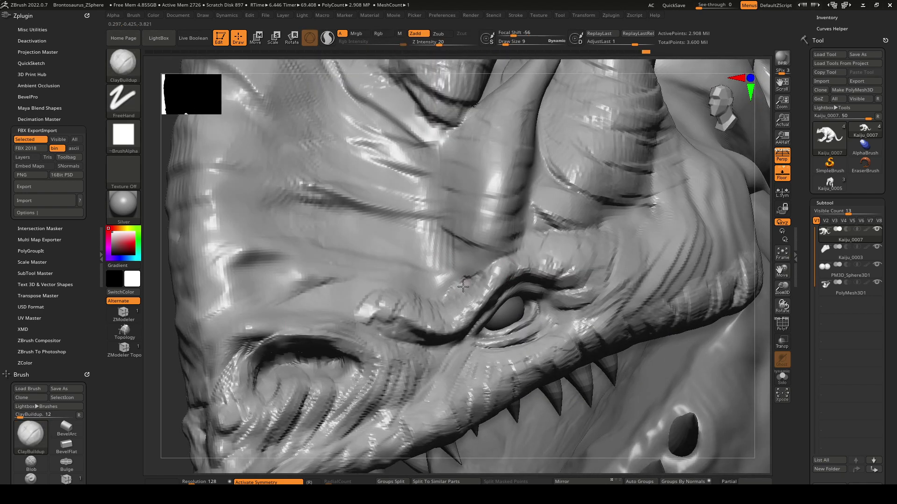
key(])
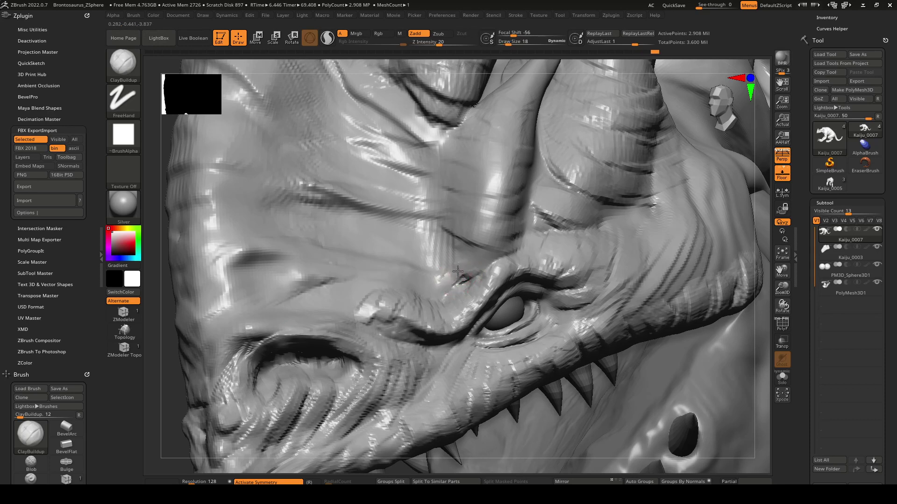
alt+drag(462, 286, 494, 266)
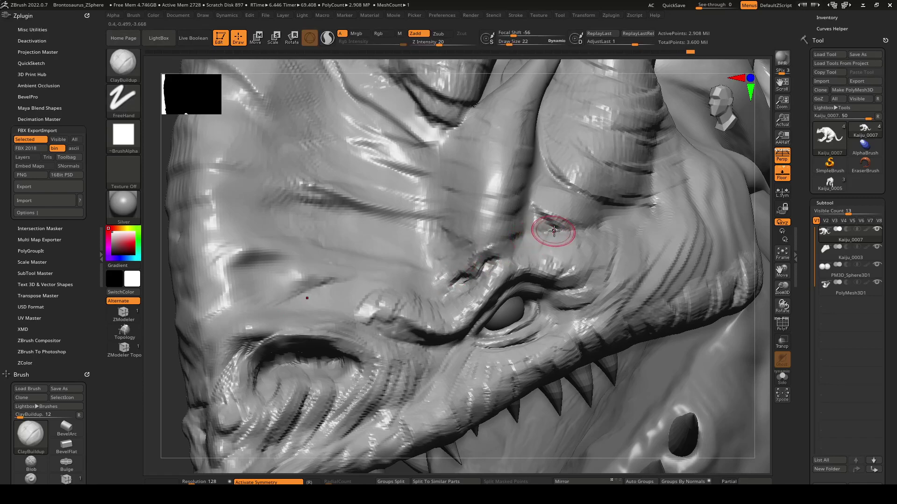
- Build up ringed ridges around the base of the large horn behind the eye with ClayBuildup at draw size 34
key(])
mouse_move(560, 233)
right_down()
mouse_move(549, 219)
mouse_move(464, 252)
right_up()
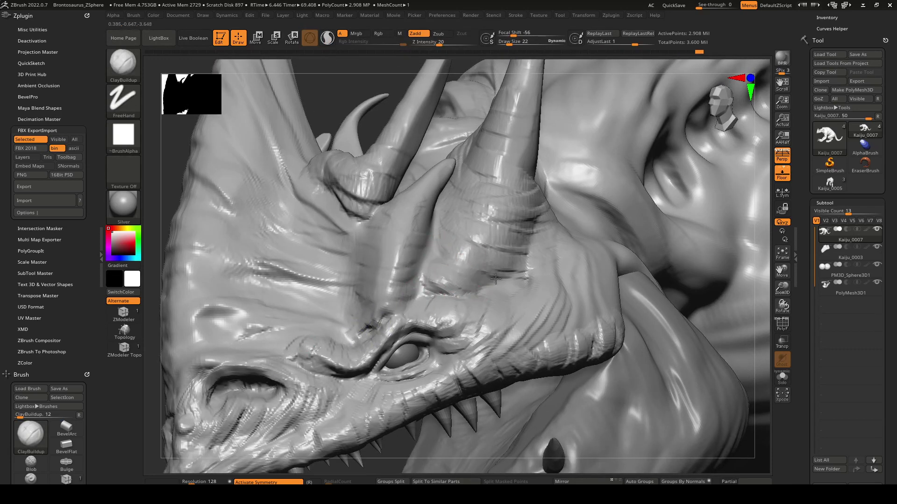
key(])
key(])
drag(458, 240, 532, 265)
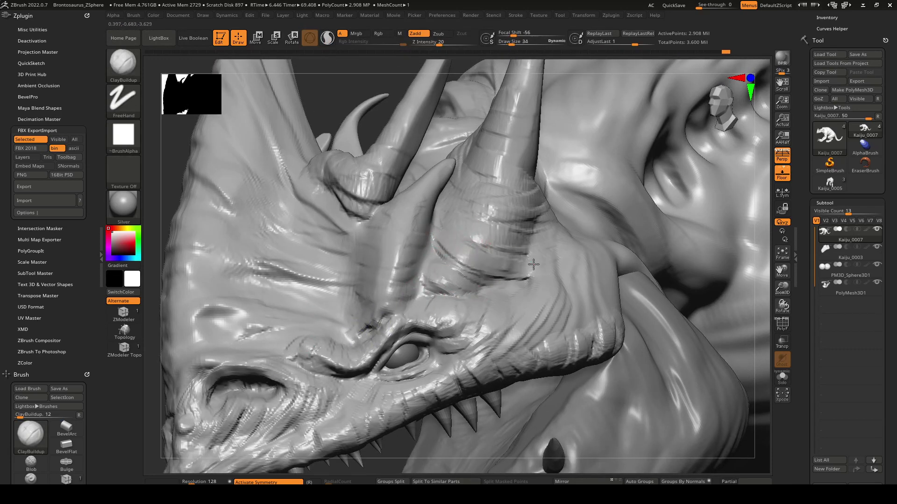
key(])
key(])
drag(454, 208, 551, 233)
right_drag(551, 233, 528, 261)
drag(476, 276, 543, 266)
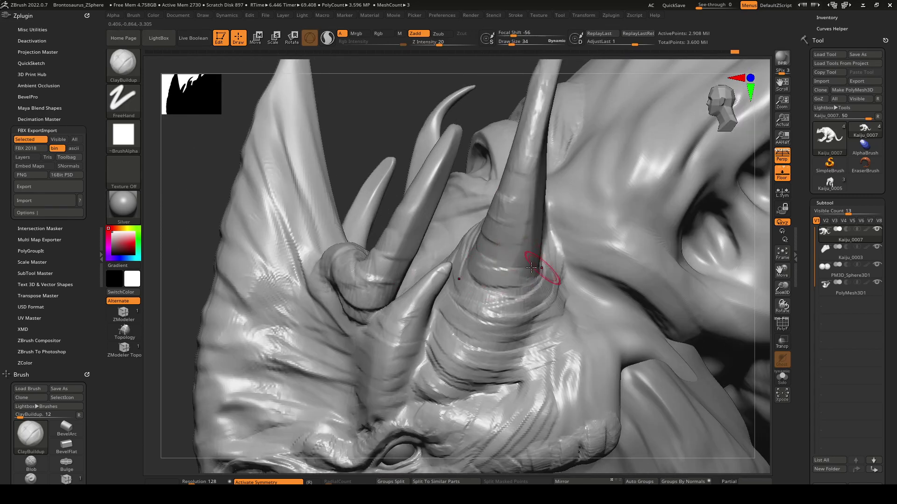
- Build up ringed ridges along the shaft of the large horn up toward its tip with ClayBuildup at draw size 34
right_drag(538, 262, 511, 240)
drag(502, 260, 553, 234)
drag(495, 234, 560, 211)
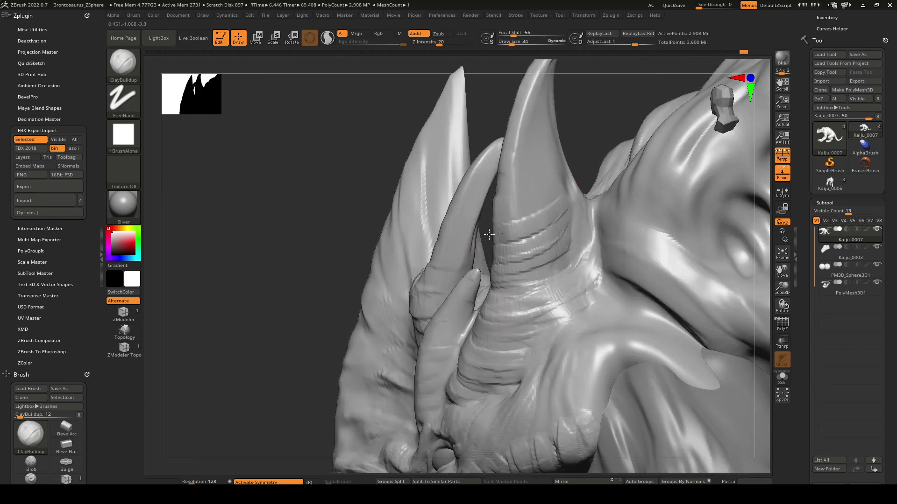
drag(494, 210, 558, 186)
drag(496, 187, 554, 163)
drag(500, 156, 549, 143)
drag(507, 132, 544, 121)
right_drag(521, 103, 554, 220)
right_drag(545, 188, 530, 204)
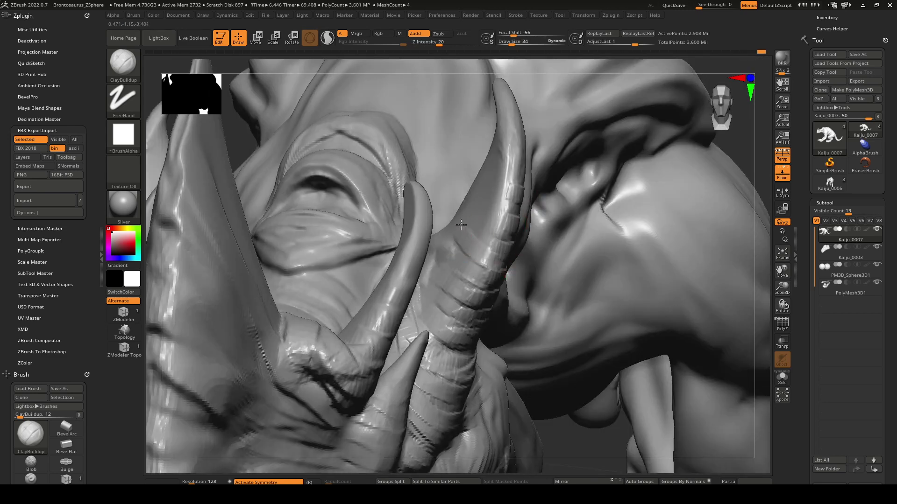
- Add another ridge stroke on the side of the large horn and smooth the rings along its lower shaft
mouse_move(461, 225)
mouse_down()
mouse_move(475, 190)
mouse_move(521, 174)
mouse_move(449, 277)
mouse_up()
right_drag(512, 260, 462, 287)
mouse_move(380, 260)
shift+mouse_down()
mouse_move(398, 223)
mouse_move(372, 336)
shift+mouse_up()
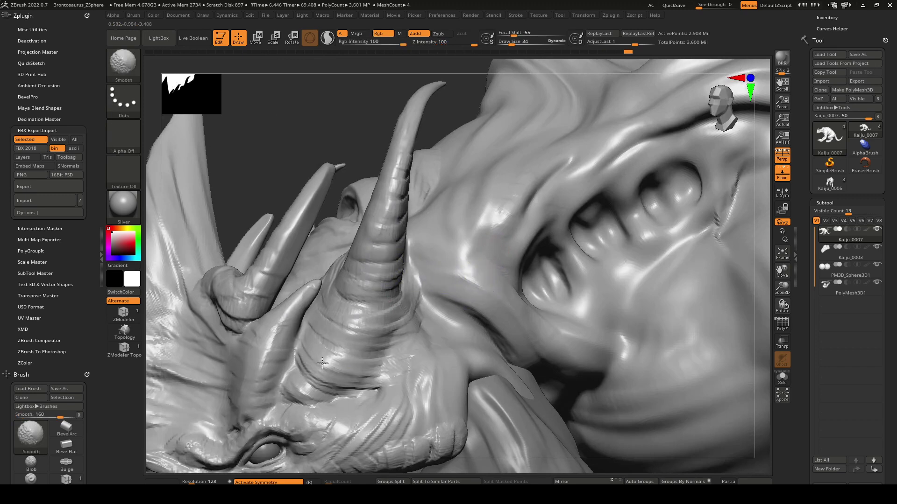
mouse_move(248, 337)
alt+right_down()
mouse_move(511, 246)
mouse_move(516, 228)
alt+right_up()
right_drag(432, 226, 421, 220)
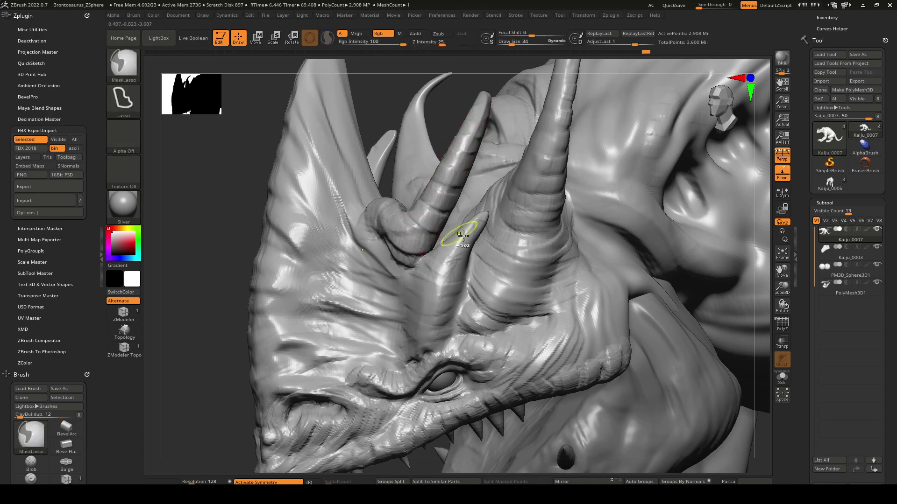
mouse_move(456, 234)
ctrl+right_down()
mouse_move(460, 196)
mouse_move(529, 193)
mouse_move(520, 211)
mouse_move(439, 198)
mouse_move(458, 258)
mouse_move(428, 223)
mouse_move(480, 200)
mouse_move(426, 158)
mouse_move(417, 253)
ctrl+right_up()
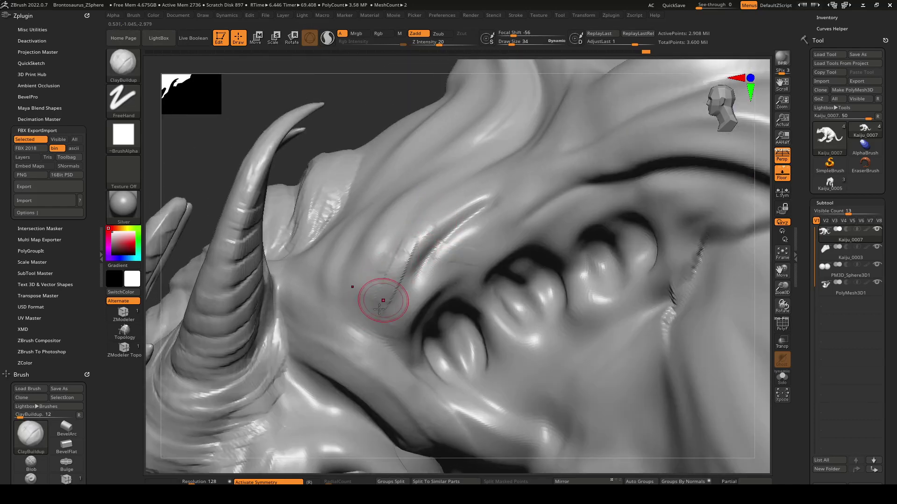
- Sculpt long skin folds on the neck between the large horn and the row of openings with ClayBuildup
drag(445, 215, 385, 312)
mouse_move(479, 191)
mouse_down()
mouse_move(442, 217)
mouse_move(377, 315)
mouse_up()
drag(437, 226, 368, 326)
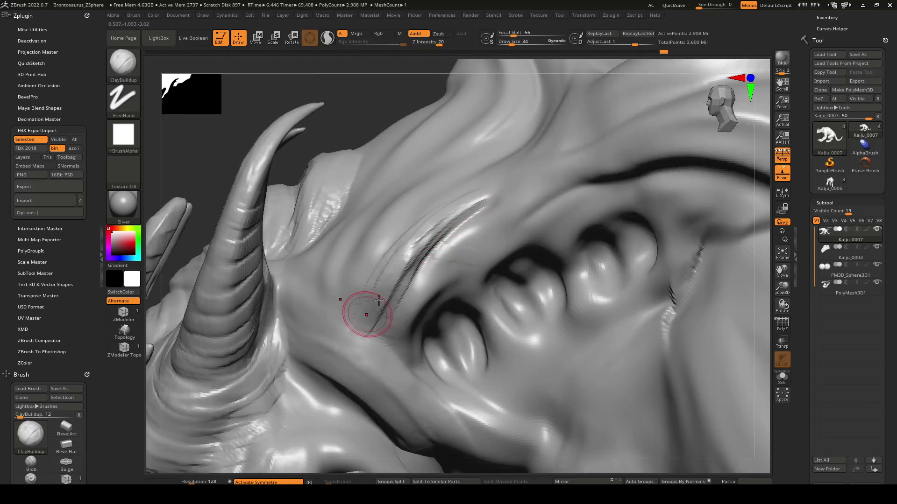
drag(396, 280, 307, 344)
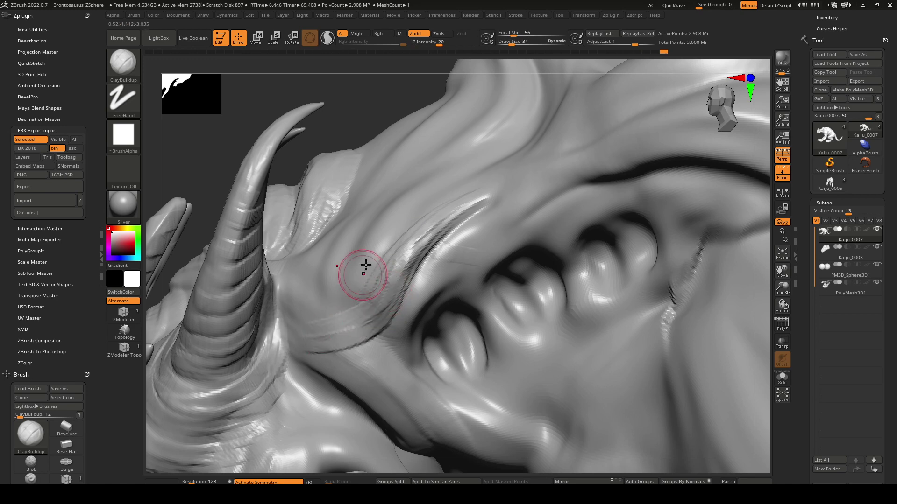
- Layer fibrous muscle strands across the neck above the existing folds, running down toward the large horn
right_drag(360, 266, 380, 236)
drag(428, 182, 366, 273)
drag(460, 164, 395, 231)
mouse_move(453, 173)
mouse_down()
mouse_move(350, 280)
mouse_move(369, 233)
mouse_up()
drag(423, 205, 369, 267)
drag(453, 170, 409, 218)
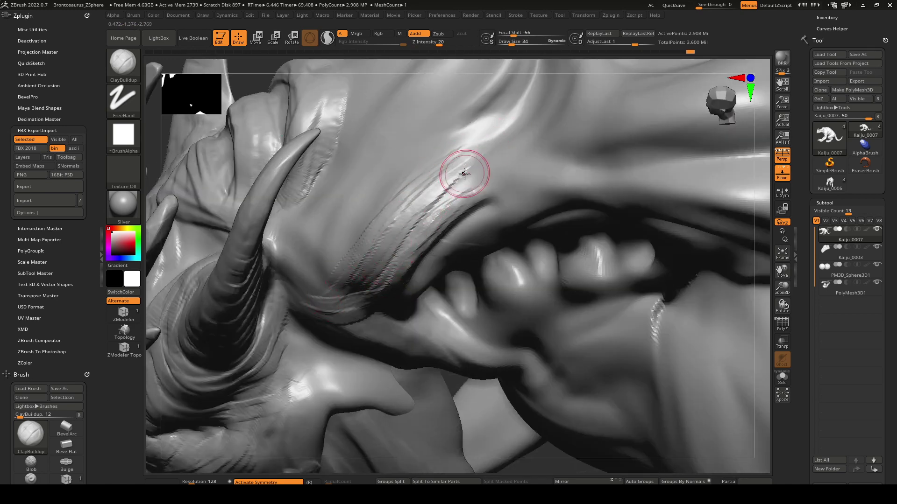
- Extend the fibrous folds up the neck along the curved ridge leading to the top of the back
mouse_move(461, 176)
right_down()
mouse_move(406, 262)
mouse_move(423, 284)
right_up()
drag(391, 293, 411, 252)
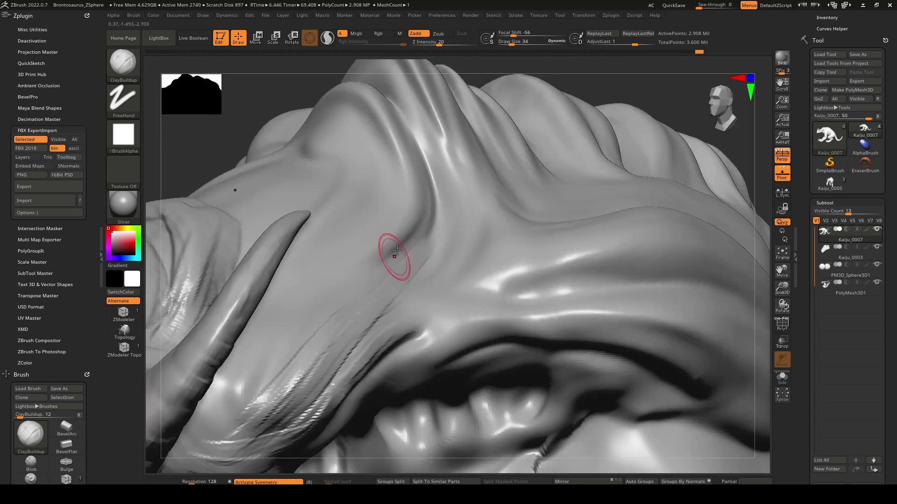
drag(408, 177, 381, 256)
drag(390, 142, 391, 234)
drag(360, 106, 399, 210)
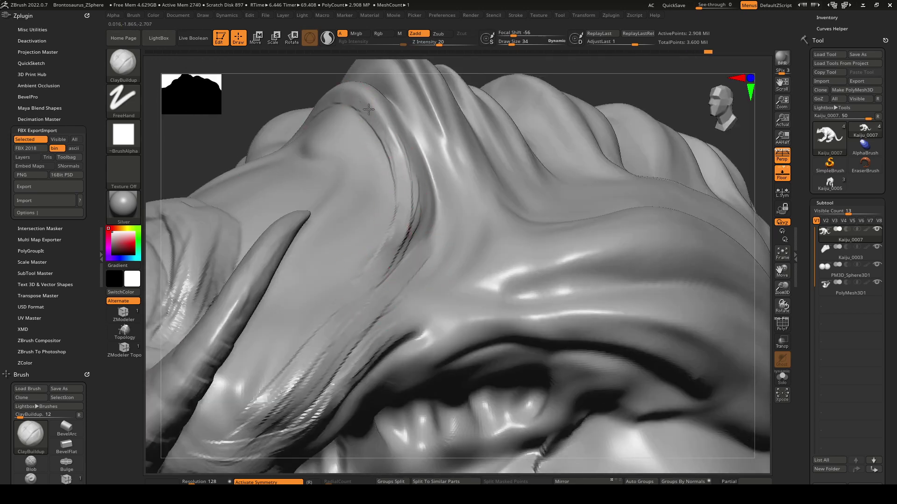
drag(327, 109, 394, 221)
mouse_move(362, 116)
mouse_down()
mouse_move(389, 254)
mouse_move(361, 291)
mouse_up()
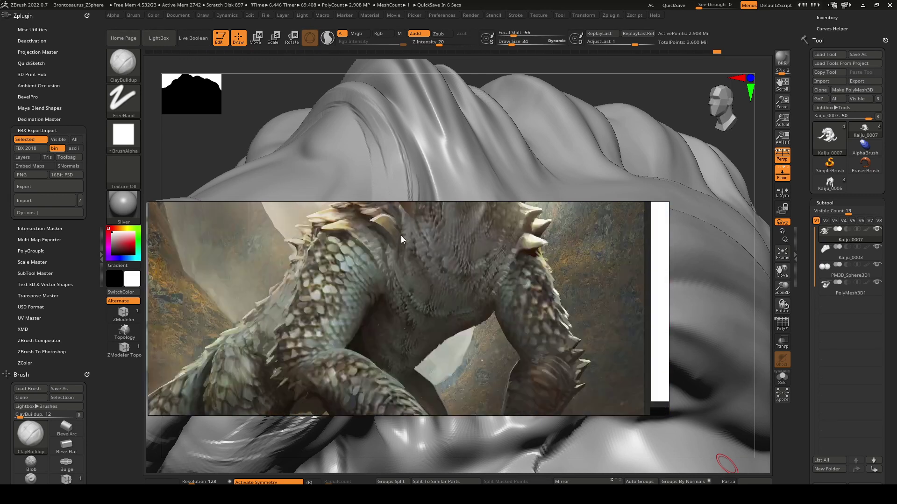
- Examine the scaly creature concept and its neighbouring artwork on the reference board
scroll(354, 338, down, 3)
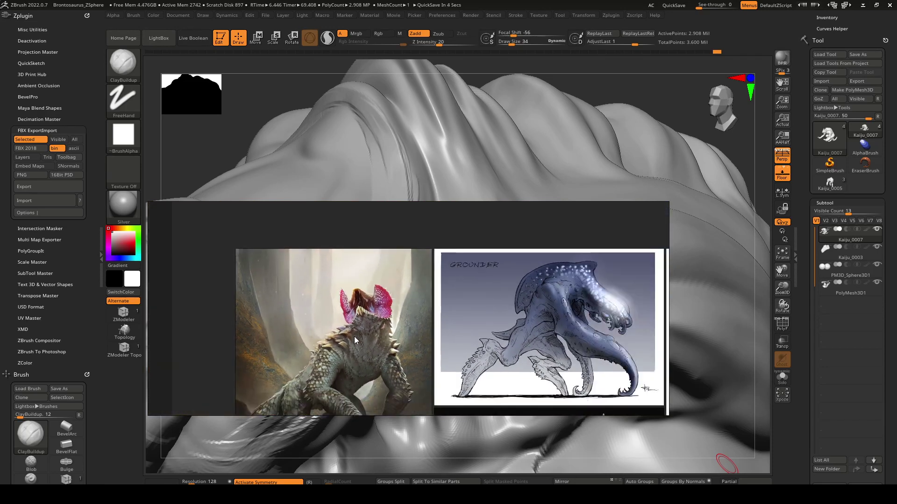
middle_drag(354, 337, 275, 297)
right_drag(682, 280, 694, 321)
- Enlarge the brush to a draw size of about 90 for working on the body
key(space)
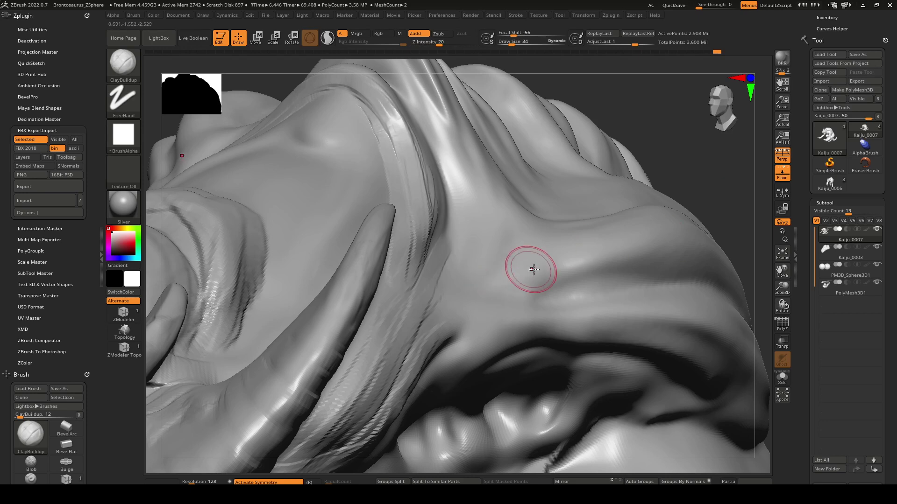
mouse_move(489, 256)
right_down()
mouse_move(362, 188)
mouse_move(426, 262)
right_up()
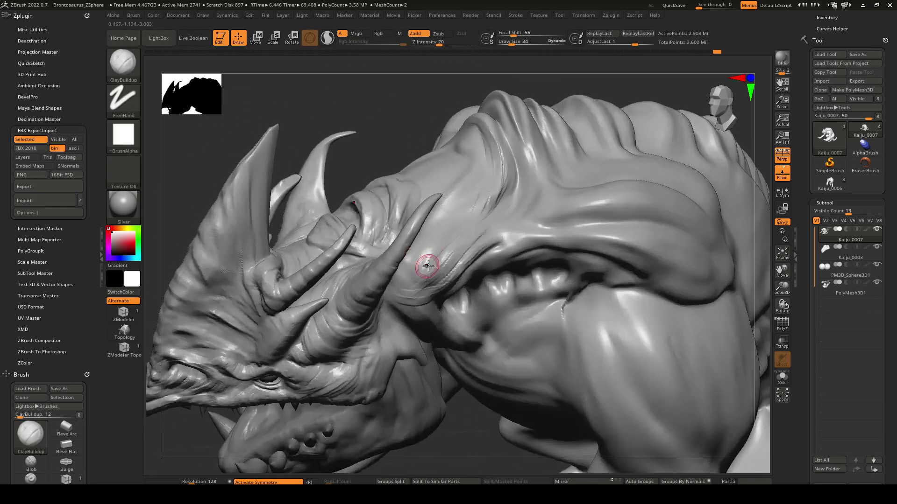
key(space)
key(shift)
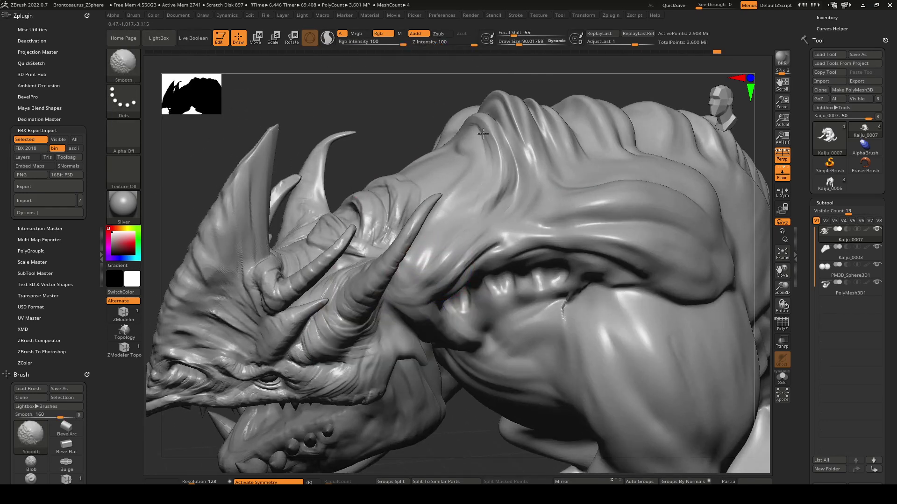
mouse_move(483, 134)
right_down()
mouse_move(499, 238)
mouse_move(486, 280)
mouse_move(437, 224)
mouse_move(431, 240)
right_up()
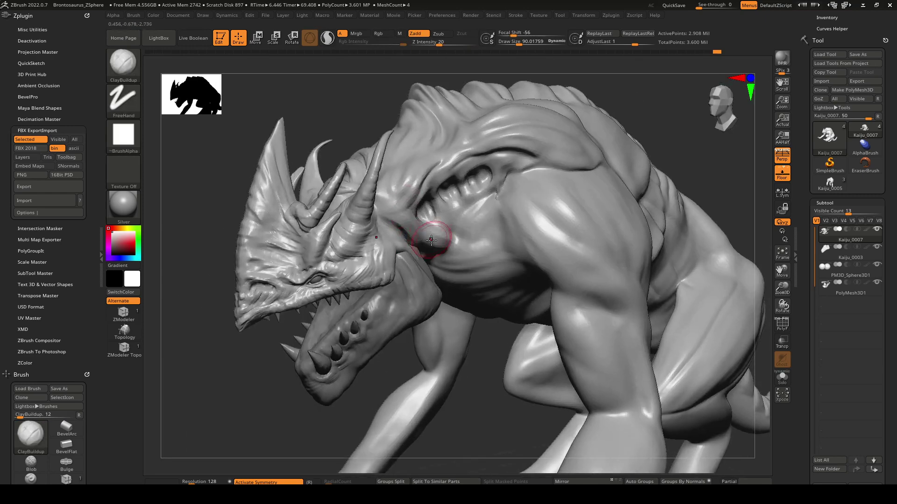
right_drag(478, 267, 462, 257)
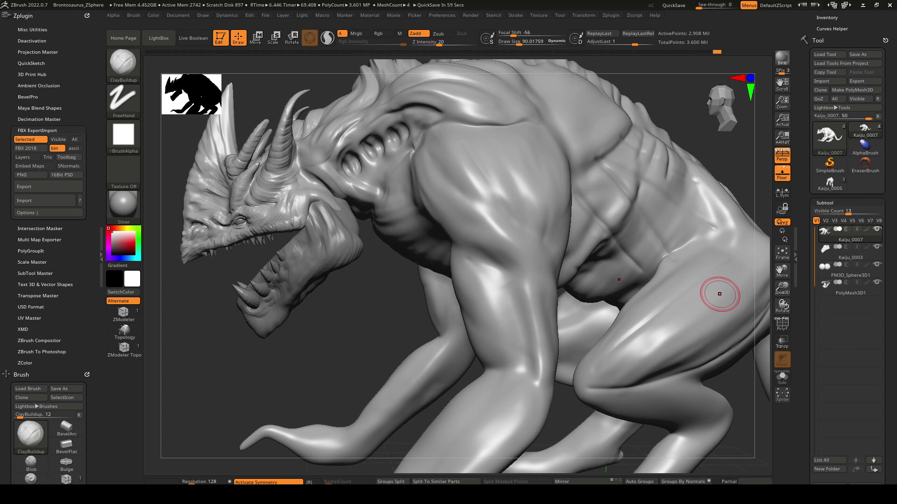
- Study the Grounder and green horned creature reference images for limb and skin detail
click(426, 293)
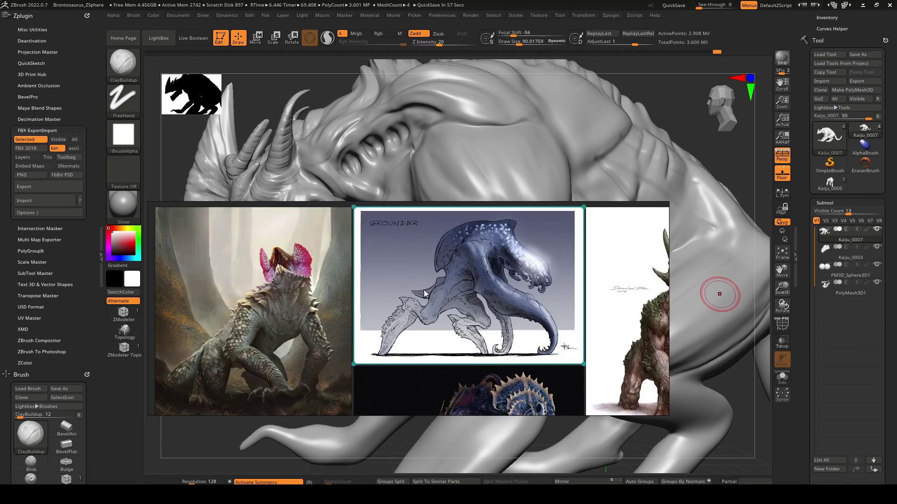
key(ctrl+shift+a)
middle_drag(454, 279, 375, 295)
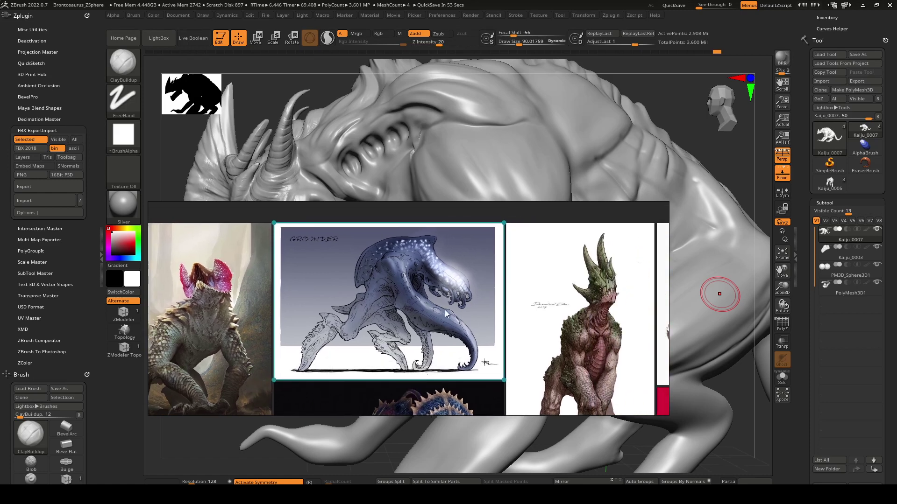
scroll(445, 314, down, 3)
scroll(460, 318, up, 4)
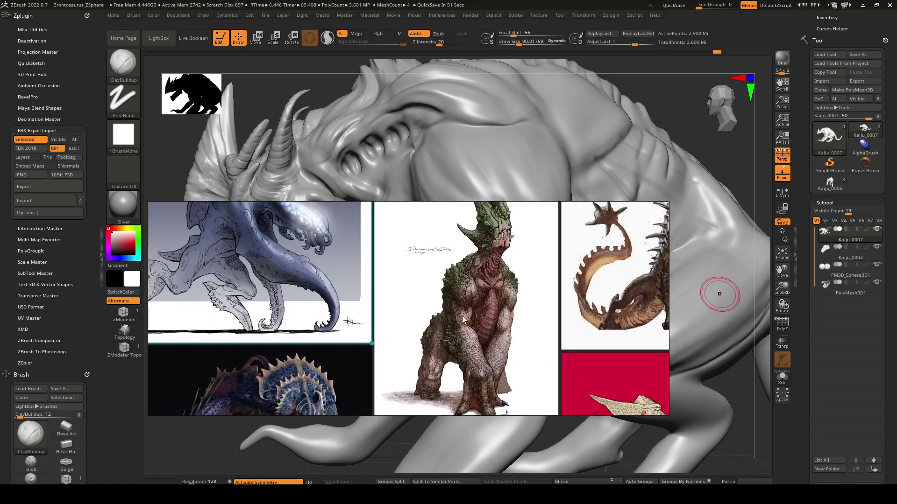
middle_drag(485, 287, 472, 303)
- Move the reference board clear of the model, shrink it, and frame the horned and spiked creature images
right_drag(479, 293, 351, 367)
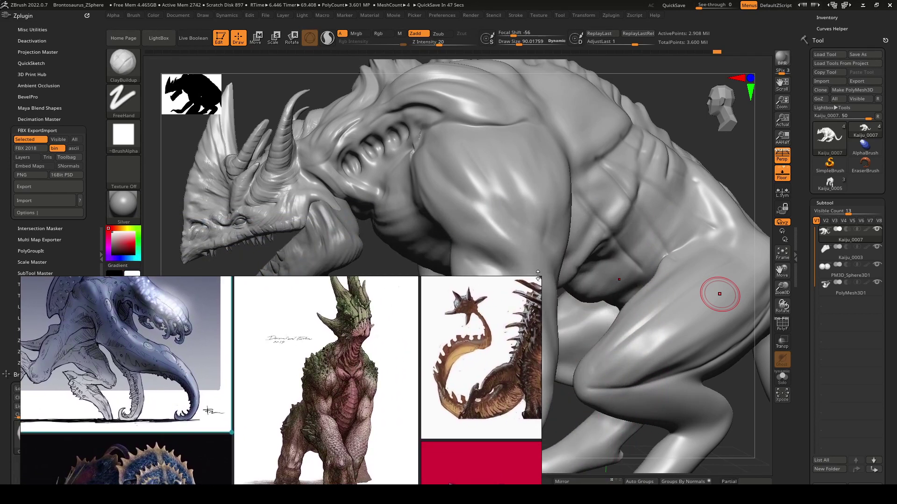
drag(539, 279, 249, 312)
scroll(161, 441, down, 4)
middle_drag(165, 435, 22, 378)
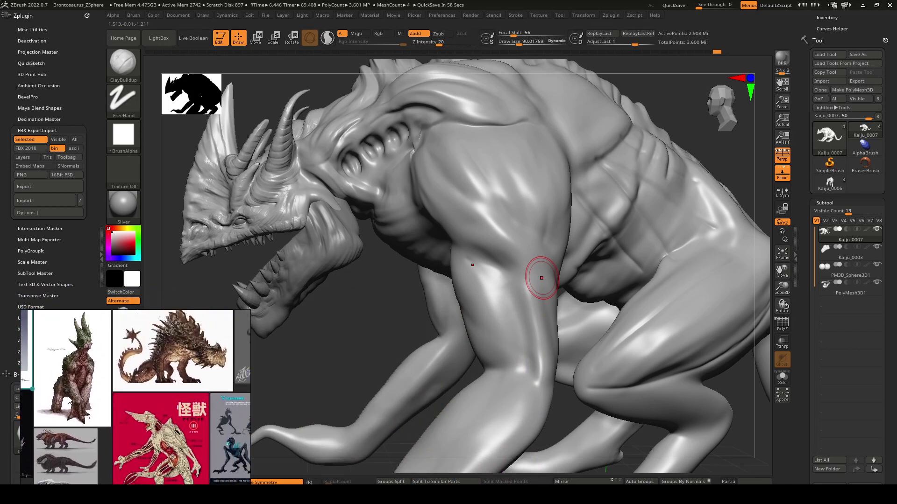
scroll(84, 364, up, 3)
middle_drag(144, 374, 119, 382)
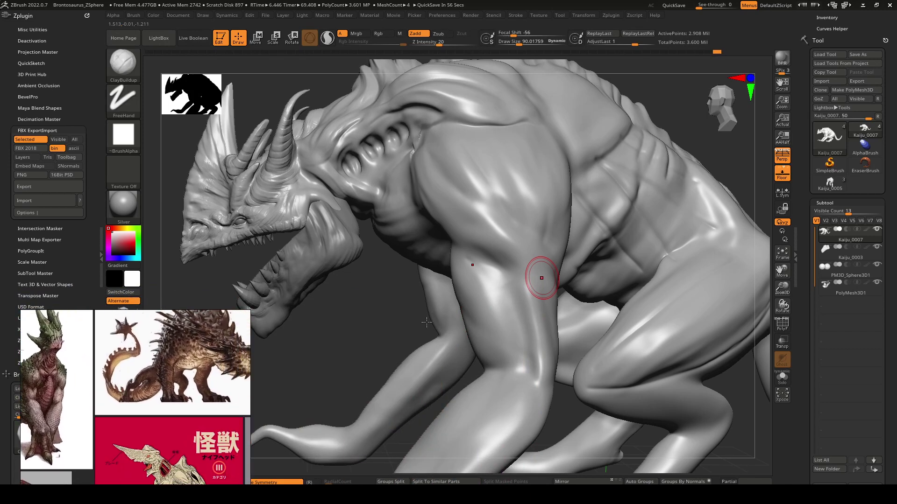
- Sculpt long muscle strands down the front of the forearm with ClayBuildup at draw size about 98
right_drag(473, 346, 539, 270)
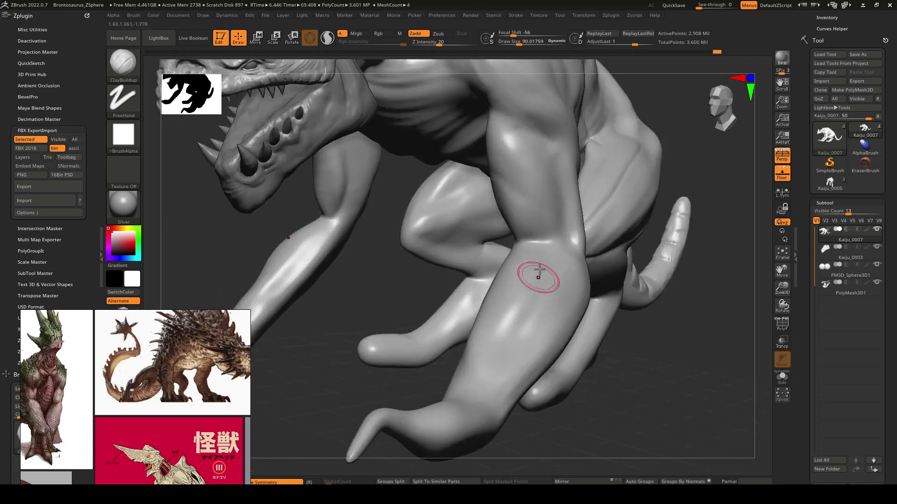
right_drag(524, 307, 530, 367)
drag(539, 264, 481, 369)
drag(530, 273, 488, 355)
drag(508, 322, 486, 362)
drag(559, 242, 493, 340)
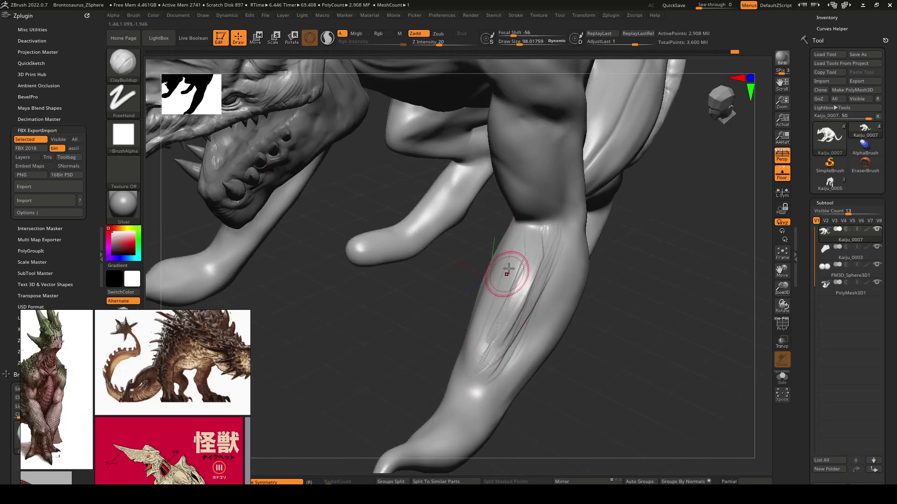
mouse_move(505, 299)
mouse_down()
mouse_move(496, 336)
mouse_move(546, 280)
mouse_move(534, 327)
mouse_up()
- Continue the muscle strands along the outer forearm from the elbow down to the wrist
right_drag(556, 332, 602, 270)
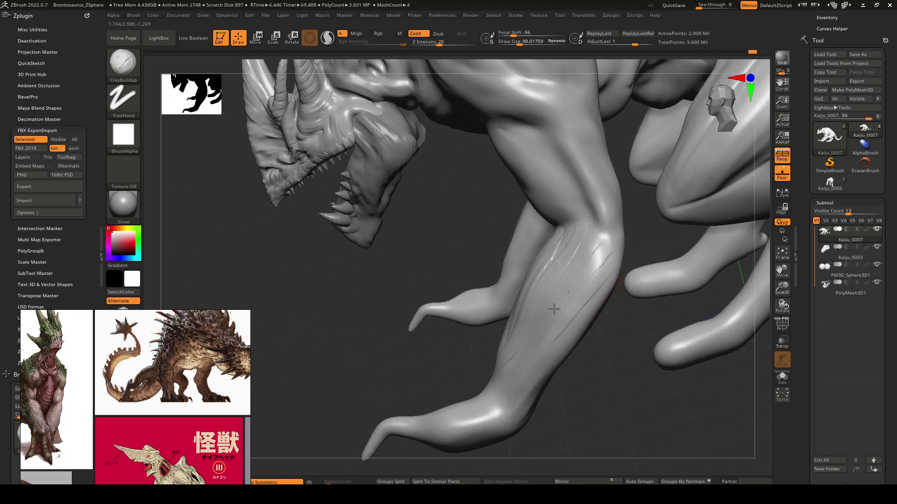
mouse_move(601, 224)
mouse_down()
mouse_move(590, 265)
mouse_move(529, 348)
mouse_up()
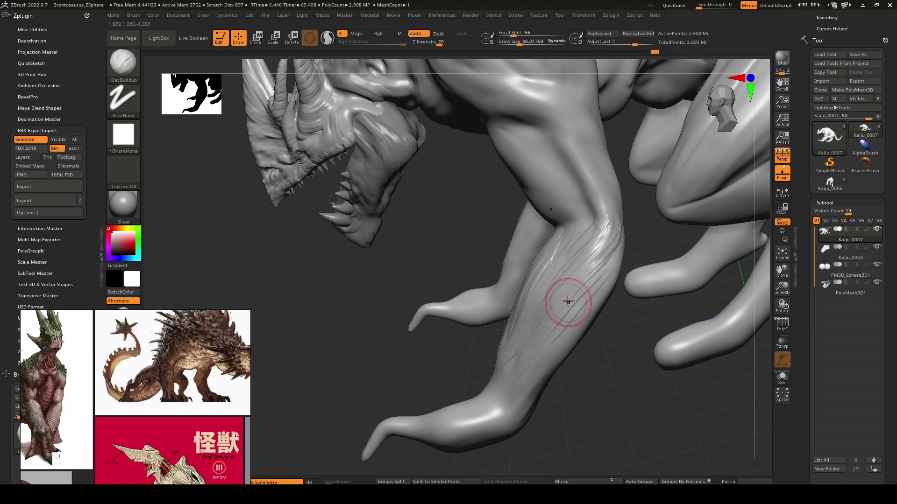
drag(568, 302, 526, 380)
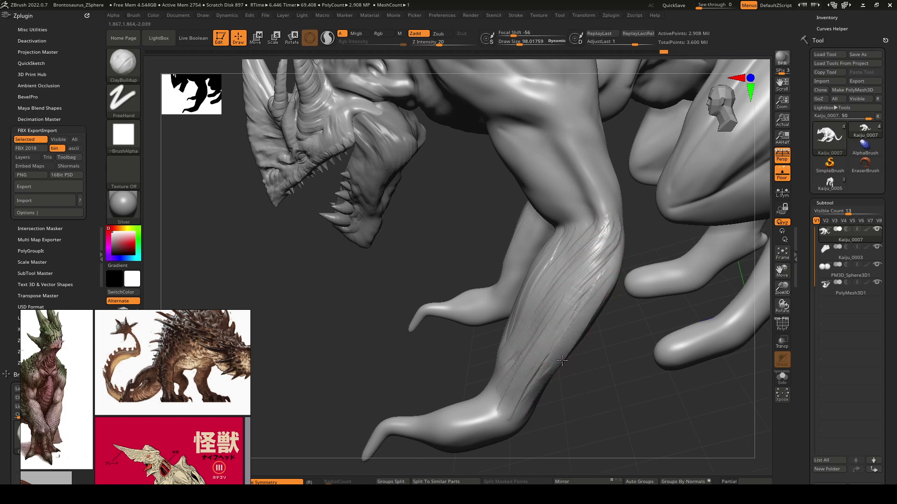
right_drag(583, 323, 541, 315)
drag(623, 224, 605, 322)
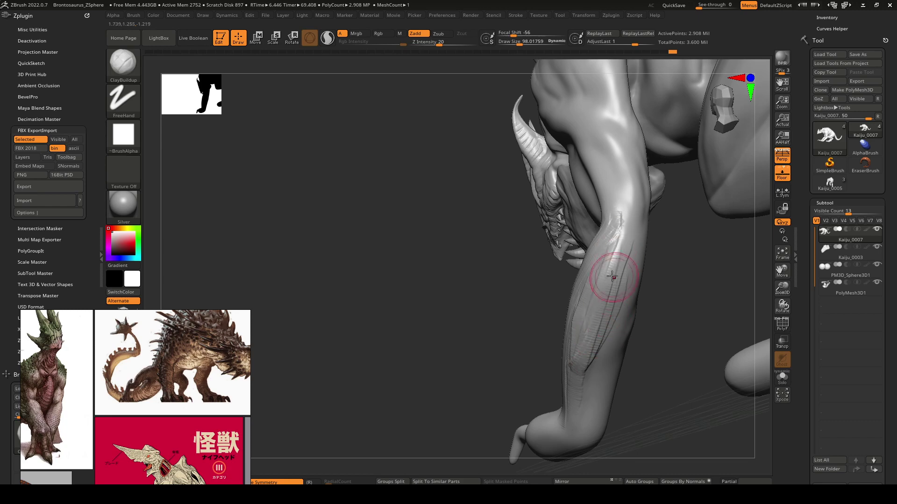
- Build up lengthwise muscle strands on the back of the forearm with ClayBuildup at draw size about 114
mouse_move(589, 346)
right_down()
mouse_move(537, 327)
mouse_move(580, 288)
mouse_move(562, 271)
mouse_move(607, 280)
right_up()
key(bracketright)
key(bracketright)
mouse_move(621, 233)
mouse_down()
mouse_move(632, 371)
mouse_move(641, 374)
mouse_up()
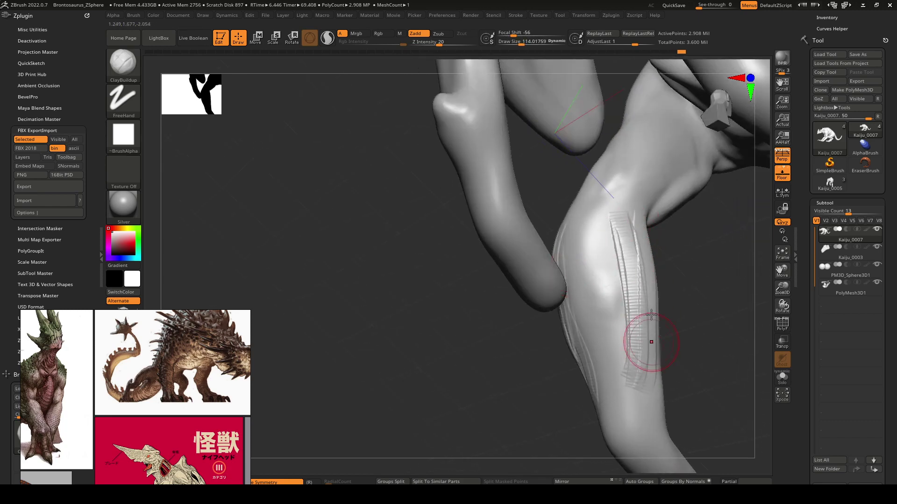
drag(621, 233, 630, 387)
drag(607, 213, 624, 382)
mouse_move(580, 252)
mouse_down()
mouse_move(593, 363)
mouse_move(614, 373)
mouse_up()
mouse_move(584, 231)
mouse_down()
mouse_move(621, 336)
mouse_move(619, 327)
mouse_up()
mouse_move(603, 204)
mouse_down()
mouse_move(614, 342)
mouse_move(595, 374)
mouse_move(624, 380)
mouse_move(641, 350)
mouse_move(639, 428)
mouse_up()
- Fill in muscle strands along the inner side and underside of the forearm, from the elbow to the wrist
mouse_move(664, 373)
right_down()
mouse_move(599, 363)
mouse_move(598, 309)
mouse_move(575, 308)
mouse_move(565, 290)
right_up()
right_drag(557, 352, 593, 292)
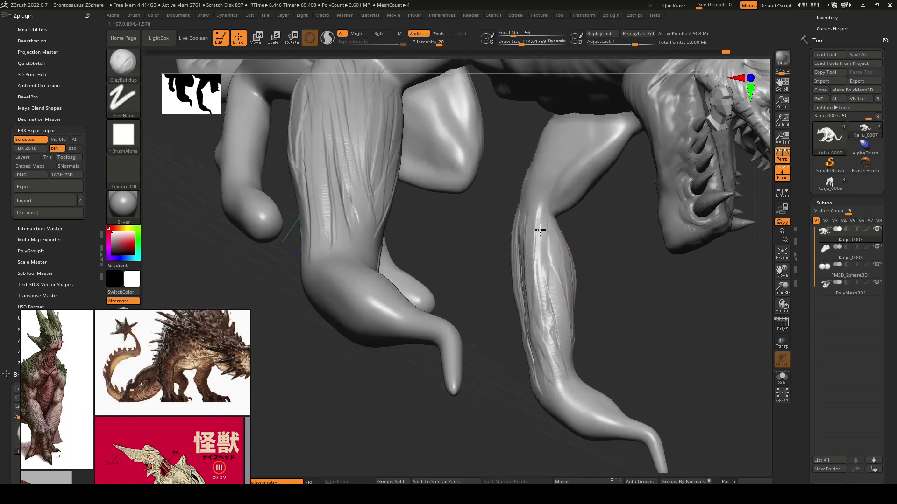
mouse_move(547, 247)
mouse_down()
mouse_move(558, 321)
mouse_move(528, 321)
mouse_up()
right_drag(524, 275, 508, 254)
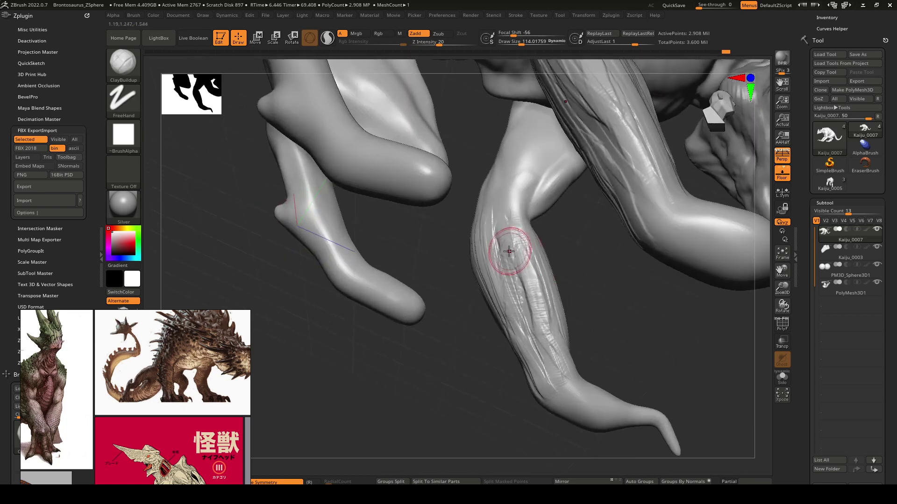
drag(510, 233, 535, 313)
mouse_move(516, 248)
mouse_down()
mouse_move(488, 213)
mouse_move(521, 290)
mouse_up()
right_drag(520, 290, 470, 237)
drag(470, 238, 545, 395)
right_drag(562, 390, 546, 400)
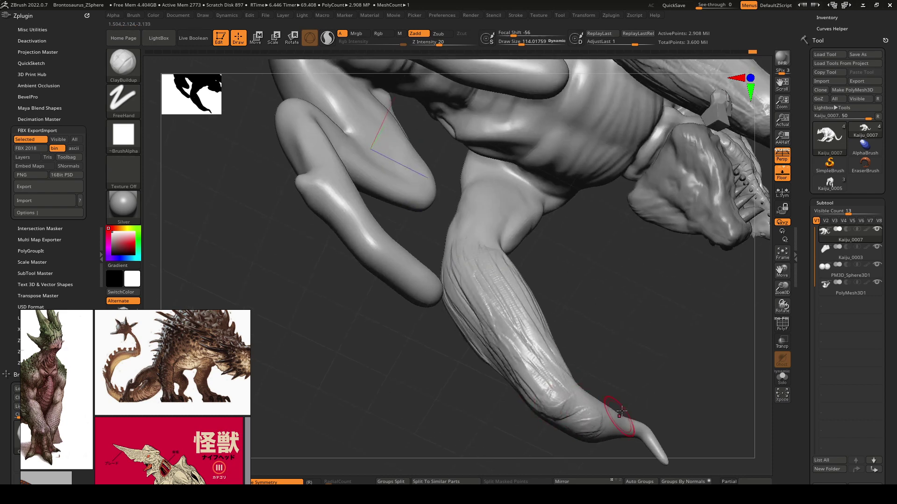
- Widen the forelimb's hand below the wrist with the Move brush at draw size about 186 to 206
mouse_move(621, 412)
right_down()
mouse_move(550, 348)
mouse_move(555, 341)
mouse_move(571, 351)
right_up()
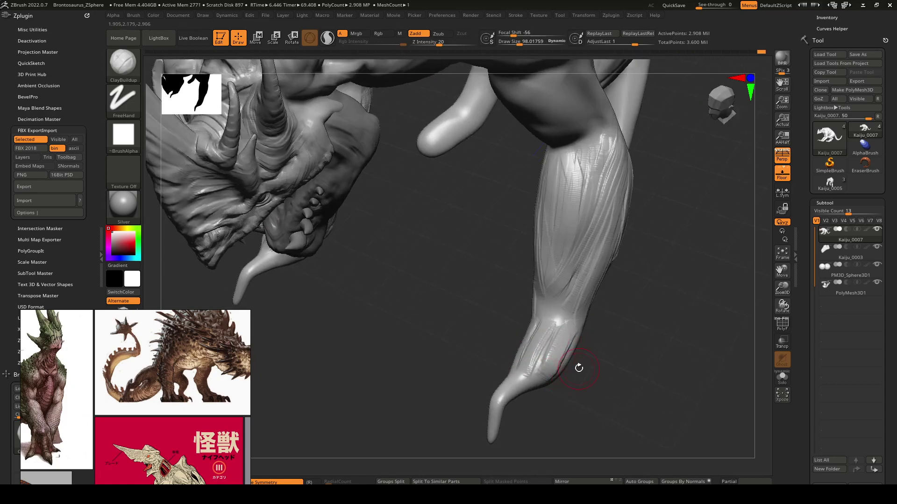
key(b)
key(m)
key(v)
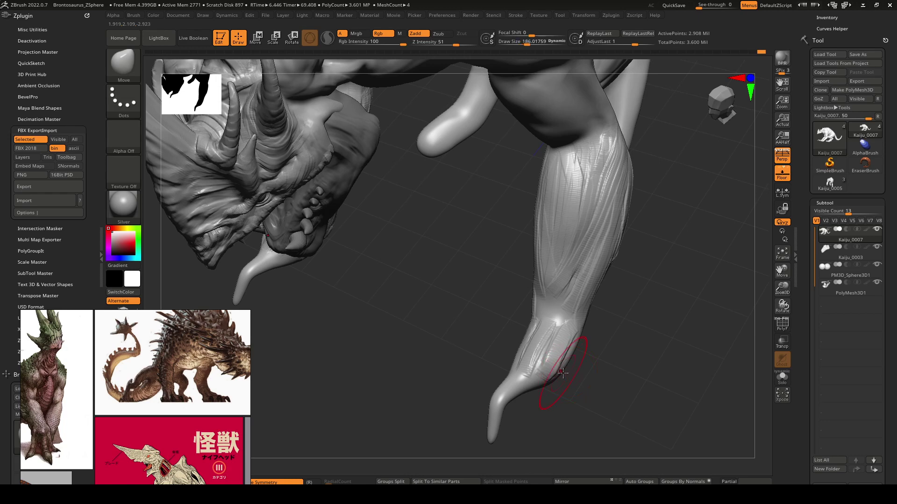
drag(563, 373, 584, 381)
right_drag(590, 381, 488, 366)
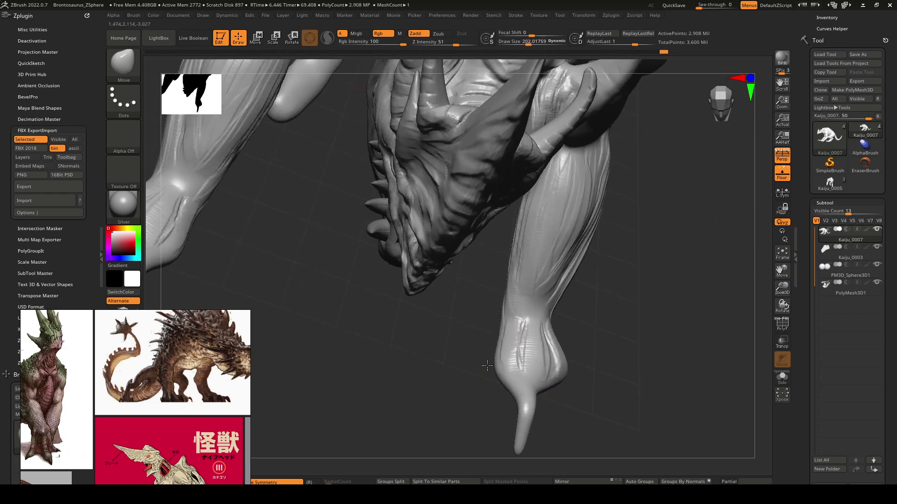
mouse_move(498, 367)
mouse_down()
mouse_move(481, 357)
mouse_move(486, 330)
mouse_move(503, 353)
mouse_up()
right_drag(507, 362, 525, 348)
mouse_move(526, 348)
ctrl+right_down()
mouse_move(538, 343)
mouse_move(485, 340)
mouse_move(513, 313)
mouse_move(520, 334)
mouse_move(472, 351)
ctrl+right_up()
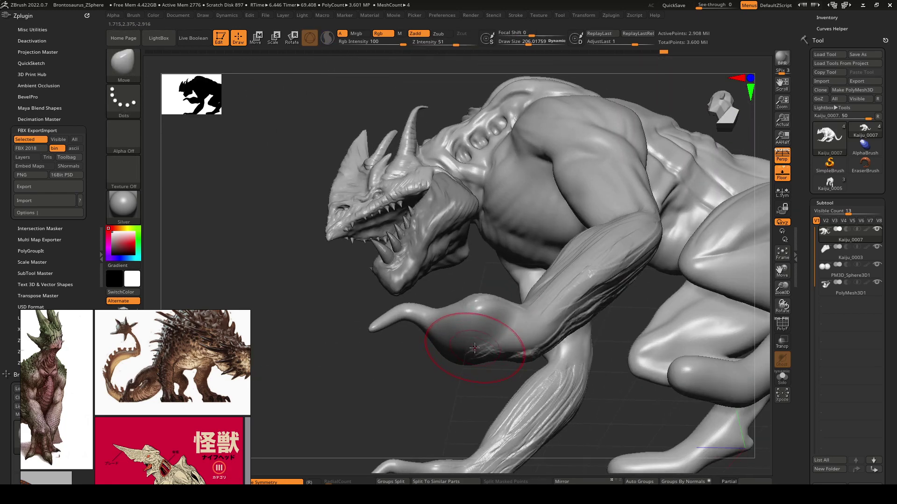
- Reshape the palm and the hand's side bulge with the Move brush at draw size about 270
mouse_move(475, 346)
mouse_down()
mouse_move(478, 331)
mouse_move(457, 331)
mouse_up()
mouse_move(456, 330)
right_down()
mouse_move(479, 390)
mouse_move(505, 299)
right_up()
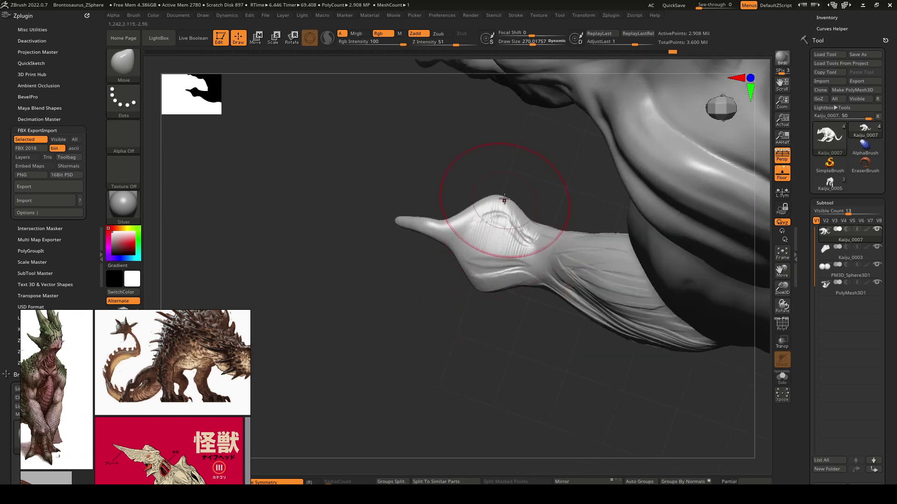
drag(506, 200, 510, 216)
right_drag(533, 288, 438, 321)
- Thicken and broaden the front of the hind feet with the Move brush at draw size about 270
ctrl+right_drag(530, 330, 520, 159)
right_drag(407, 222, 502, 306)
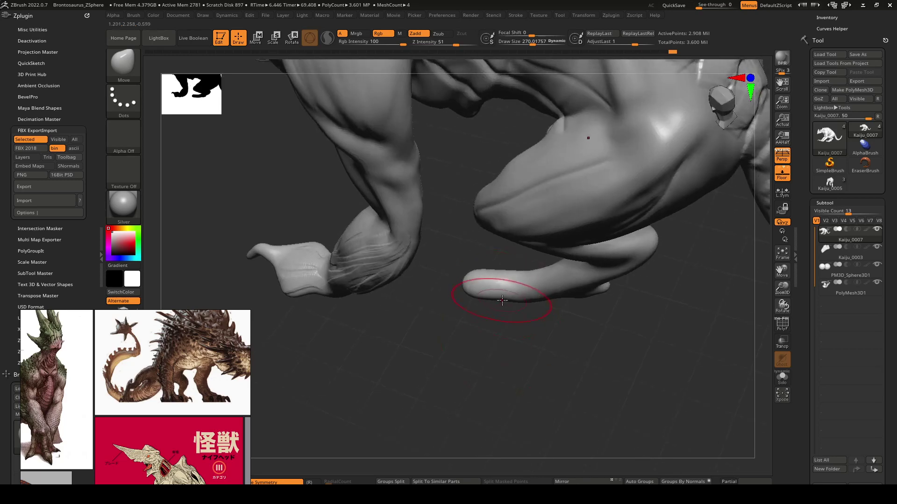
drag(492, 300, 488, 314)
drag(503, 283, 501, 270)
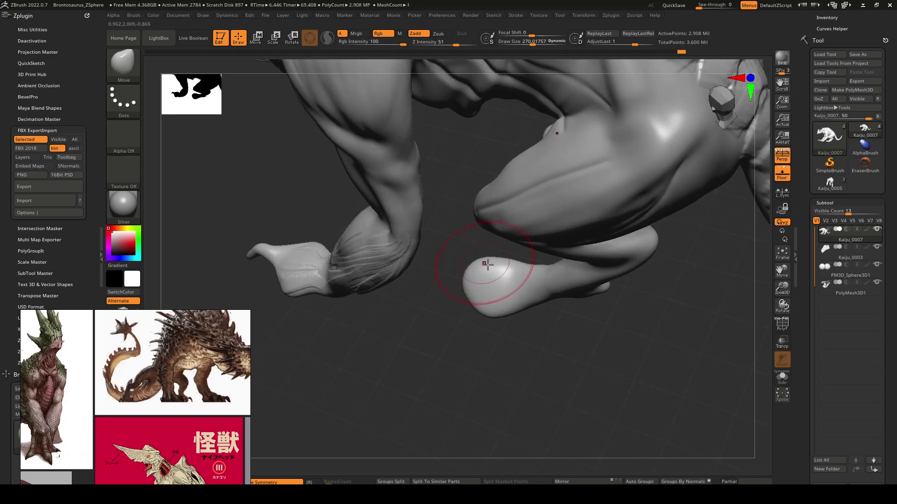
mouse_move(537, 313)
right_down()
mouse_move(584, 287)
mouse_move(515, 272)
mouse_move(556, 316)
mouse_move(570, 292)
right_up()
mouse_move(570, 293)
mouse_down()
mouse_move(536, 312)
mouse_move(580, 356)
mouse_up()
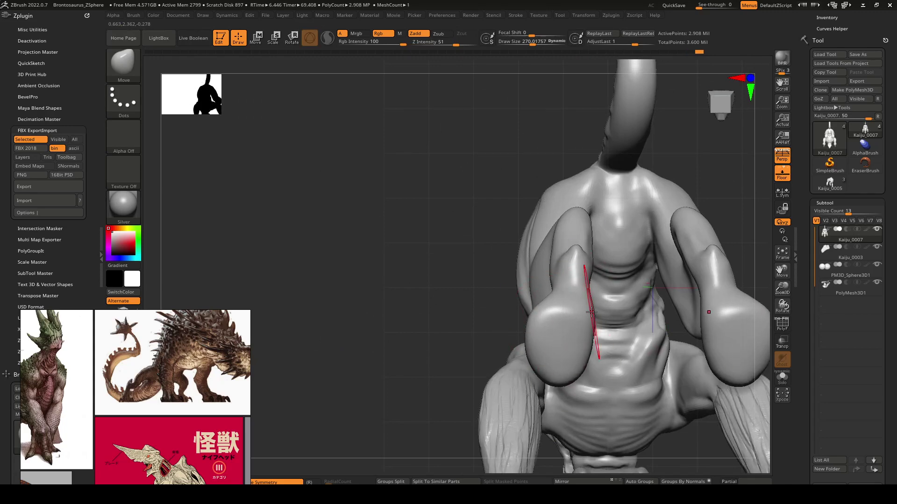
- Smooth the muscle strands along both forearms to soften the sculpted detail
mouse_move(592, 312)
right_down()
mouse_move(414, 282)
mouse_move(478, 230)
mouse_move(495, 276)
mouse_move(504, 195)
mouse_move(464, 243)
right_up()
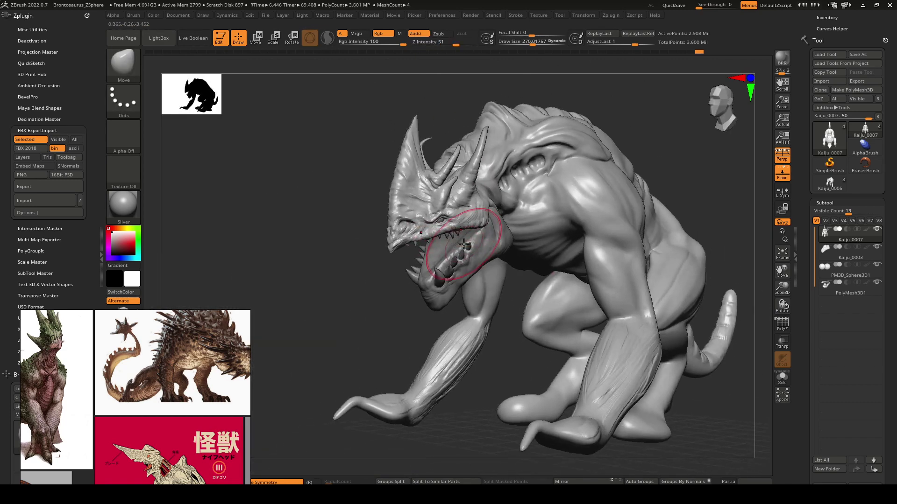
mouse_move(490, 318)
right_down()
mouse_move(610, 357)
mouse_move(583, 325)
right_up()
key(shift)
shift+drag(602, 301, 598, 340)
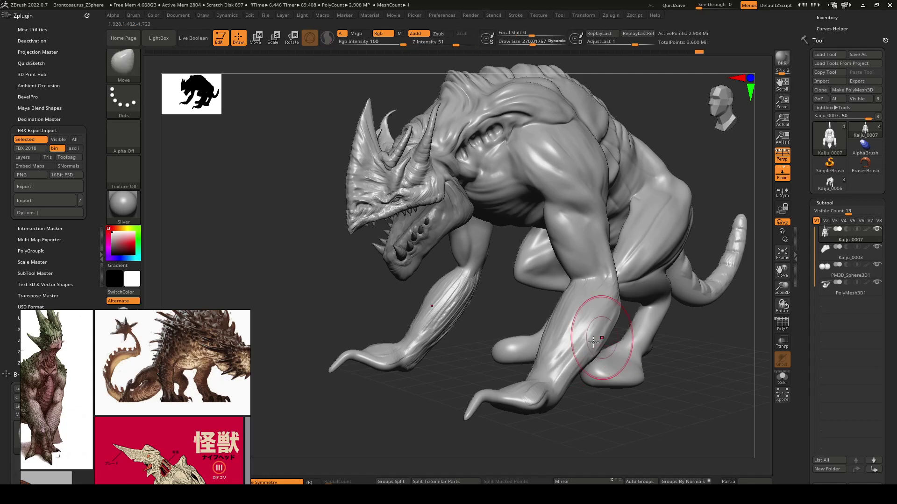
right_drag(599, 340, 568, 331)
shift+drag(568, 331, 518, 347)
mouse_move(519, 348)
right_down()
mouse_move(546, 326)
mouse_move(520, 364)
mouse_move(546, 317)
mouse_move(554, 343)
mouse_move(505, 355)
mouse_move(573, 308)
right_up()
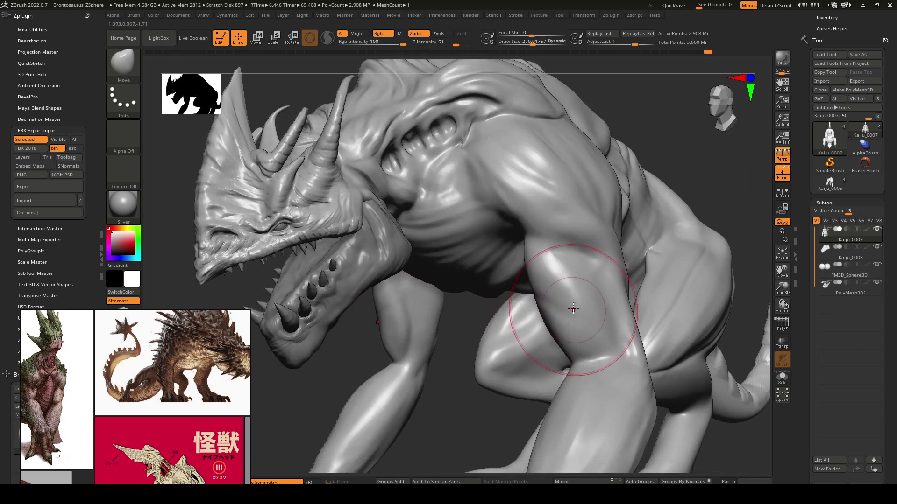
- Adjust the biceps with Move at draw size about 157 and sculpt muscle strands on it with ClayBuildup at about 125
key(space)
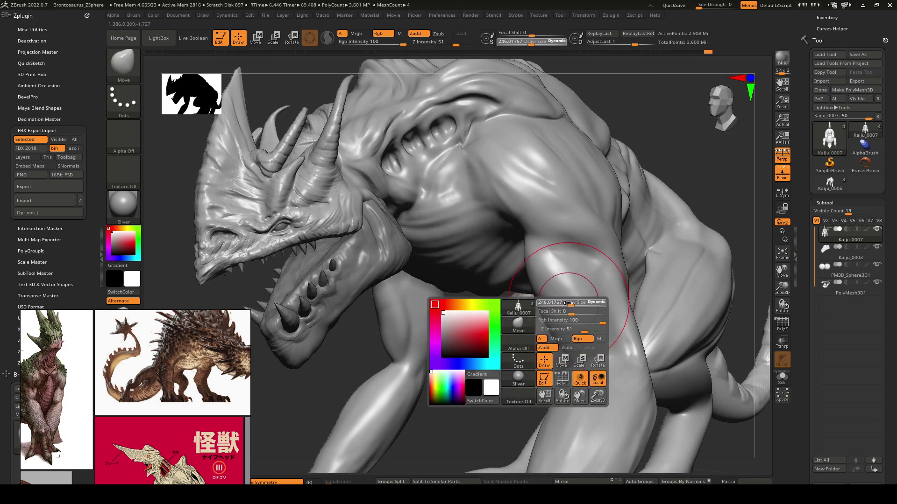
drag(572, 302, 563, 303)
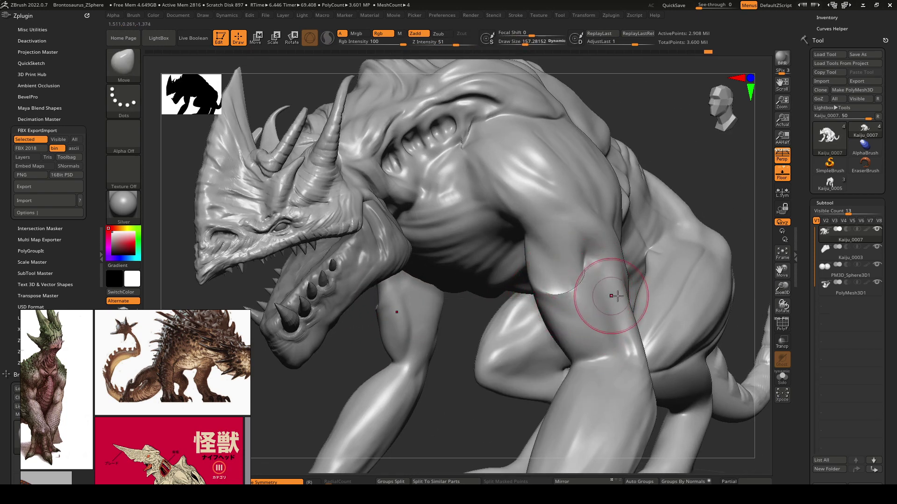
key(b)
key(c)
key(b)
right_drag(588, 266, 602, 288)
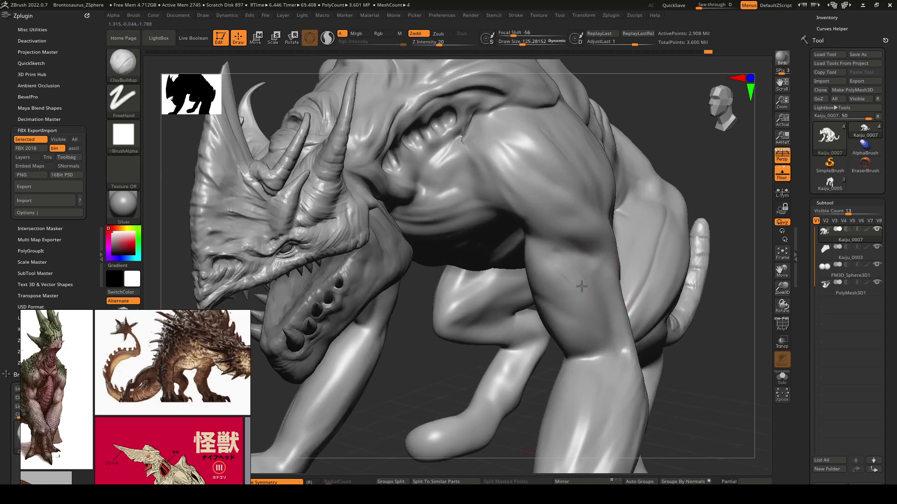
mouse_move(553, 254)
right_down()
mouse_move(570, 273)
mouse_move(517, 281)
right_up()
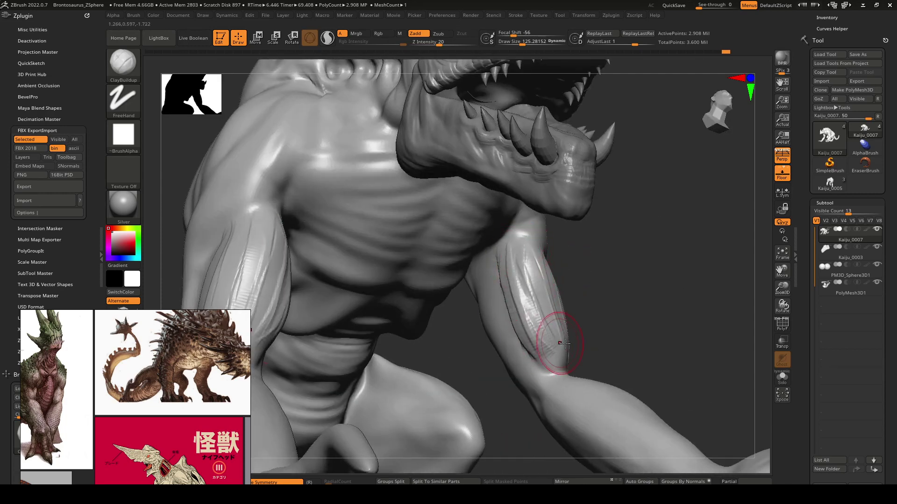
mouse_move(556, 330)
right_down()
mouse_move(537, 286)
mouse_move(568, 318)
right_up()
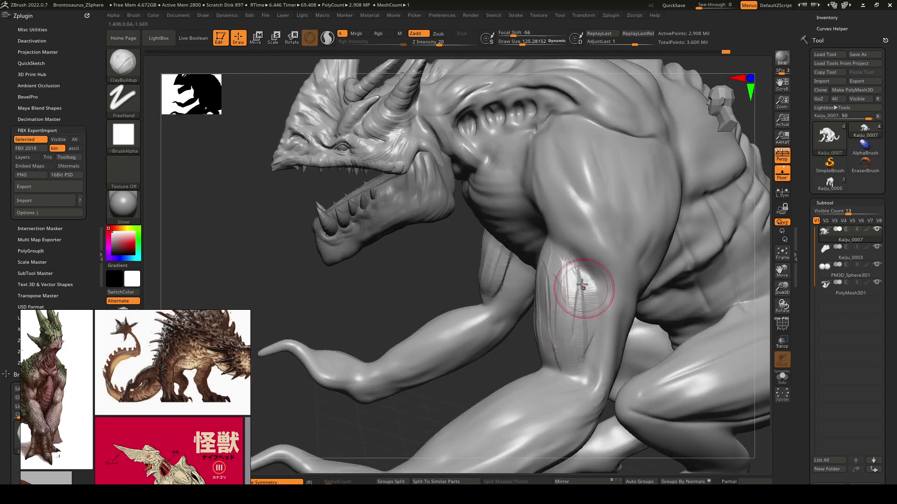
- Build up lengthwise muscle on the outer upper arm with ClayBuildup and smooth the strokes
drag(582, 284, 580, 360)
shift+drag(584, 304, 562, 263)
right_drag(553, 290, 559, 315)
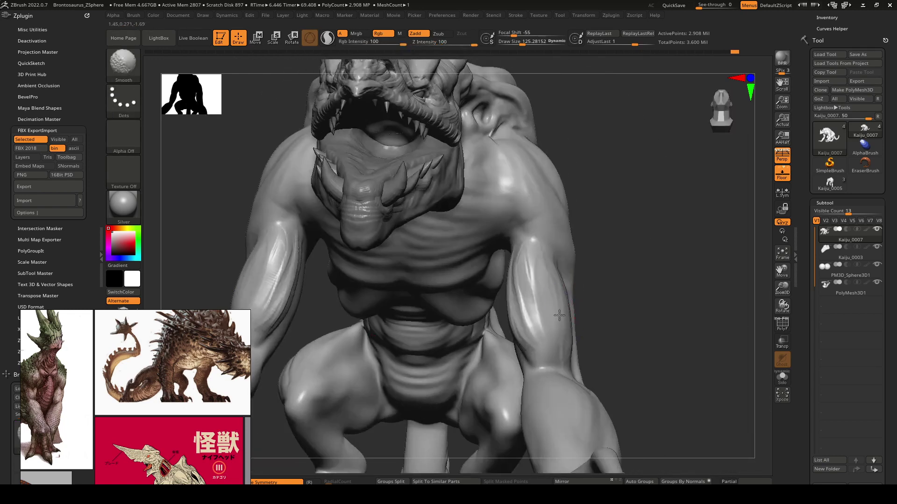
mouse_move(548, 261)
right_down()
mouse_move(525, 236)
mouse_move(567, 310)
mouse_move(572, 304)
right_up()
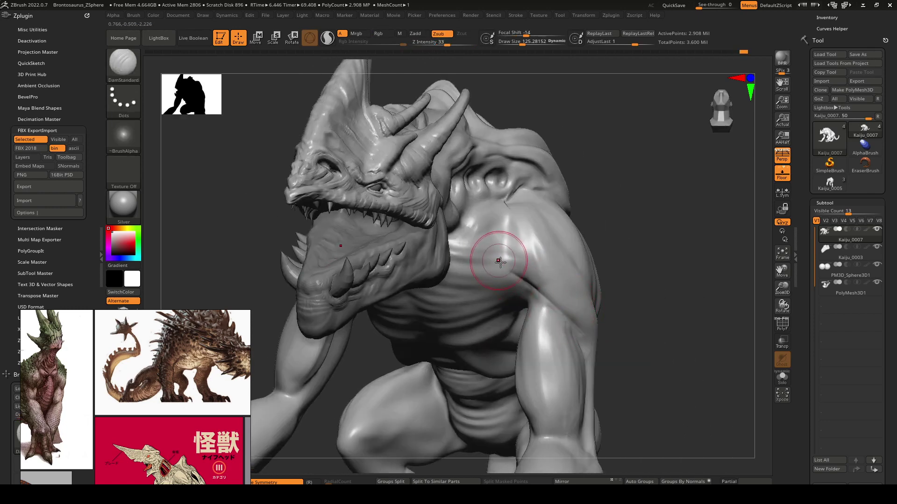
- Sculpt muscle strands between the gill openings and the front shoulder with ClayBuildup at draw size about 109, using DamStandard for creases
mouse_move(471, 242)
right_down()
mouse_move(485, 248)
mouse_move(512, 239)
right_up()
key(b)
key(c)
key(b)
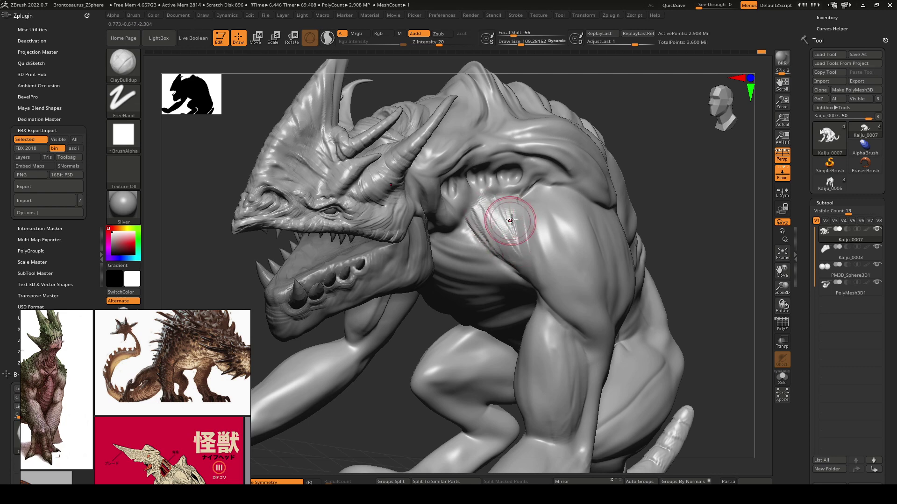
key(b)
key(d)
key(s)
key(b)
key(c)
key(b)
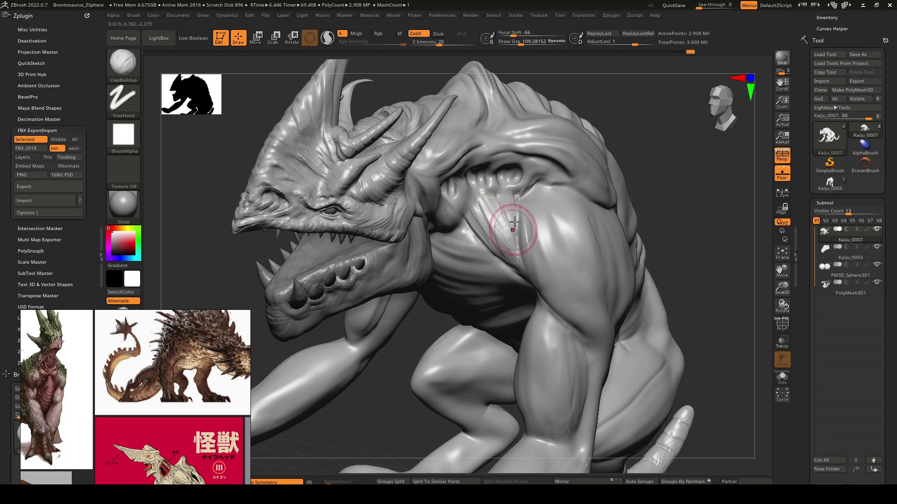
- Build up fanned muscle strands across the chest toward the armpit with ClayBuildup at draw size about 109
mouse_move(515, 222)
shift+right_down()
mouse_move(508, 253)
mouse_move(486, 257)
mouse_move(467, 276)
mouse_move(495, 248)
mouse_move(473, 239)
mouse_move(472, 275)
mouse_move(420, 187)
mouse_move(472, 248)
mouse_move(475, 236)
shift+right_up()
drag(414, 191, 490, 184)
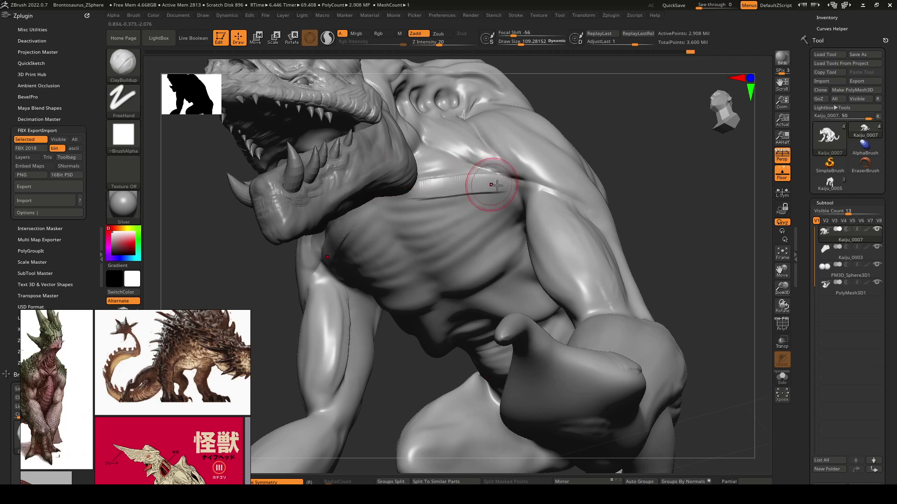
right_drag(486, 252, 510, 191)
drag(415, 210, 499, 204)
mouse_move(406, 226)
mouse_down()
mouse_move(507, 204)
mouse_move(488, 234)
mouse_move(514, 206)
mouse_up()
drag(465, 233, 482, 234)
drag(411, 256, 503, 223)
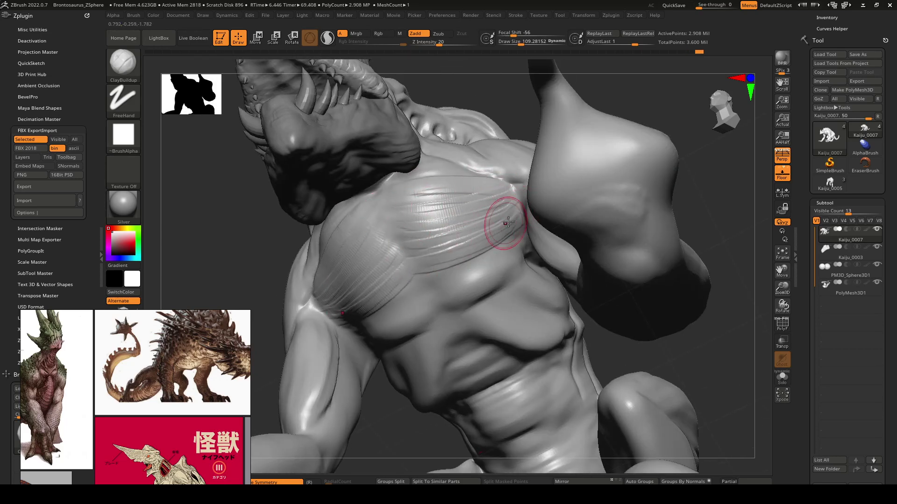
drag(390, 200, 495, 187)
mouse_move(438, 174)
right_down()
mouse_move(442, 182)
mouse_move(411, 197)
mouse_move(412, 181)
right_up()
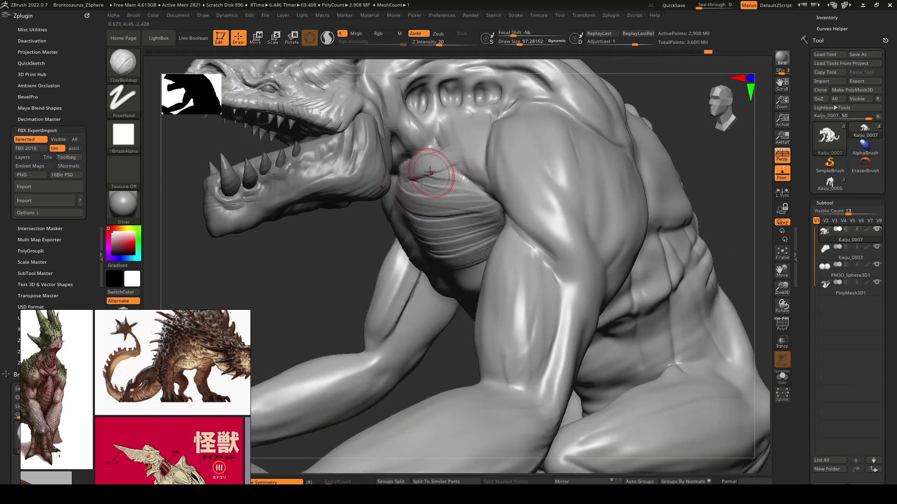
- Build up and smooth the muscle below the gill openings and behind the jaw with ClayBuildup at draw size about 97
mouse_move(430, 173)
right_down()
mouse_move(370, 194)
mouse_move(398, 189)
right_up()
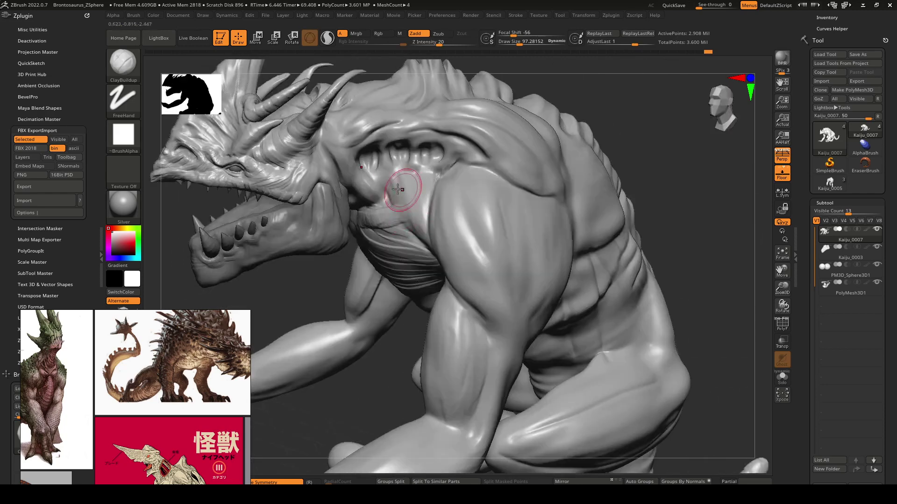
key(shift)
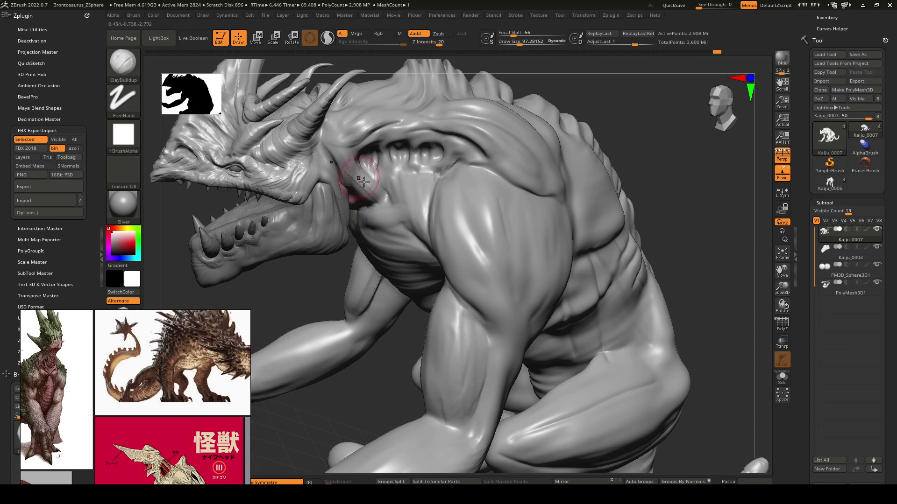
drag(358, 192, 359, 181)
mouse_move(358, 177)
mouse_down()
mouse_move(344, 157)
mouse_move(351, 140)
mouse_up()
- Build up the rib ridge along the flank behind the arm with ClayBuildup at draw size about 163
mouse_move(400, 196)
ctrl+right_down()
mouse_move(402, 210)
mouse_move(492, 230)
mouse_move(552, 184)
mouse_move(596, 195)
mouse_move(537, 220)
mouse_move(578, 230)
mouse_move(560, 205)
mouse_move(527, 230)
mouse_move(586, 217)
mouse_move(566, 205)
mouse_move(538, 248)
mouse_move(521, 256)
ctrl+right_up()
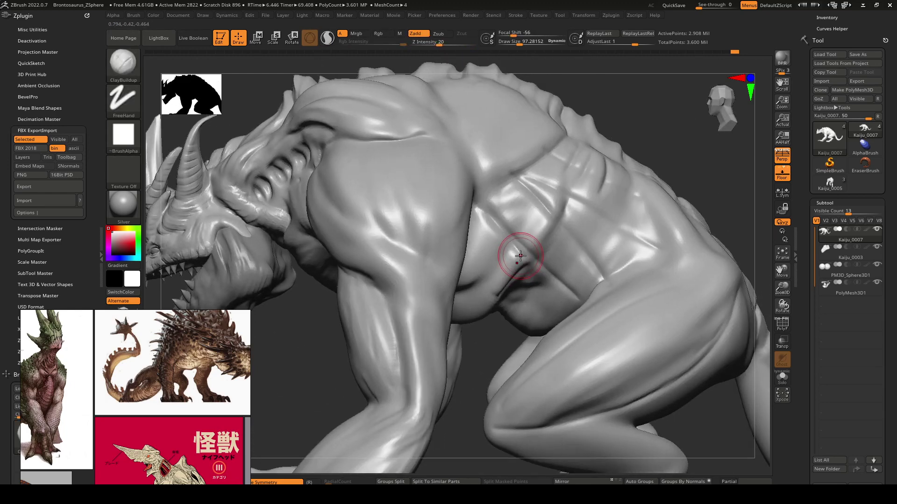
mouse_move(520, 256)
mouse_down()
mouse_move(520, 246)
mouse_move(526, 273)
mouse_up()
key(space)
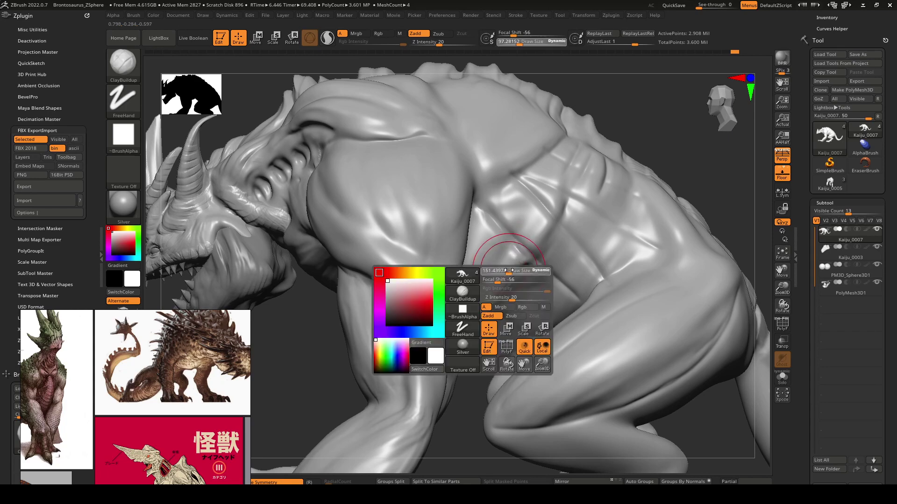
right_drag(526, 276, 520, 247)
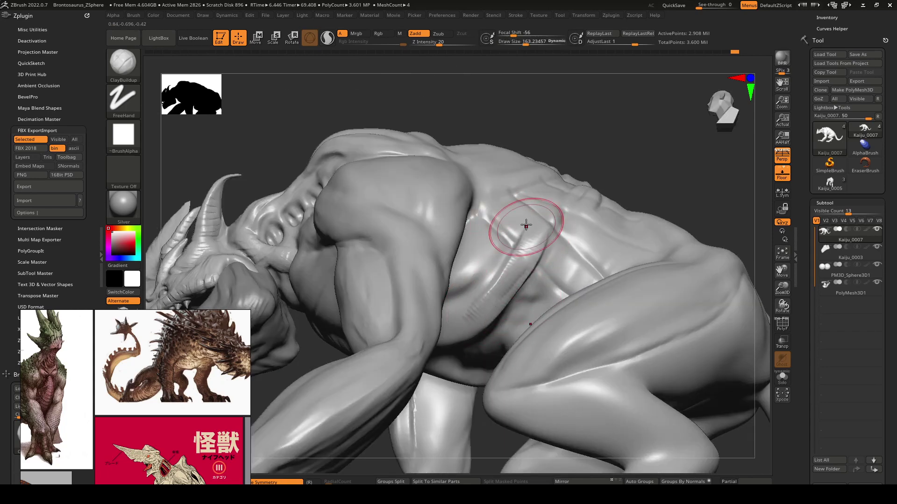
- Add ClayBuildup strands across the lower rib cage and flank, and smooth them into the chest
mouse_move(466, 327)
right_down()
mouse_move(505, 214)
mouse_move(496, 274)
right_up()
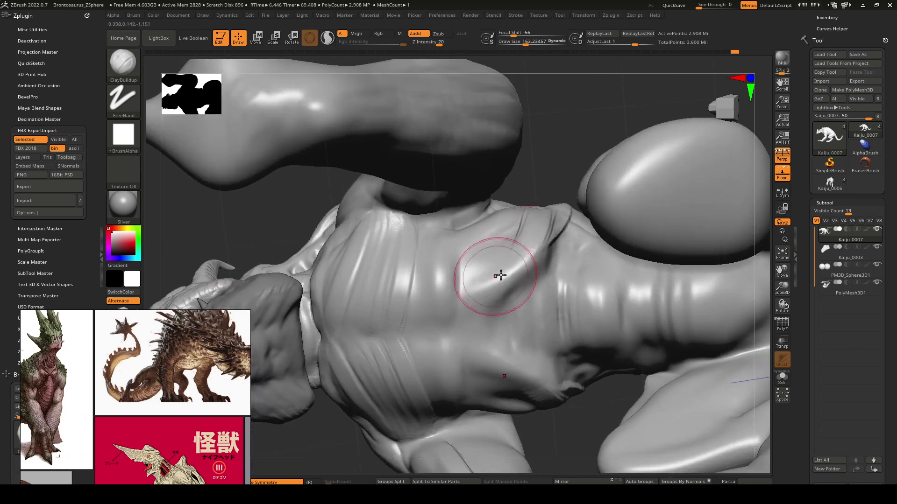
mouse_move(517, 250)
mouse_down()
mouse_move(496, 261)
mouse_move(477, 346)
mouse_move(460, 351)
mouse_move(416, 292)
mouse_move(424, 256)
mouse_move(421, 294)
mouse_up()
right_drag(469, 245, 490, 214)
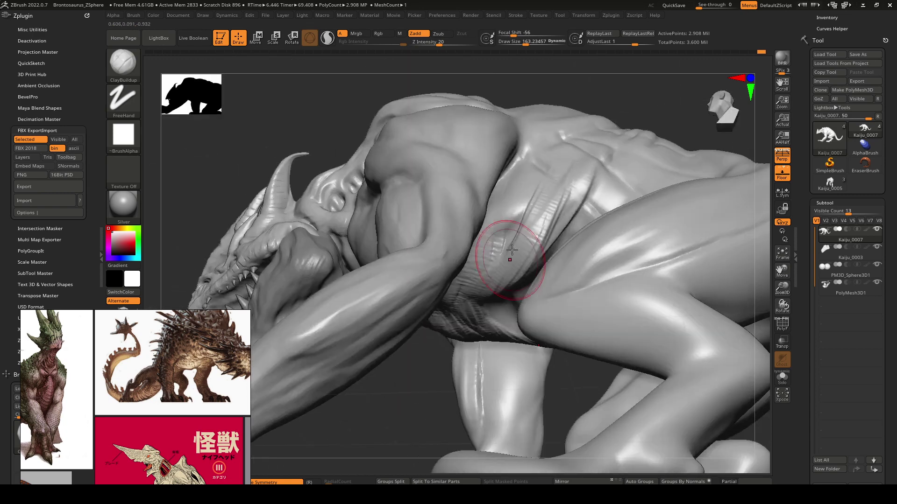
right_drag(592, 177, 587, 161)
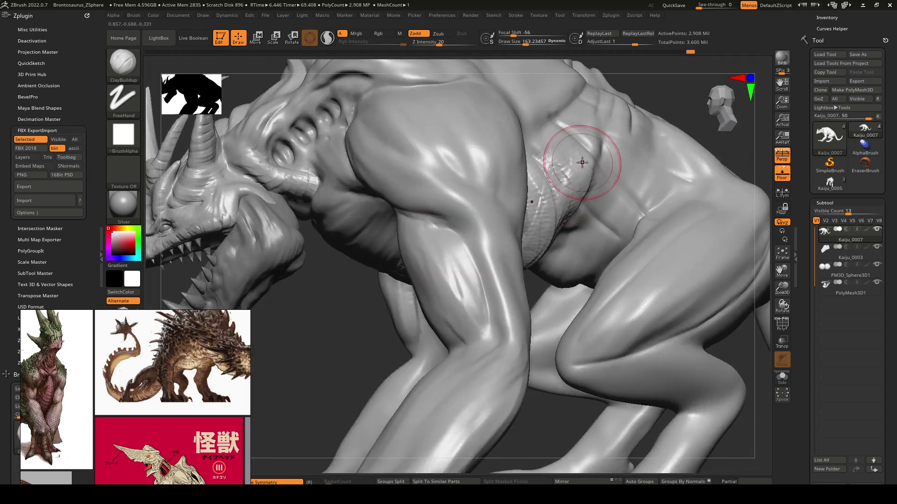
right_drag(568, 200, 496, 244)
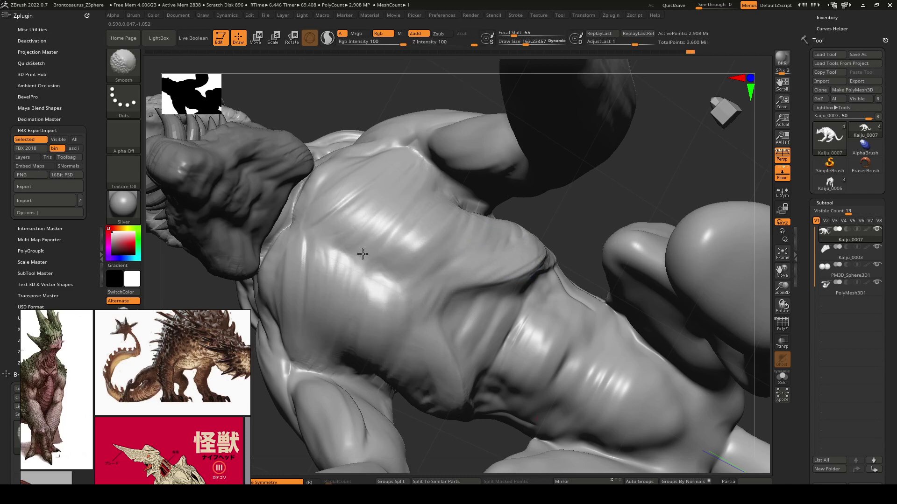
- Build up the upper belly and the crosswise abdominal folds with ClayBuildup at draw size about 163, and smooth them
mouse_move(524, 300)
right_down()
mouse_move(516, 304)
mouse_move(520, 152)
mouse_move(392, 204)
right_up()
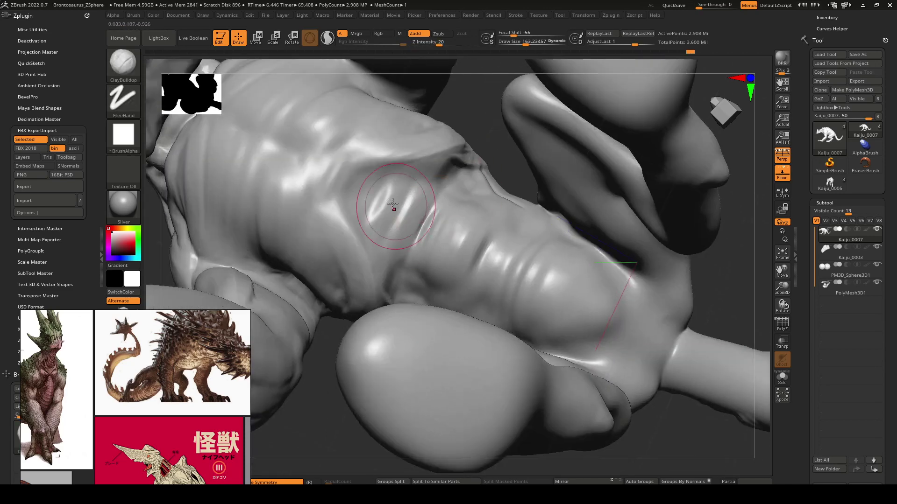
mouse_move(392, 205)
mouse_down()
mouse_move(376, 174)
mouse_move(400, 200)
mouse_move(486, 239)
mouse_up()
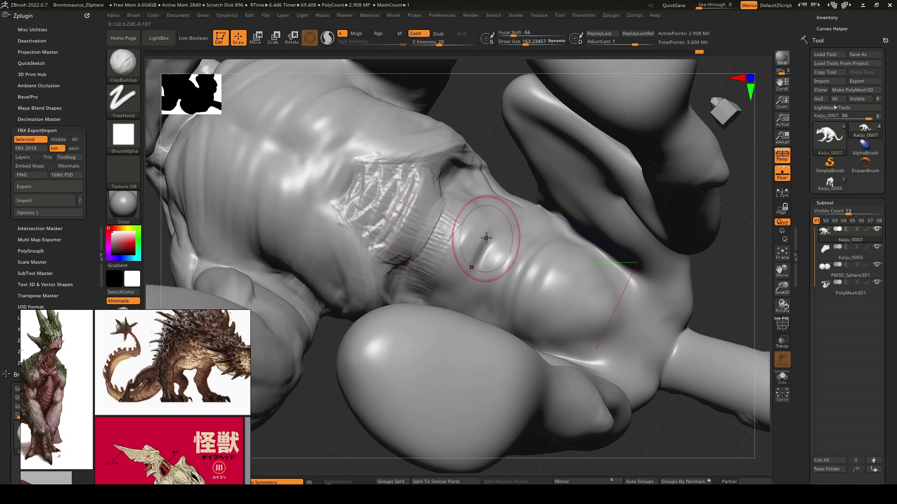
right_drag(486, 238, 462, 226)
mouse_move(462, 205)
mouse_down()
mouse_move(428, 267)
mouse_move(472, 266)
mouse_move(505, 298)
mouse_move(560, 317)
mouse_up()
mouse_move(579, 280)
shift+mouse_down()
mouse_move(542, 275)
mouse_move(406, 198)
mouse_move(448, 192)
shift+mouse_up()
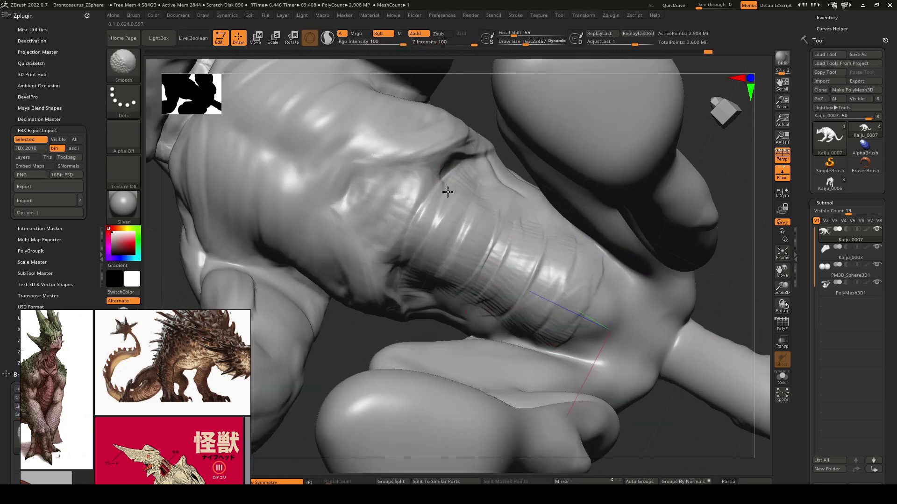
- Build up diagonal muscle strands on the buttock and rear thigh with ClayBuildup at draw size about 163, and smooth them
mouse_move(486, 148)
right_down()
mouse_move(480, 250)
mouse_move(460, 190)
mouse_move(490, 164)
mouse_move(540, 202)
mouse_move(519, 213)
mouse_move(505, 202)
right_up()
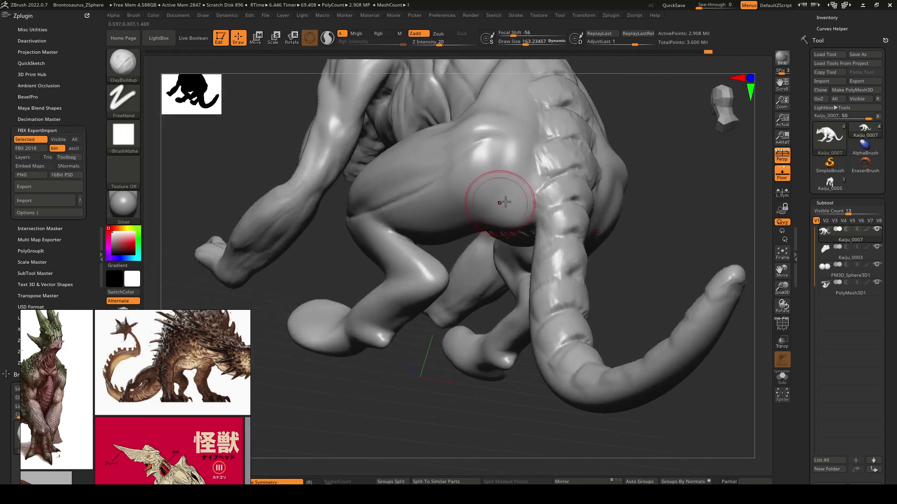
drag(458, 213, 450, 224)
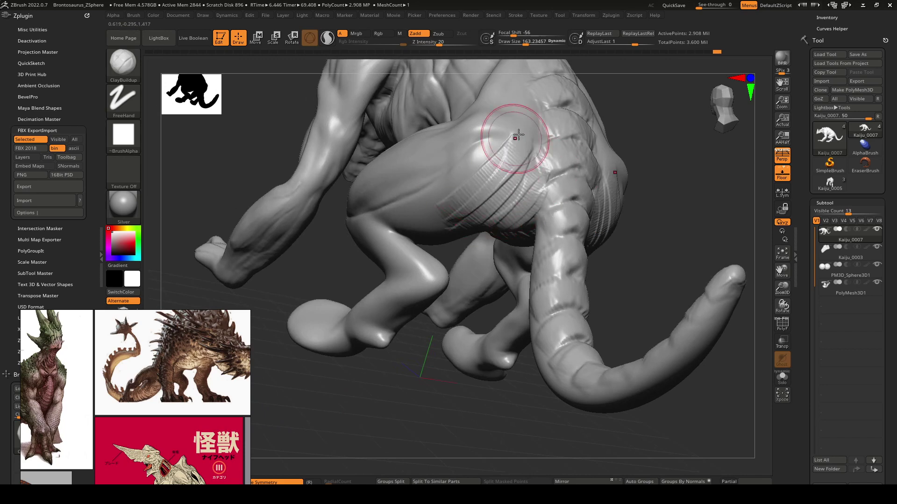
drag(517, 136, 451, 201)
drag(540, 136, 487, 221)
key(shift)
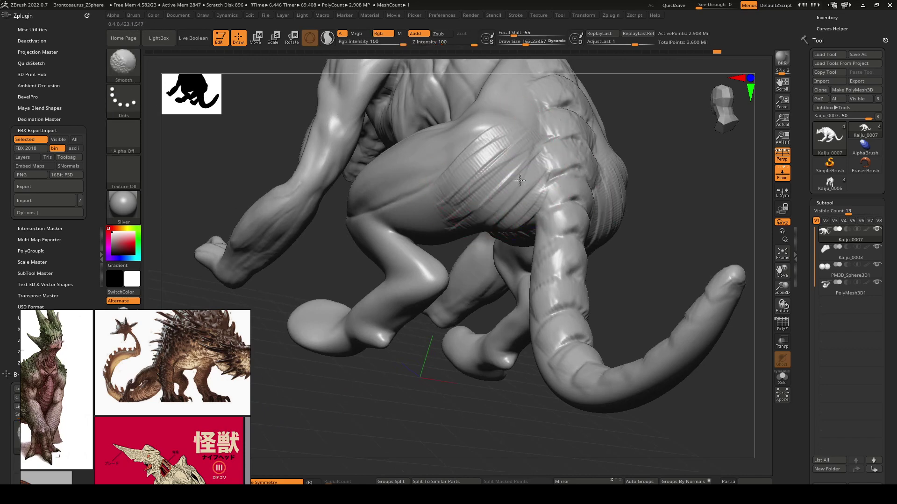
- Add long ClayBuildup muscle strands running from the lower back over the hip onto the upper thigh
mouse_move(486, 147)
right_down()
mouse_move(536, 193)
mouse_move(525, 171)
right_up()
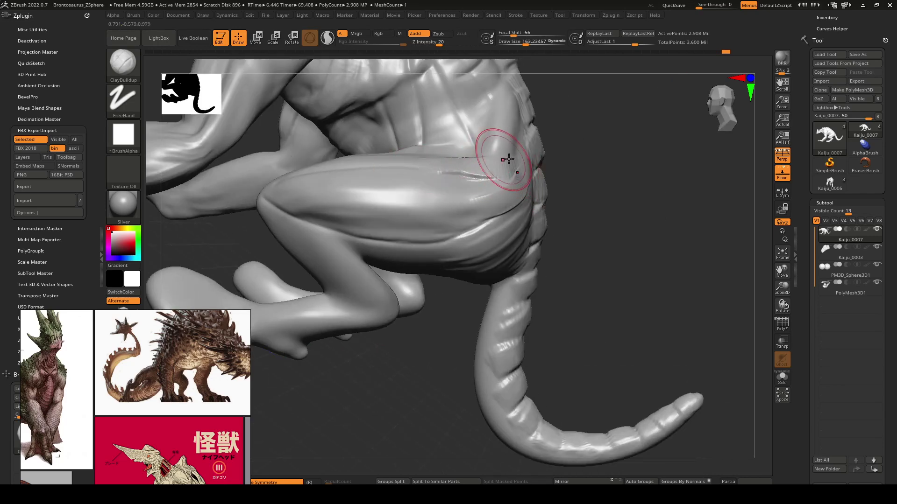
right_drag(479, 143, 485, 130)
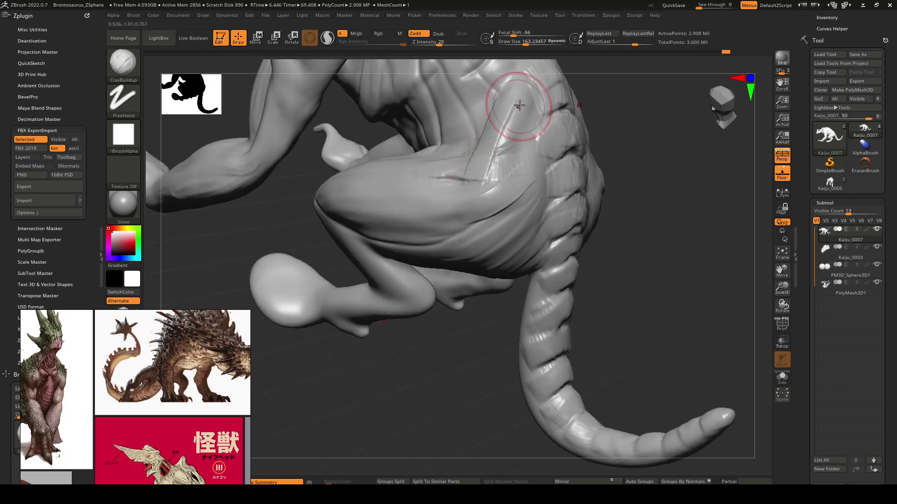
drag(494, 132, 485, 187)
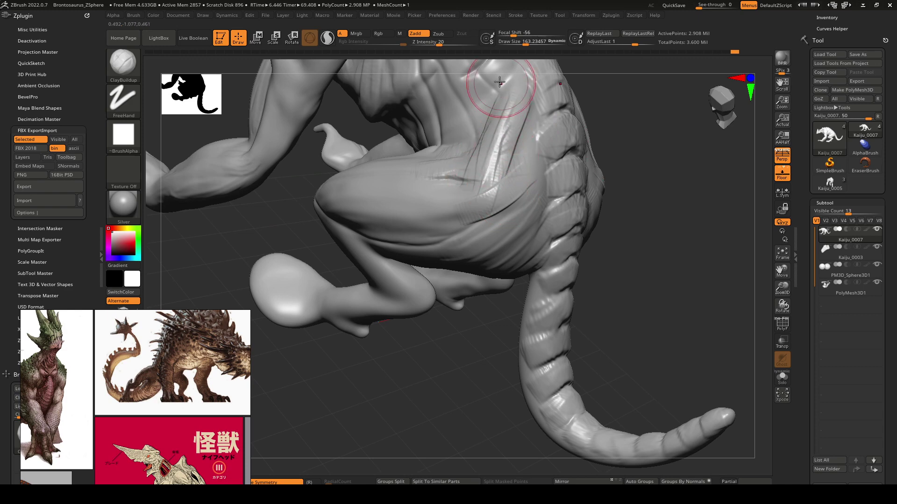
drag(499, 101, 483, 193)
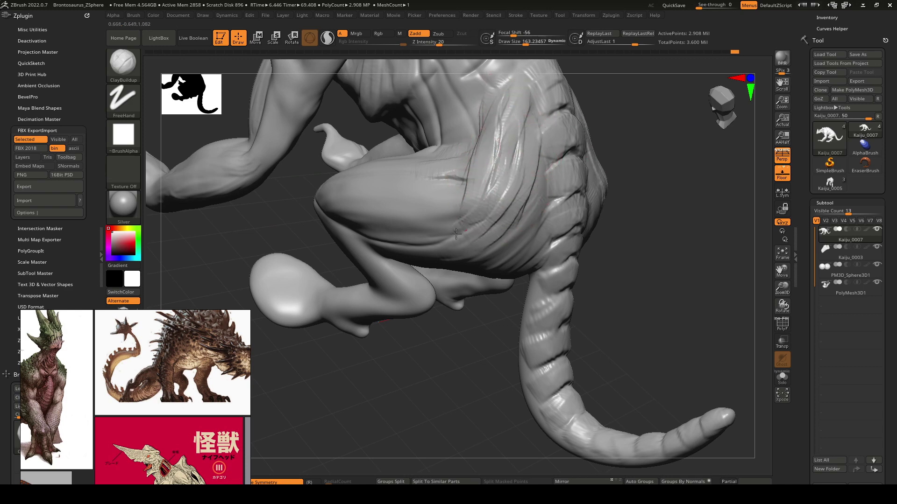
- Carve separating creases between the hip and rear thigh muscles with DamStandard at draw size about 163
mouse_move(466, 212)
right_down()
mouse_move(487, 228)
mouse_move(470, 261)
right_up()
key(b)
key(d)
key(s)
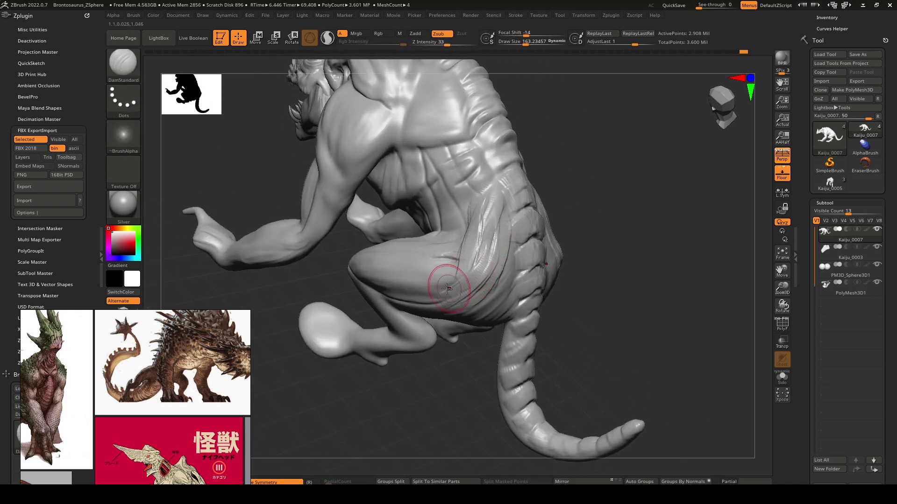
mouse_move(482, 267)
mouse_down()
mouse_move(510, 231)
mouse_move(461, 283)
mouse_move(478, 265)
mouse_up()
drag(442, 289, 447, 284)
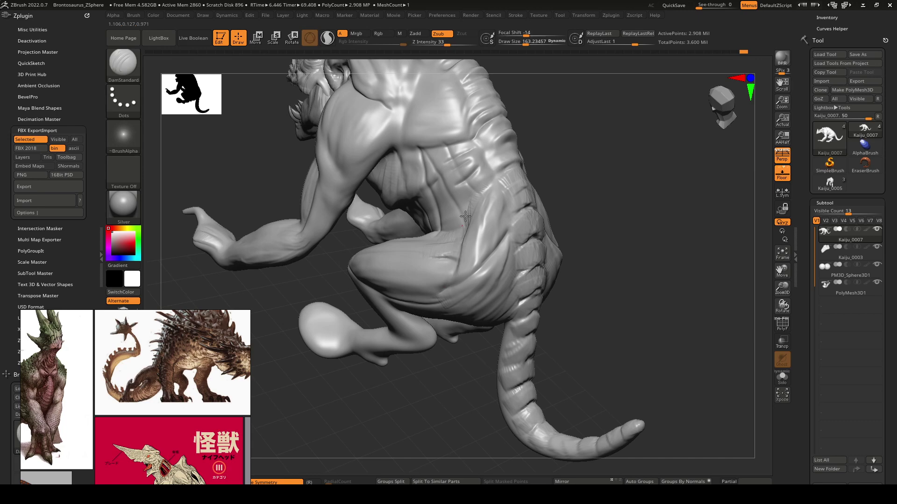
- Strengthen the hip strand and outer thigh muscles with ClayBuildup at draw size about 163, and smooth the hip
key(b)
key(c)
key(b)
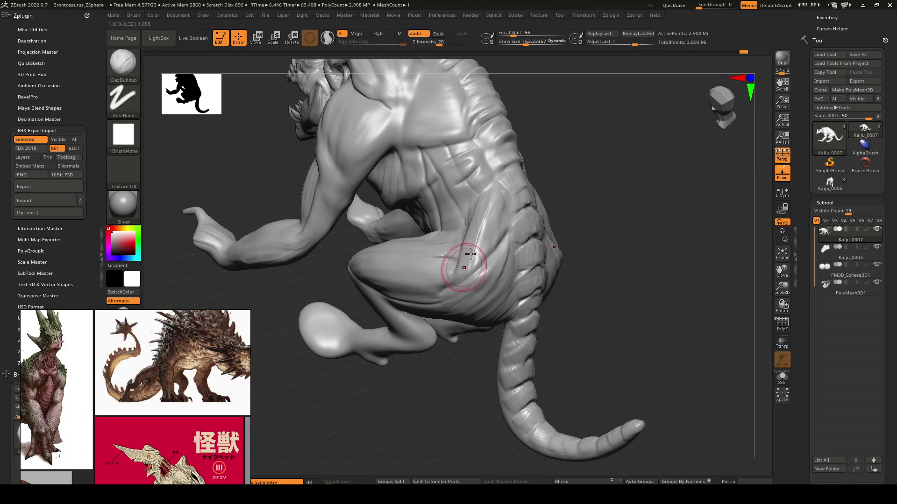
mouse_move(485, 209)
mouse_down()
mouse_move(461, 272)
mouse_move(477, 269)
mouse_up()
right_drag(437, 242, 462, 250)
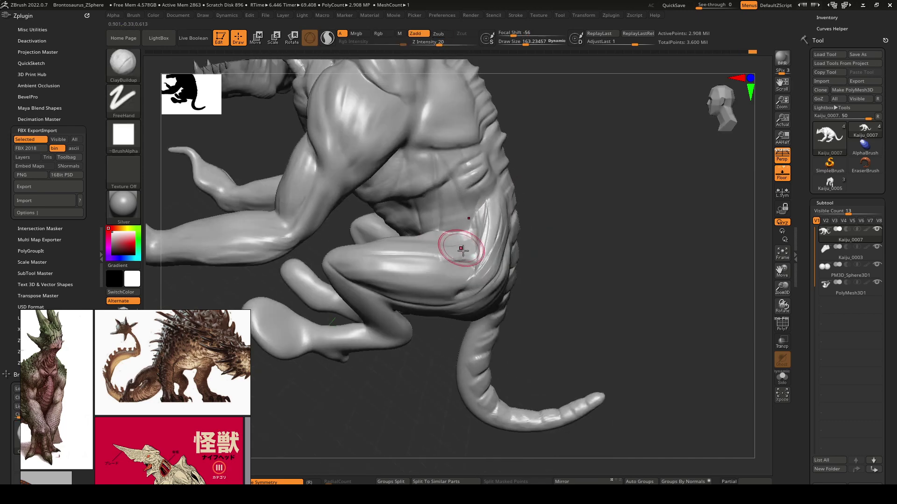
mouse_move(463, 250)
mouse_down()
mouse_move(473, 206)
mouse_move(414, 260)
mouse_move(463, 256)
mouse_move(392, 279)
mouse_move(449, 243)
mouse_move(388, 248)
mouse_move(444, 266)
mouse_move(395, 280)
mouse_move(377, 261)
mouse_move(416, 257)
mouse_up()
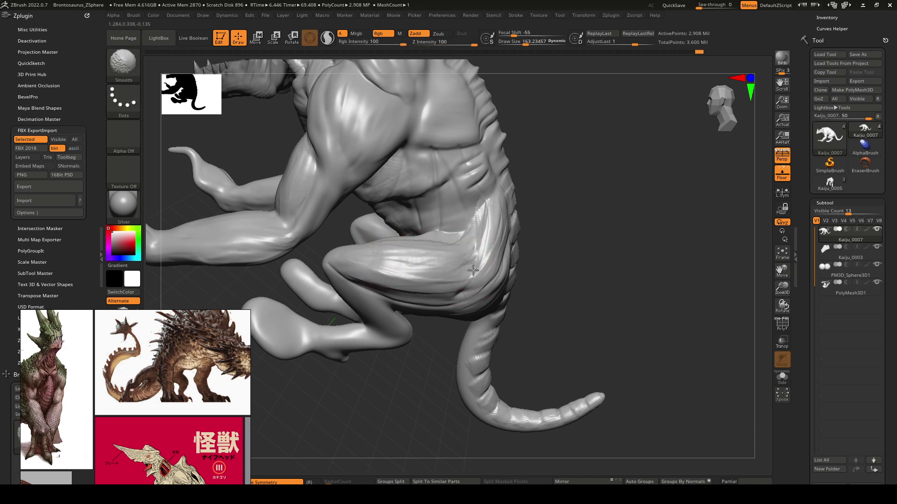
shift+drag(486, 220, 489, 234)
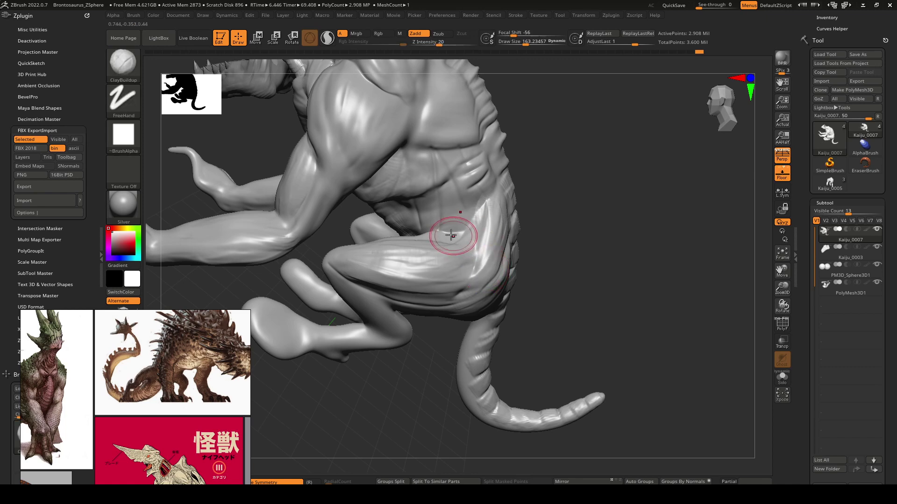
- Build up the rear flank between the rib cage and hip with ClayBuildup strokes, and smooth them into the back
mouse_move(436, 226)
right_down()
mouse_move(450, 224)
mouse_move(444, 215)
right_up()
mouse_move(414, 223)
mouse_down()
mouse_move(452, 210)
mouse_move(399, 217)
mouse_move(447, 196)
mouse_move(462, 207)
mouse_move(457, 168)
mouse_move(464, 152)
mouse_move(474, 171)
mouse_up()
mouse_move(474, 171)
right_down()
mouse_move(449, 186)
mouse_move(440, 238)
right_up()
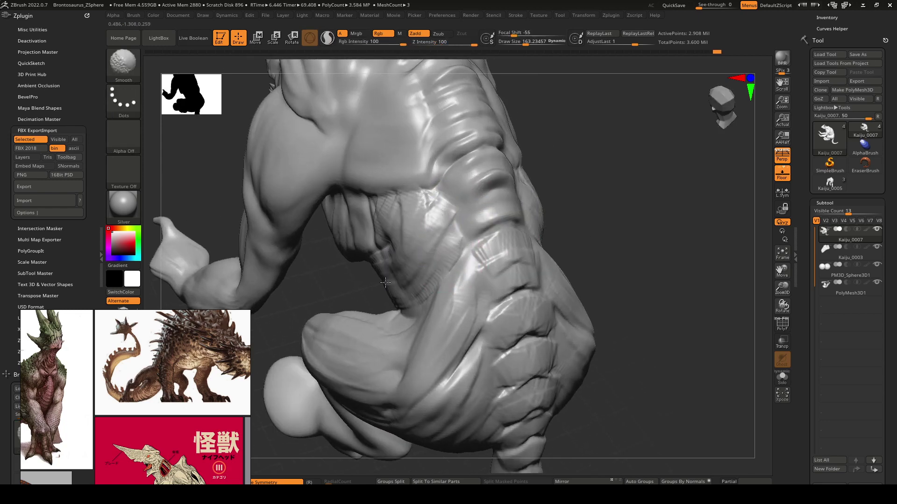
mouse_move(421, 207)
shift+mouse_down()
mouse_move(501, 205)
mouse_move(514, 228)
mouse_move(490, 221)
mouse_move(511, 212)
mouse_move(454, 232)
shift+mouse_up()
- Build up the spine segments along the lower and middle back with ClayBuildup at draw size about 119, and smooth the area
drag(469, 174, 475, 192)
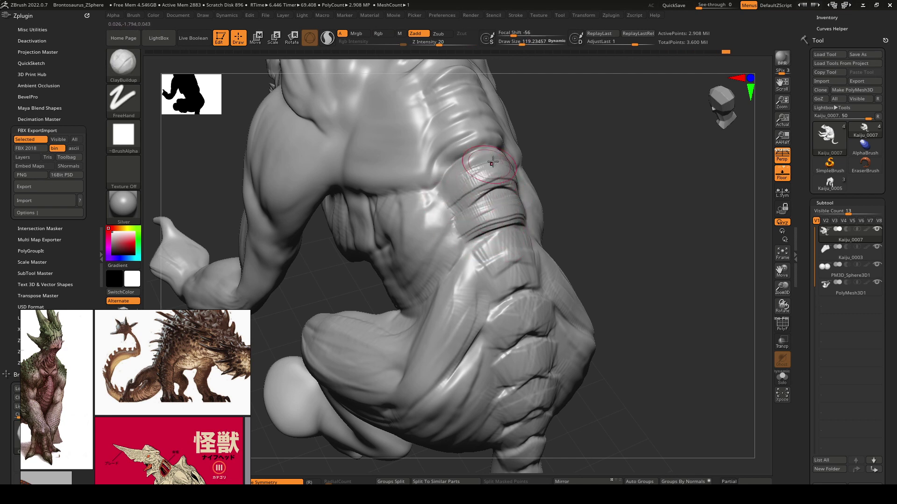
mouse_move(485, 144)
right_down()
mouse_move(441, 229)
mouse_move(449, 233)
right_up()
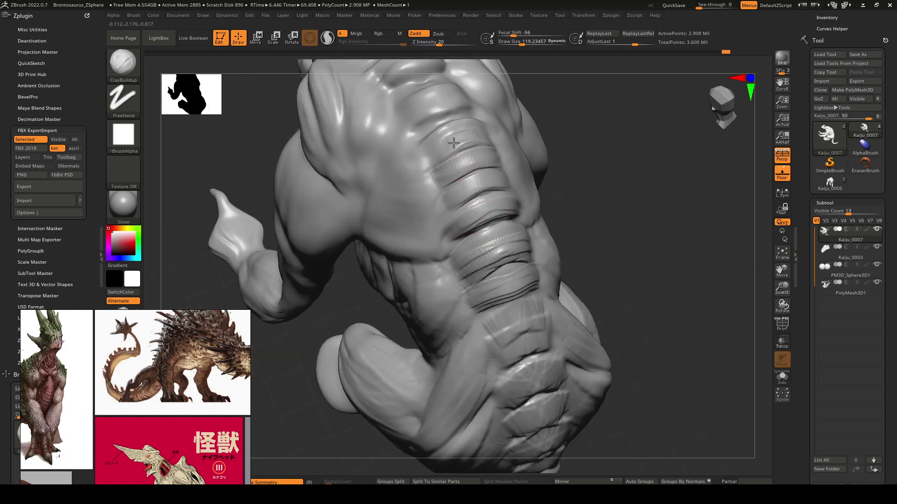
mouse_move(464, 144)
right_down()
mouse_move(488, 206)
mouse_move(509, 216)
right_up()
mouse_move(509, 217)
mouse_down()
mouse_move(467, 183)
mouse_move(427, 173)
mouse_move(432, 140)
mouse_up()
mouse_move(411, 135)
right_down()
mouse_move(436, 206)
mouse_move(473, 210)
right_up()
key(space)
mouse_move(484, 237)
mouse_down()
mouse_move(496, 237)
mouse_move(507, 274)
mouse_up()
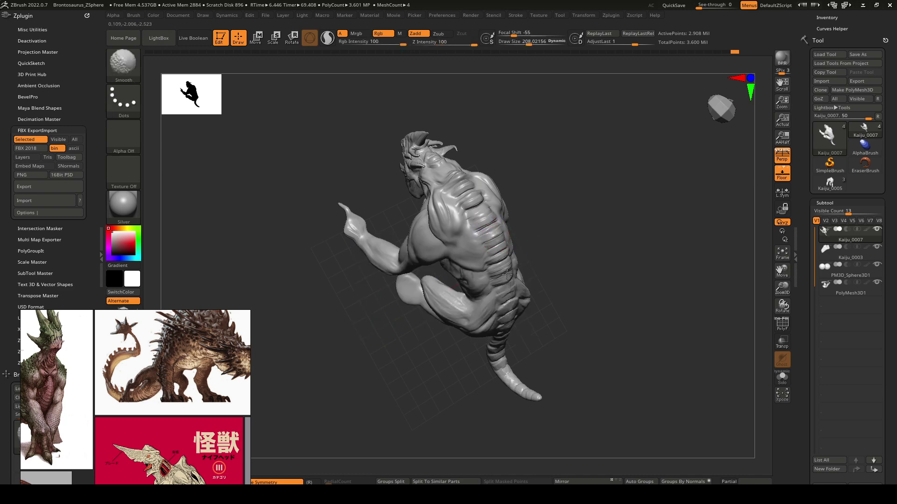
- Sculpt muscle strands down the forearm from the elbow with ClayBuildup at draw size about 120, and smooth them
mouse_move(499, 304)
right_down()
mouse_move(523, 238)
mouse_move(549, 240)
right_up()
ctrl+right_drag(549, 240, 471, 283)
alt+right_drag(472, 282, 529, 273)
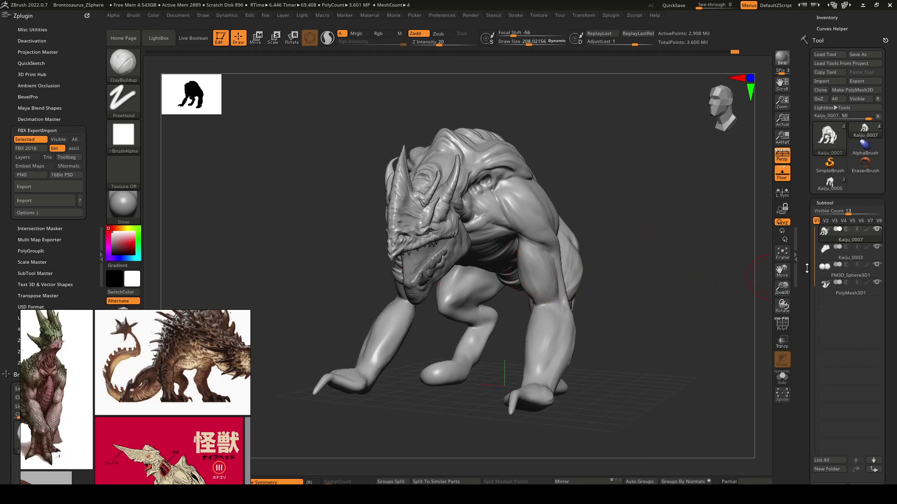
mouse_move(807, 268)
mouse_down()
mouse_move(806, 284)
mouse_move(811, 254)
mouse_up()
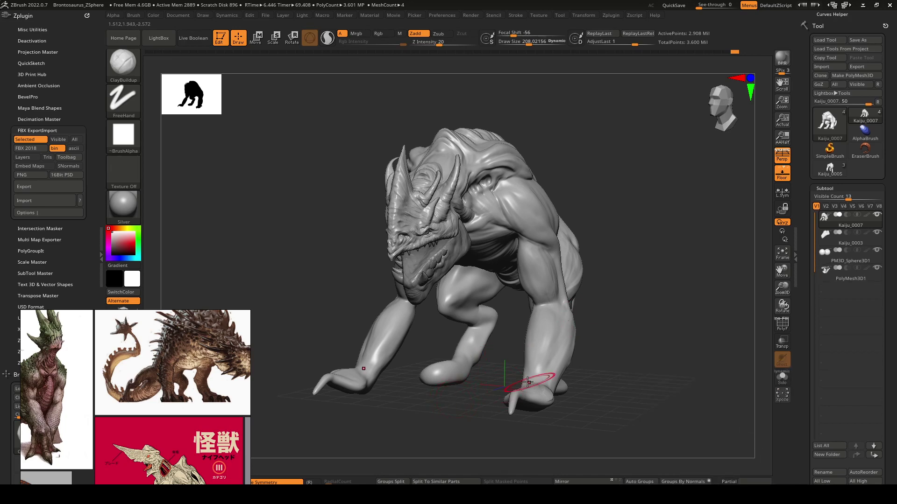
right_drag(531, 365, 538, 326)
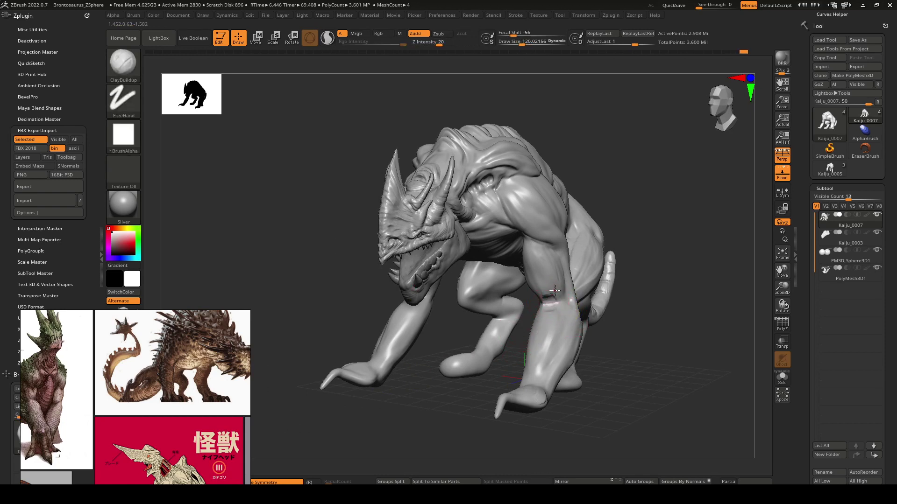
right_drag(559, 307, 538, 299)
drag(541, 318, 532, 301)
right_drag(533, 302, 556, 306)
drag(530, 314, 558, 337)
right_drag(559, 337, 540, 306)
drag(540, 305, 567, 336)
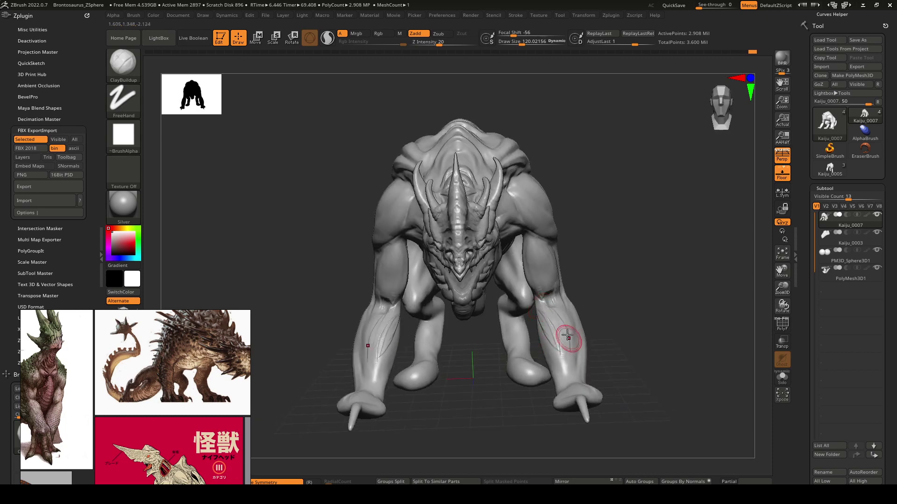
right_drag(567, 324, 554, 307)
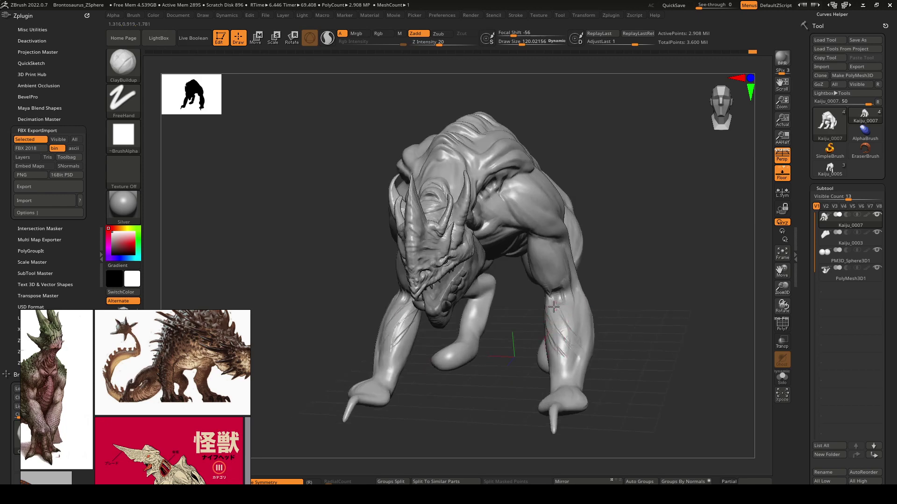
shift+drag(553, 321, 577, 327)
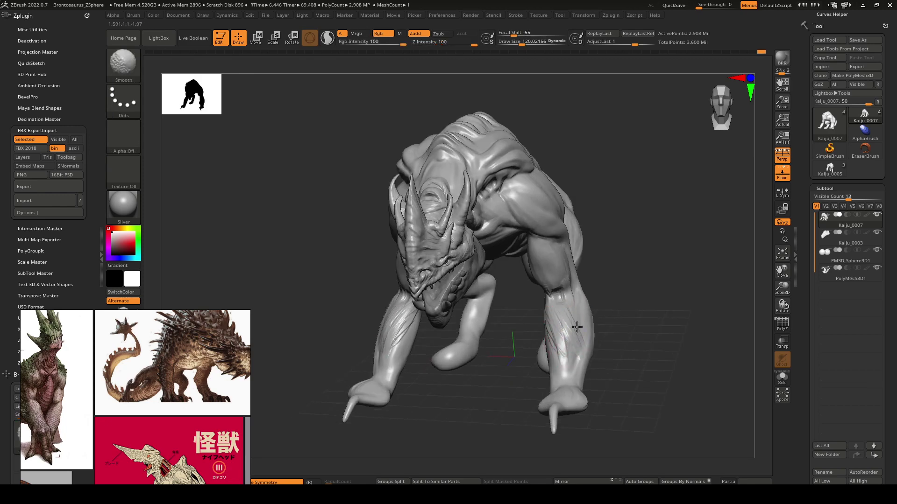
- Build up the elbow crease, biceps and inner upper arm with ClayBuildup strokes at draw size about 120
right_drag(551, 289, 557, 290)
mouse_move(554, 284)
mouse_down()
mouse_move(537, 241)
mouse_move(541, 254)
mouse_up()
right_drag(566, 241, 509, 247)
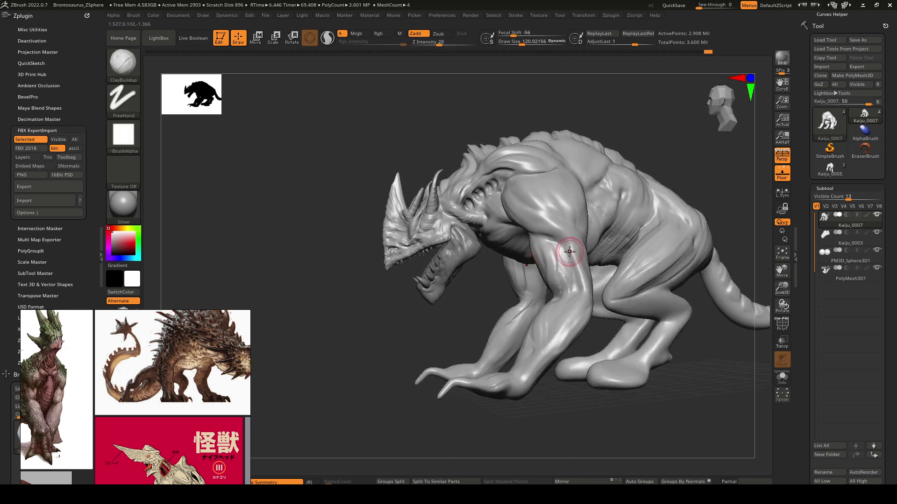
right_drag(566, 272, 602, 264)
ctrl+right_drag(544, 257, 572, 285)
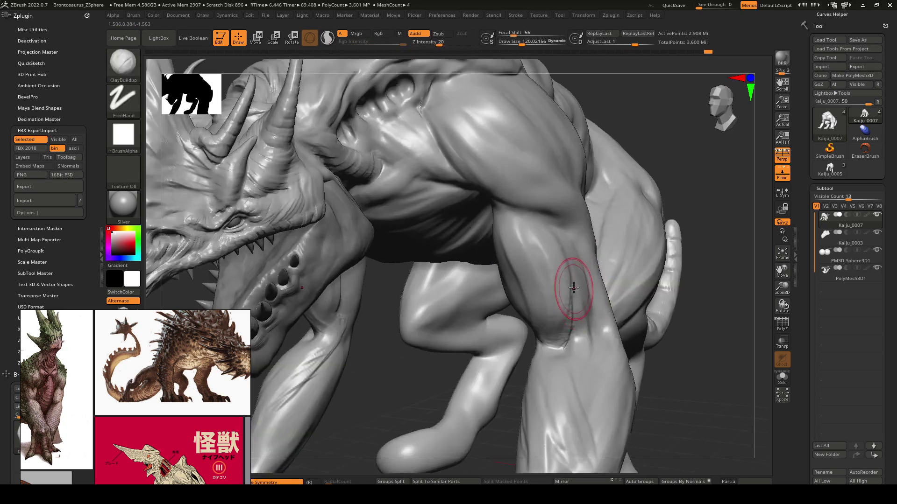
right_drag(539, 250, 557, 251)
mouse_move(503, 247)
mouse_down()
mouse_move(511, 306)
mouse_move(542, 299)
mouse_up()
right_drag(450, 250, 519, 239)
mouse_move(448, 273)
right_down()
mouse_move(512, 292)
mouse_move(512, 269)
mouse_move(510, 311)
right_up()
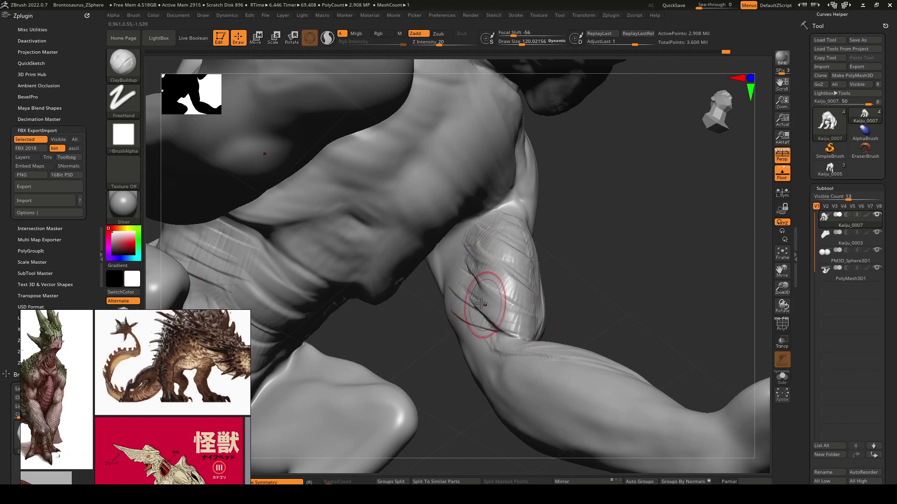
drag(481, 304, 511, 305)
- Smooth the sculpted strokes on the inner upper arm, biceps and inner elbow
mouse_move(506, 261)
right_down()
mouse_move(484, 219)
mouse_move(495, 216)
mouse_move(490, 200)
mouse_move(493, 208)
right_up()
shift+drag(498, 254, 502, 273)
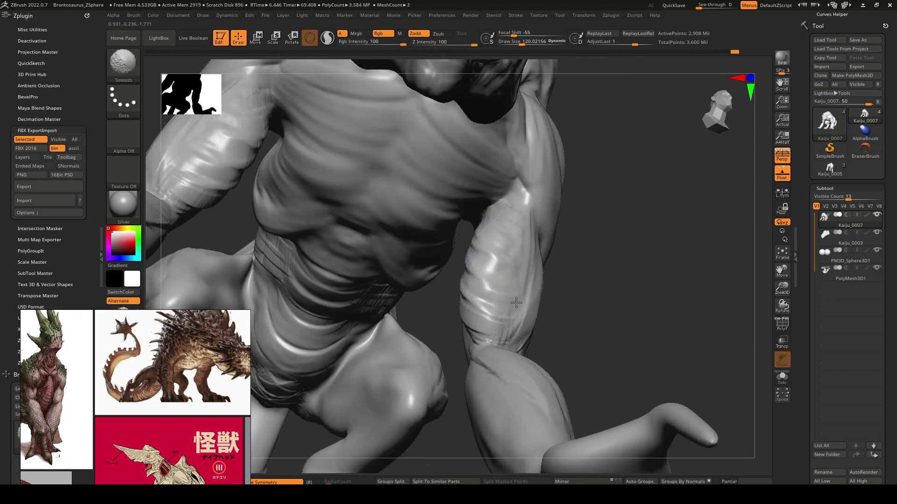
right_drag(486, 234, 515, 282)
shift+drag(481, 275, 461, 268)
right_drag(440, 263, 507, 177)
shift+drag(519, 312, 517, 322)
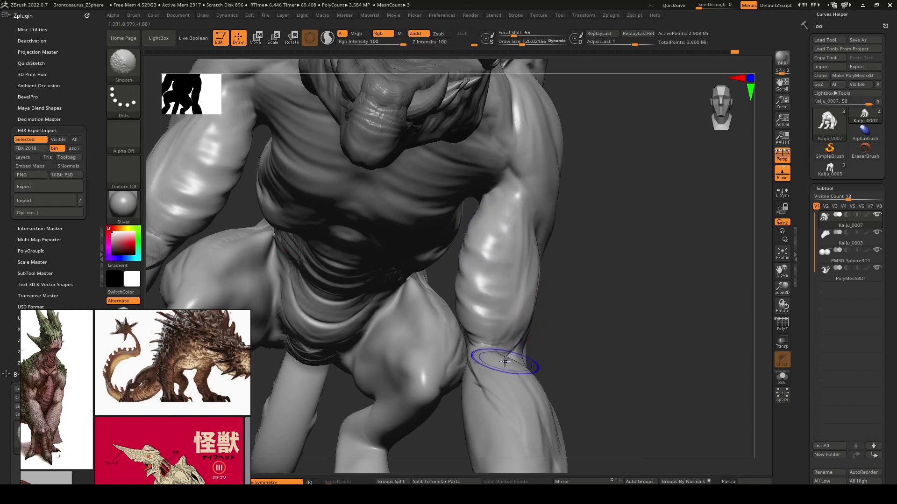
shift+drag(481, 378, 484, 367)
- Reshape the hind leg's thigh and hip mass with the Move brush at draw size about 614
mouse_move(484, 367)
right_down()
mouse_move(448, 341)
mouse_move(496, 307)
mouse_move(455, 320)
mouse_move(488, 317)
right_up()
mouse_move(488, 317)
ctrl+right_down()
mouse_move(474, 300)
mouse_move(456, 303)
ctrl+right_up()
key(space)
drag(472, 294, 493, 293)
key(b)
key(m)
key(v)
key(space)
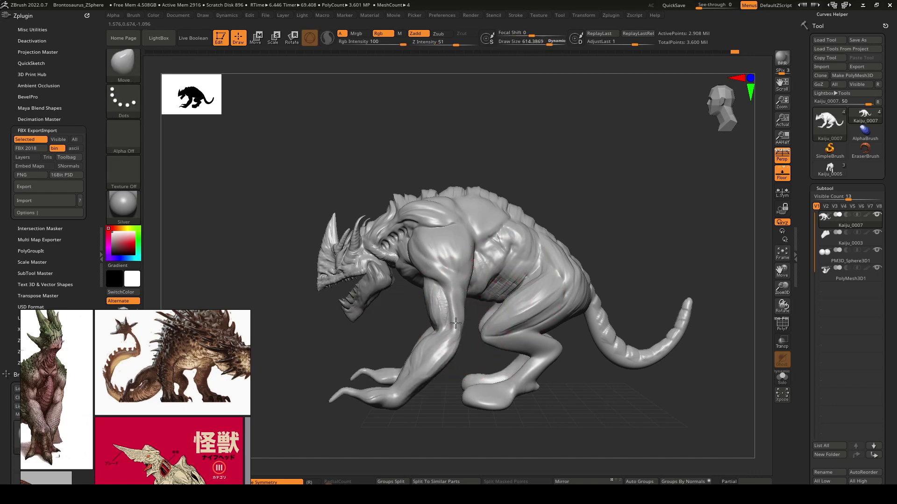
right_drag(507, 321, 522, 345)
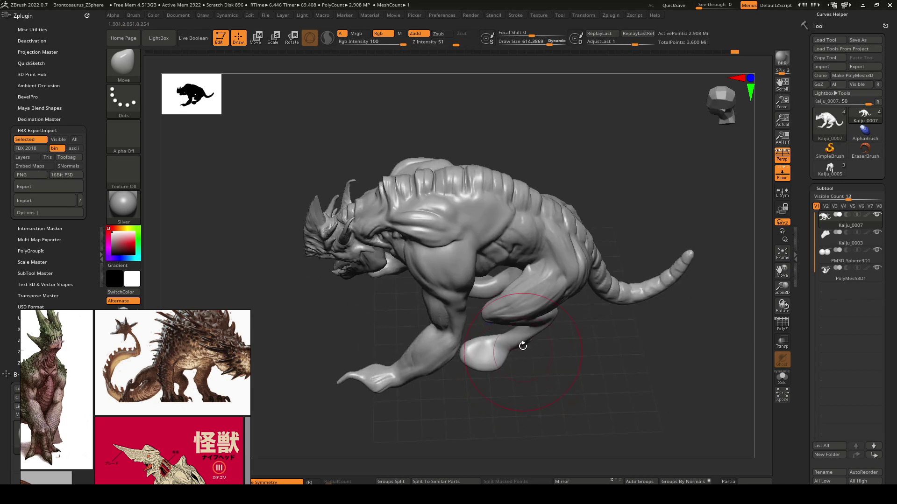
right_drag(504, 291, 504, 234)
right_drag(502, 293, 505, 293)
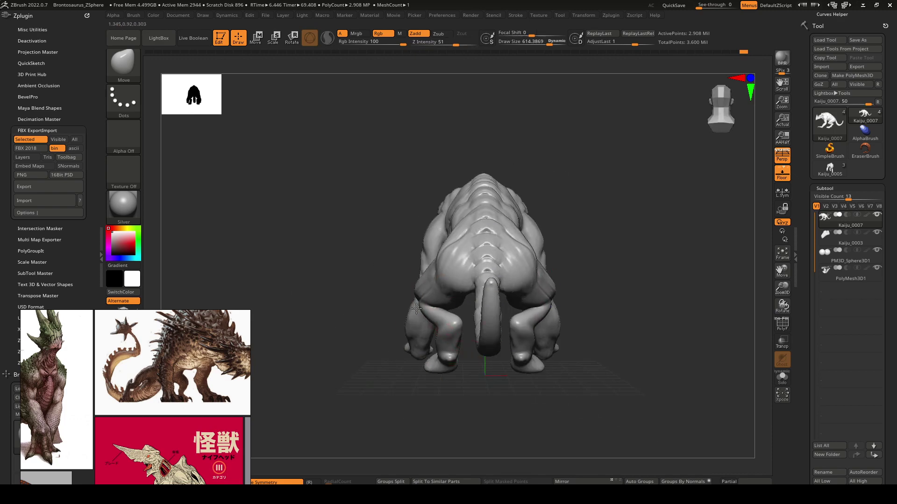
mouse_move(420, 306)
right_down()
mouse_move(476, 298)
mouse_move(434, 286)
right_up()
mouse_move(444, 251)
right_down()
mouse_move(448, 269)
mouse_move(435, 270)
mouse_move(537, 374)
mouse_move(495, 266)
right_up()
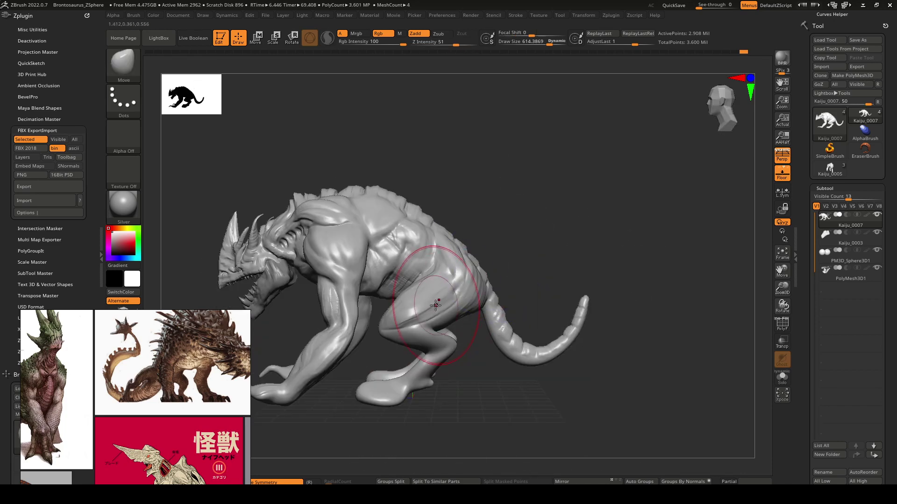
drag(442, 296, 474, 295)
- Pull the belly contour in front of the thigh downward with the Move brush at draw size about 956
key(space)
click(495, 293)
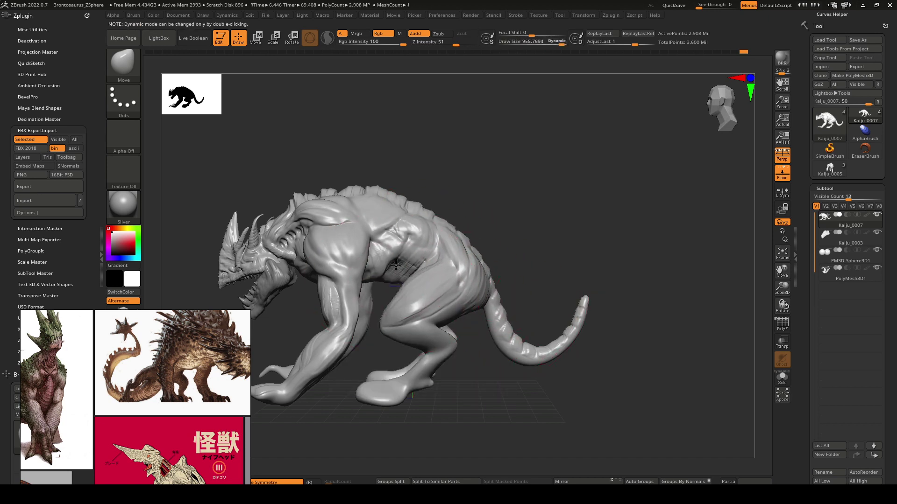
drag(399, 280, 394, 282)
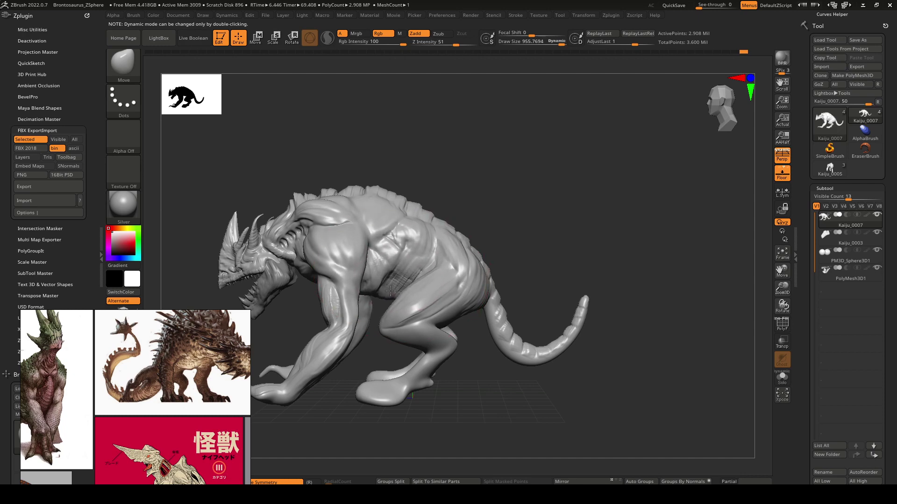
mouse_move(388, 295)
right_down()
mouse_move(428, 249)
mouse_move(423, 261)
right_up()
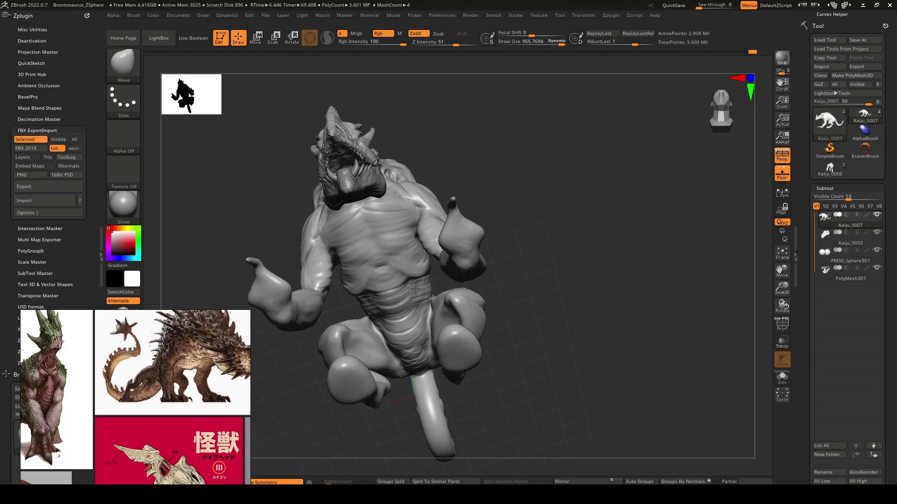
- Examine the creature's overall silhouette from the side and front while setting the Move brush's draw size to about 662
key(space)
drag(416, 296, 406, 295)
key(space)
right_drag(406, 296, 447, 265)
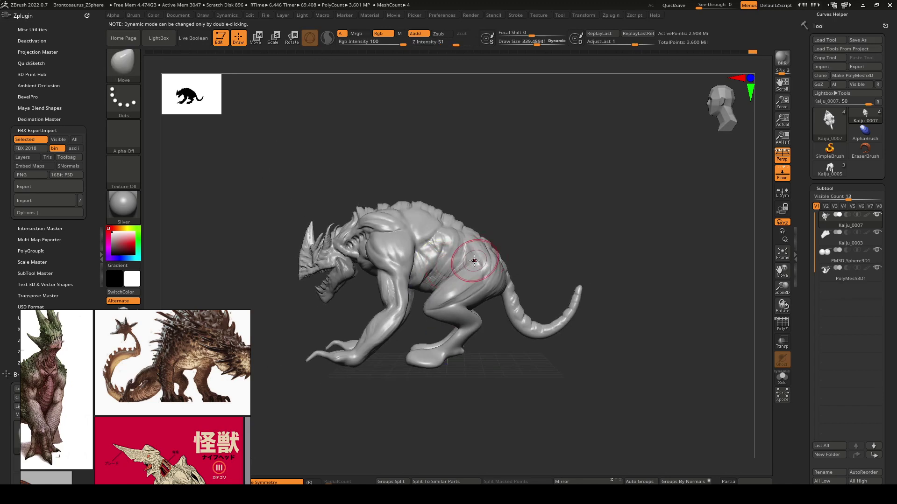
right_drag(373, 277, 463, 248)
key(space)
mouse_move(479, 233)
mouse_down()
mouse_move(494, 233)
mouse_move(462, 233)
mouse_up()
key(space)
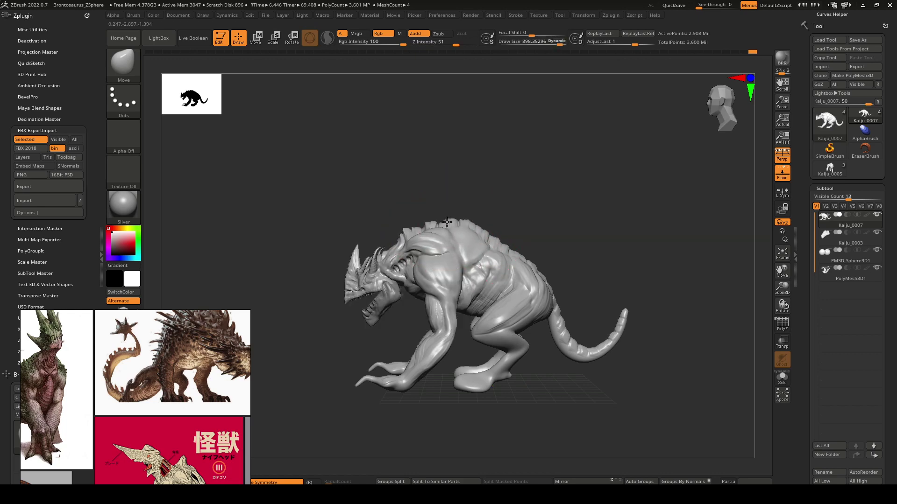
right_drag(447, 215, 473, 239)
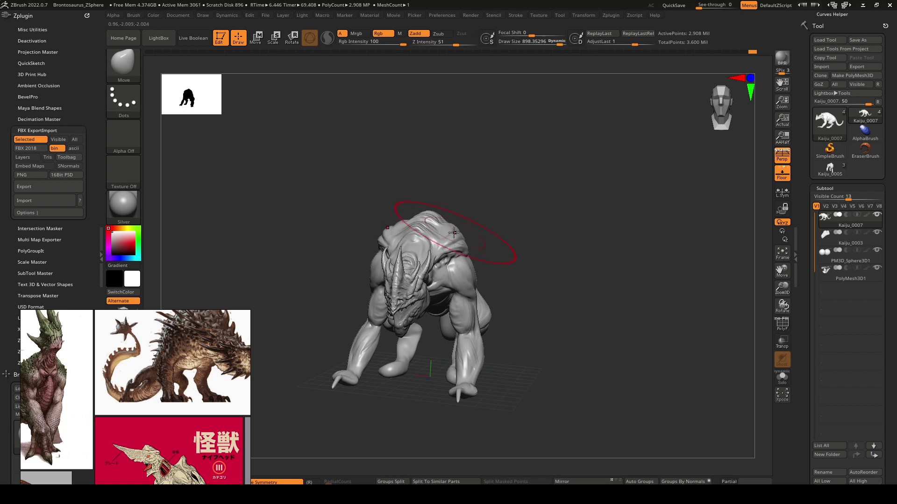
key(space)
drag(463, 232, 454, 232)
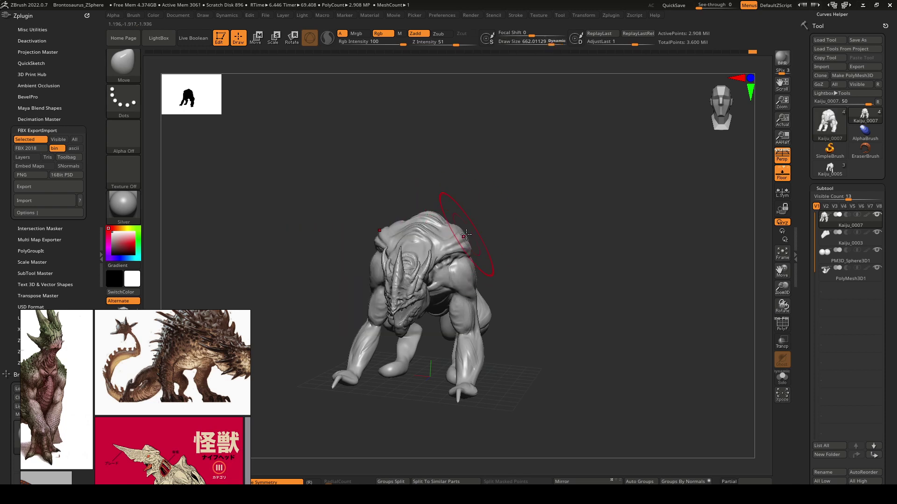
right_drag(466, 235, 488, 234)
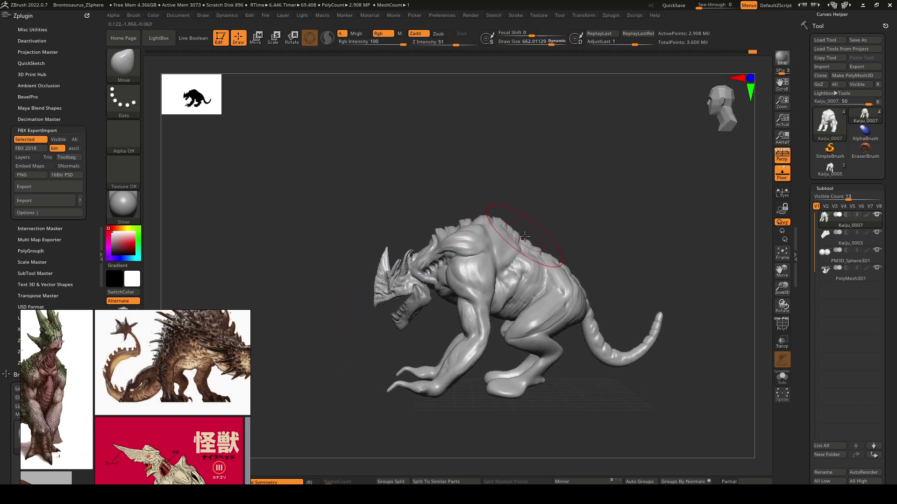
- Reshape the upper back and shoulder hump with the Move brush, reducing the draw size to about 432
mouse_move(522, 233)
right_down()
mouse_move(532, 236)
mouse_move(483, 240)
right_up()
right_drag(431, 231, 435, 209)
key(space)
mouse_move(435, 209)
mouse_down()
mouse_move(423, 209)
mouse_move(473, 189)
mouse_move(547, 177)
mouse_up()
right_drag(469, 210, 509, 229)
key(space)
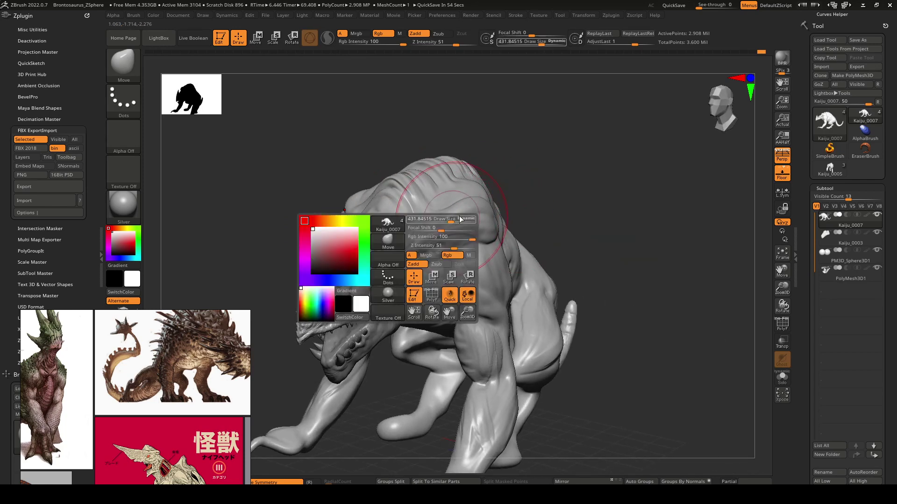
key(b)
key(s)
key(h)
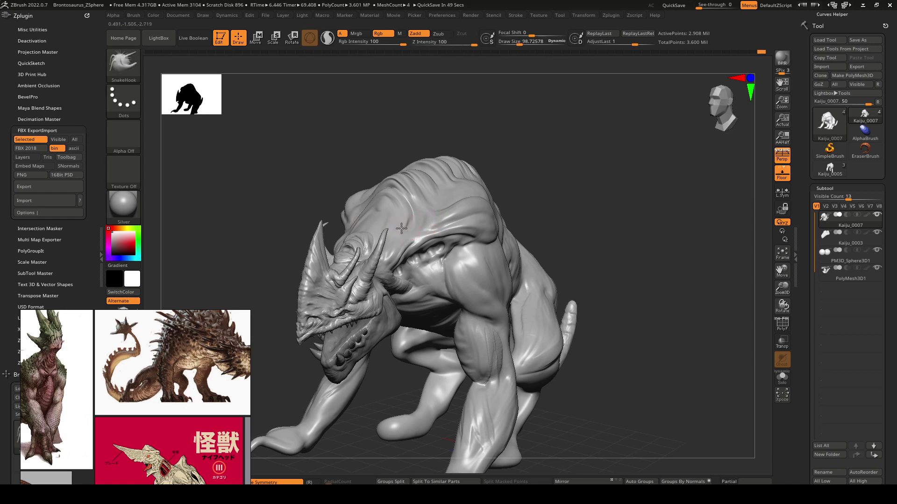
right_drag(486, 175, 433, 283)
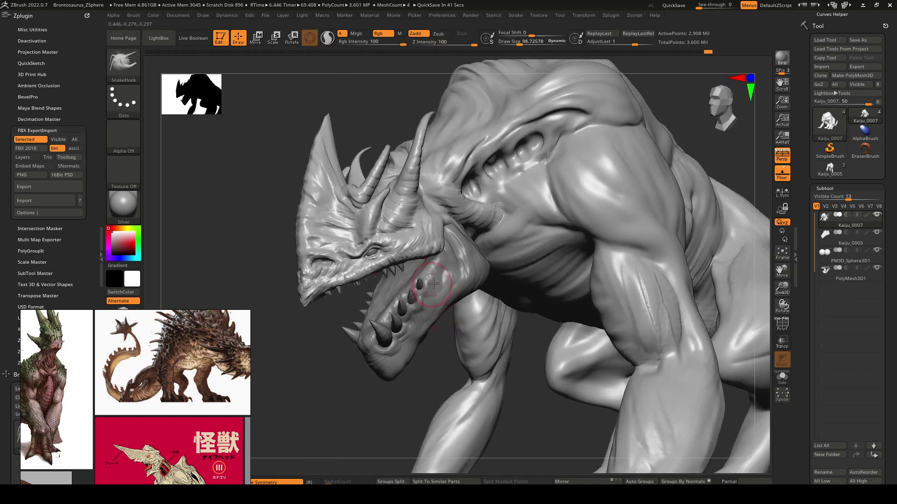
- Select the lower jaw subtool Kaiju_0003 and carve creases around its tooth bases with DamStandard at draw size about 31
alt+click(444, 276)
key(b)
key(d)
key(s)
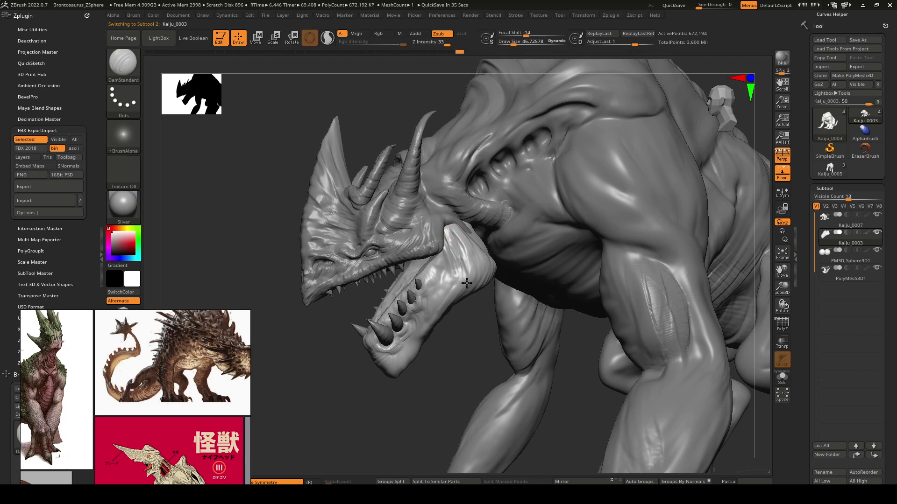
mouse_move(467, 268)
right_down()
mouse_move(473, 240)
mouse_move(493, 234)
right_up()
mouse_move(433, 265)
right_down()
mouse_move(469, 261)
mouse_move(512, 310)
mouse_move(443, 242)
mouse_move(439, 291)
mouse_move(424, 241)
right_up()
key(bracketleft)
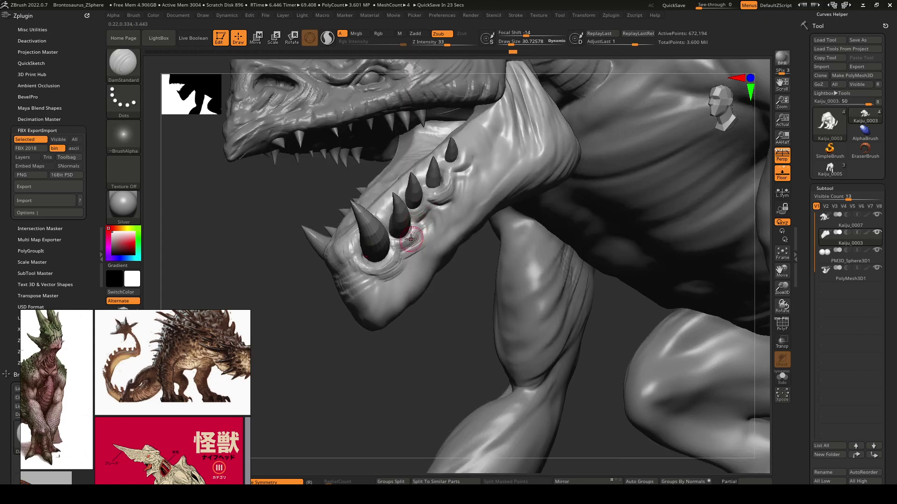
right_drag(414, 261, 411, 276)
- Build up small gum and skin folds below the lower teeth with ClayBuildup at draw size about 31
key(b)
key(c)
key(b)
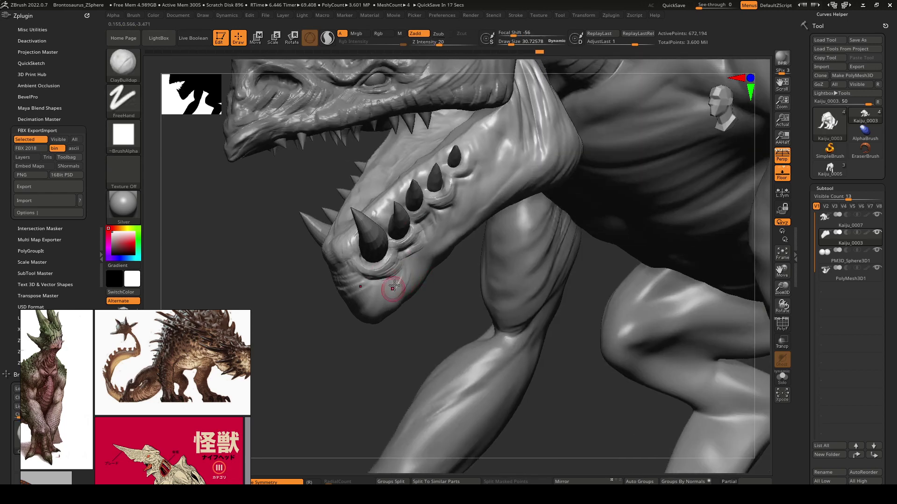
drag(423, 245, 417, 260)
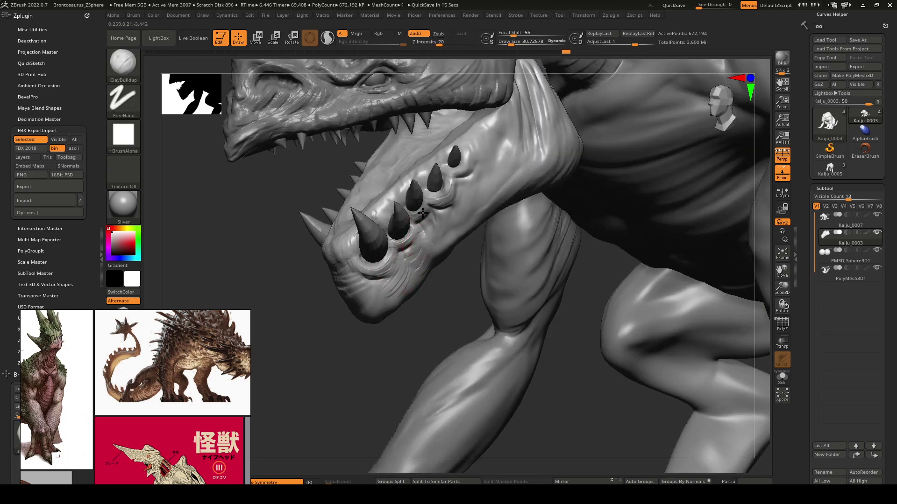
drag(448, 206, 452, 200)
alt+right_drag(468, 184, 417, 227)
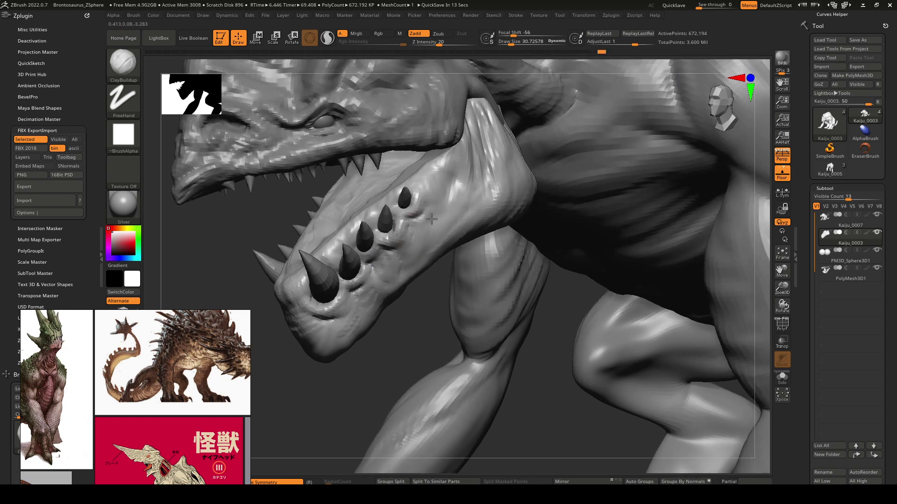
mouse_move(418, 217)
mouse_down()
mouse_move(435, 210)
mouse_move(438, 218)
mouse_move(417, 231)
mouse_move(425, 272)
mouse_up()
- Add broader ClayBuildup strokes along the jaw's side and chin at draw size about 63
key(])
mouse_move(423, 255)
right_down()
mouse_move(410, 269)
mouse_move(434, 256)
right_up()
mouse_move(464, 236)
mouse_down()
mouse_move(527, 220)
mouse_move(556, 236)
mouse_up()
right_drag(439, 274, 437, 213)
mouse_move(441, 192)
mouse_down()
mouse_move(416, 253)
mouse_move(371, 275)
mouse_up()
drag(362, 226, 359, 259)
mouse_move(388, 223)
mouse_down()
mouse_move(387, 255)
mouse_move(400, 263)
mouse_up()
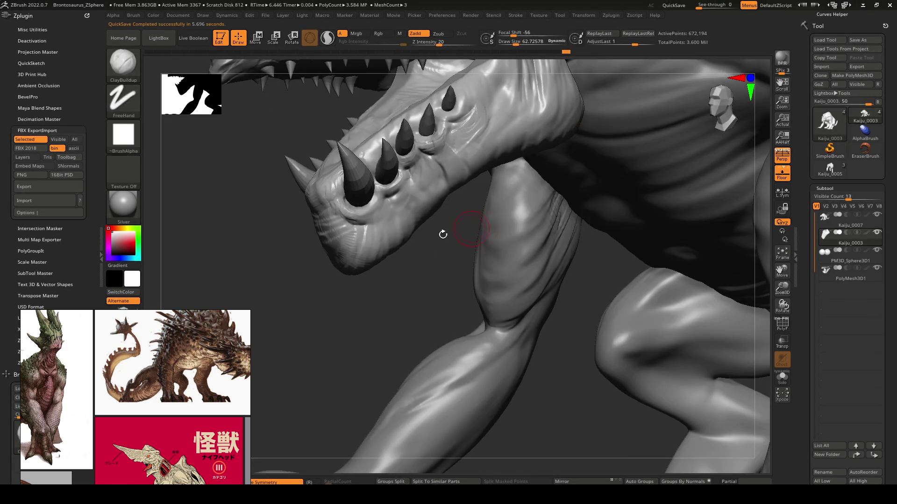
- Smooth the strokes on the chin, jaw side, jaw hinge and inner edge of the lower jaw
right_drag(343, 238, 337, 220)
shift+drag(327, 213, 329, 250)
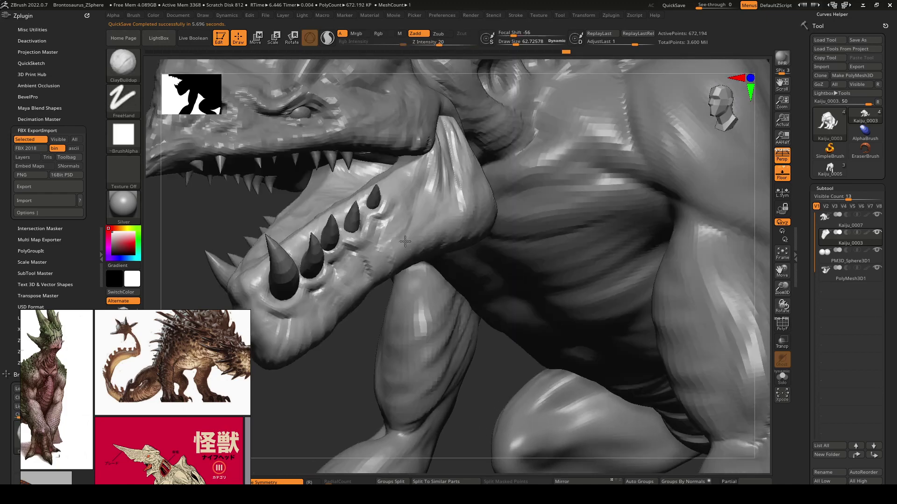
shift+drag(437, 168, 453, 200)
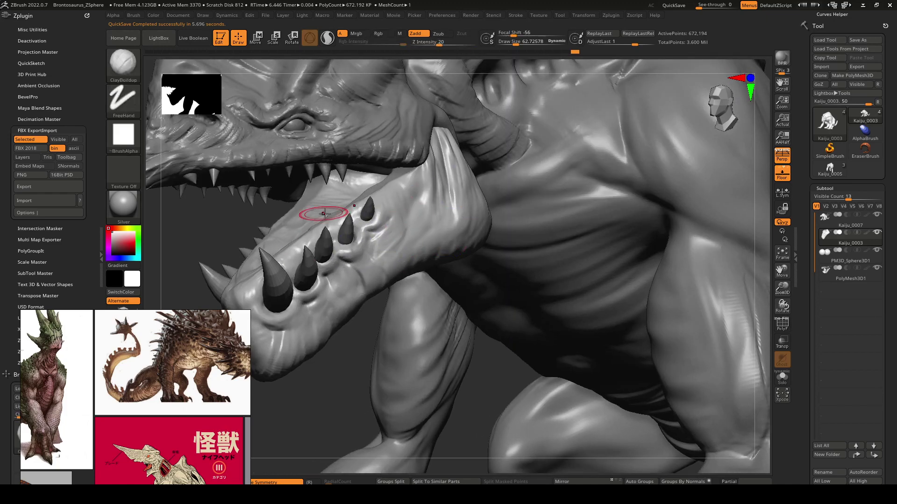
right_drag(326, 212, 354, 256)
shift+drag(354, 260, 288, 303)
shift+drag(344, 236, 354, 215)
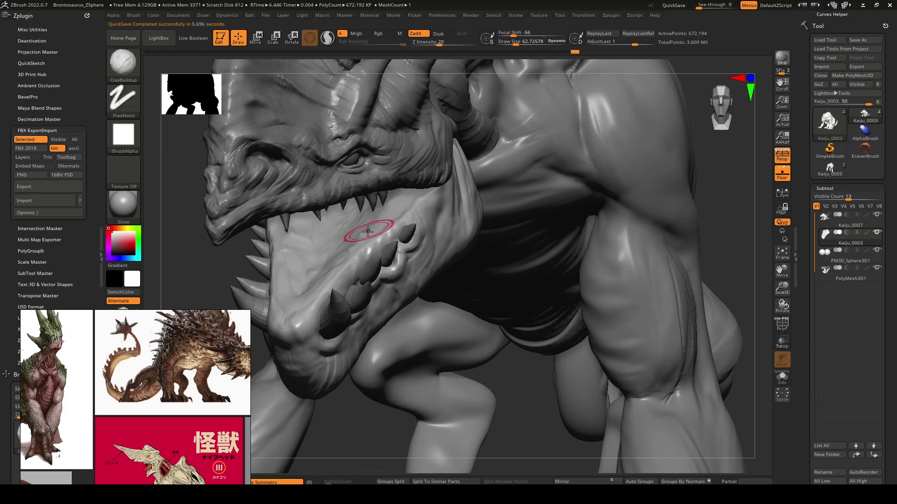
- Make a BPR render of the whole creature from a three-quarter front view and inspect the head
mouse_move(368, 230)
right_down()
mouse_move(341, 224)
mouse_move(383, 213)
mouse_move(418, 242)
right_up()
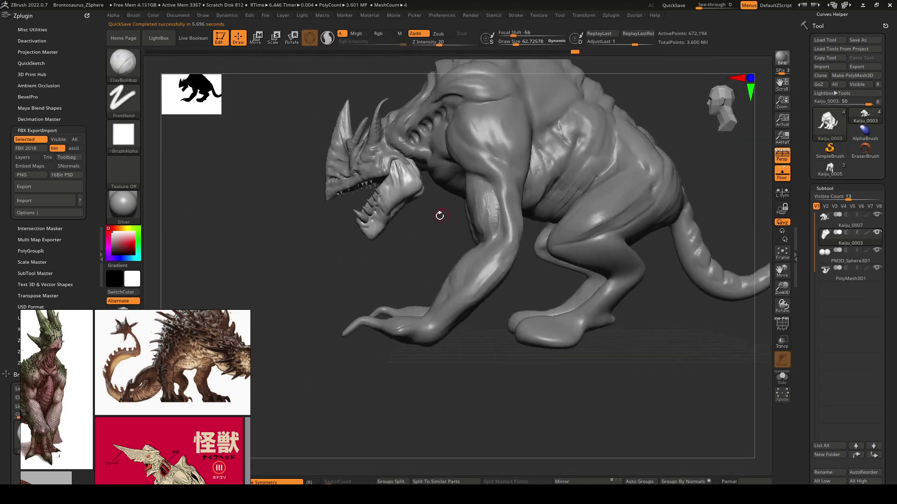
mouse_move(436, 210)
right_down()
mouse_move(515, 275)
mouse_move(619, 194)
mouse_move(646, 192)
mouse_move(608, 166)
mouse_move(625, 160)
mouse_move(612, 162)
right_up()
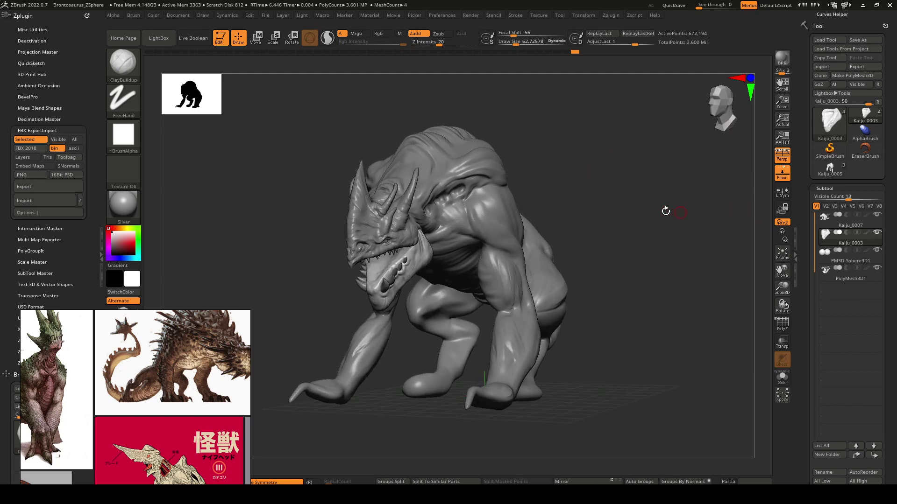
right_drag(666, 212, 617, 199)
click(782, 57)
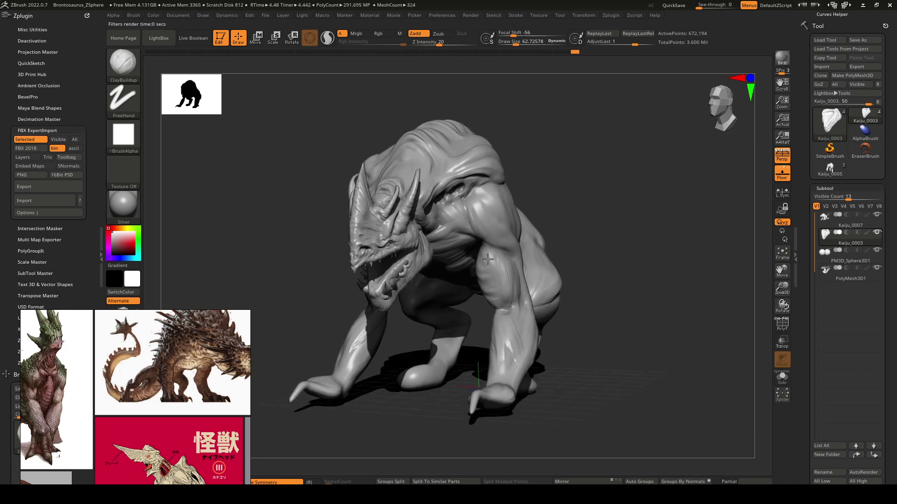
ctrl+right_drag(452, 210, 411, 178)
alt+right_drag(411, 178, 472, 246)
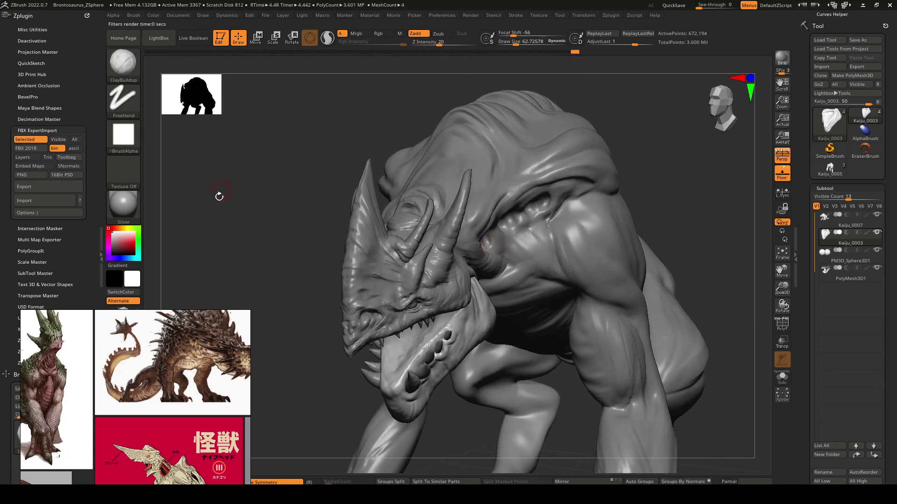
- Switch the model to the Reflected Plastic material and make another BPR render
click(123, 204)
click(491, 372)
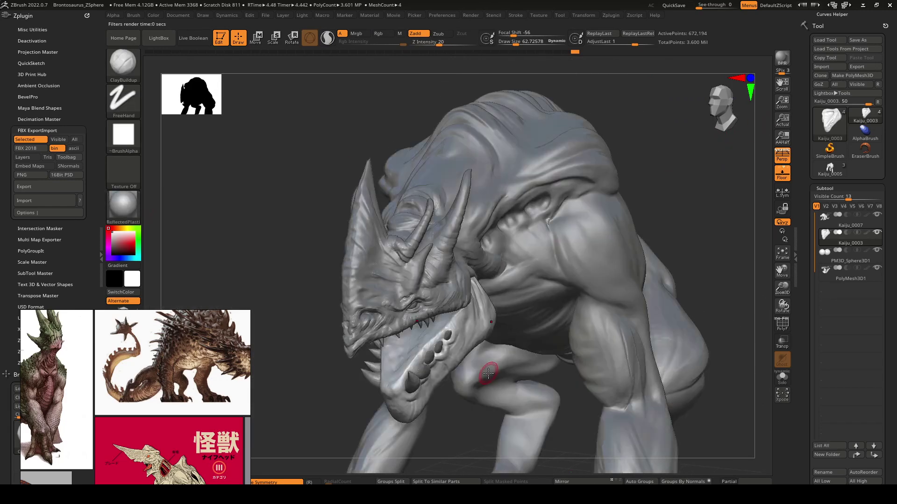
click(789, 58)
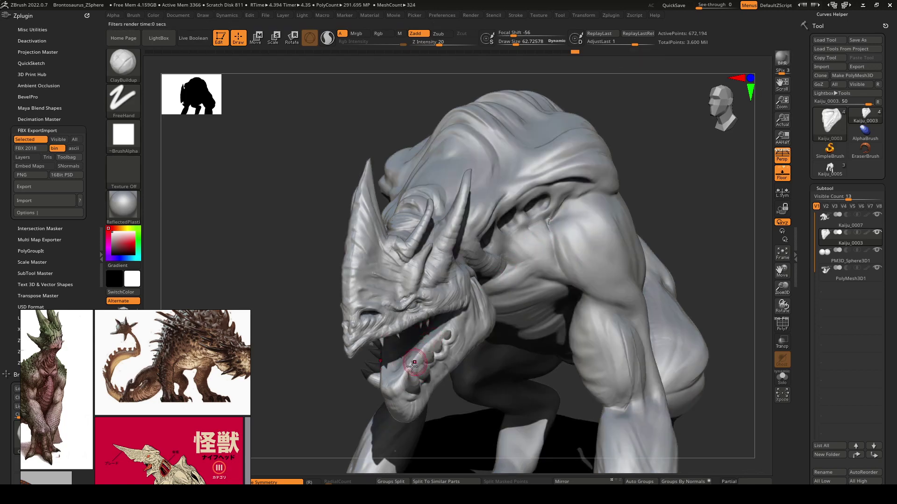
- Paint a tongue-shaped mask on the mouth floor inside the lower jaw at draw size about 43
right_drag(437, 332, 430, 282)
right_drag(391, 341, 426, 327)
mouse_move(397, 352)
right_down()
mouse_move(448, 317)
mouse_move(439, 329)
mouse_move(442, 296)
mouse_move(452, 304)
mouse_move(483, 278)
right_up()
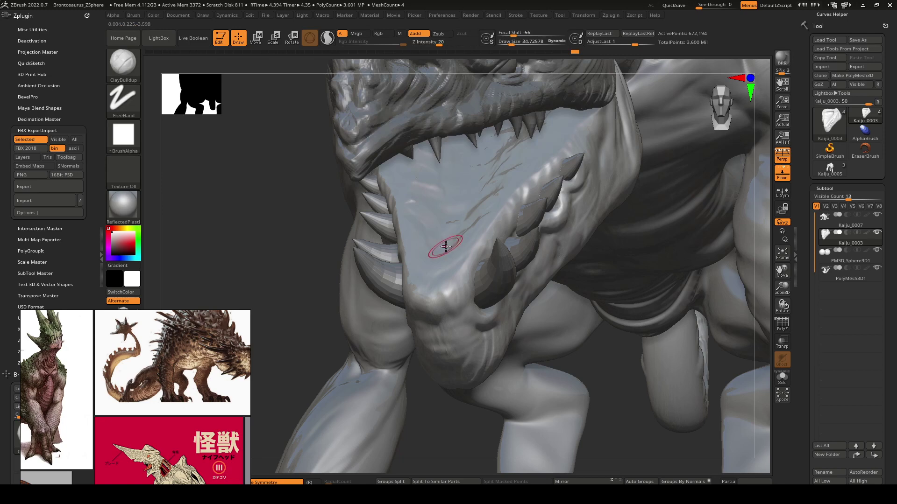
key(ctrl)
mouse_move(458, 208)
ctrl+mouse_down()
mouse_move(501, 144)
mouse_move(454, 202)
ctrl+mouse_up()
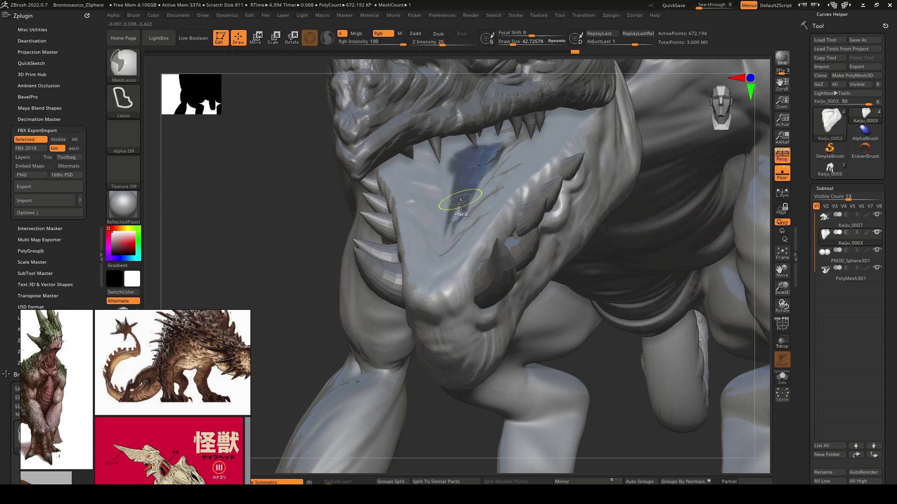
mouse_move(445, 264)
ctrl+mouse_down()
mouse_move(504, 150)
mouse_move(446, 190)
mouse_move(422, 266)
ctrl+mouse_up()
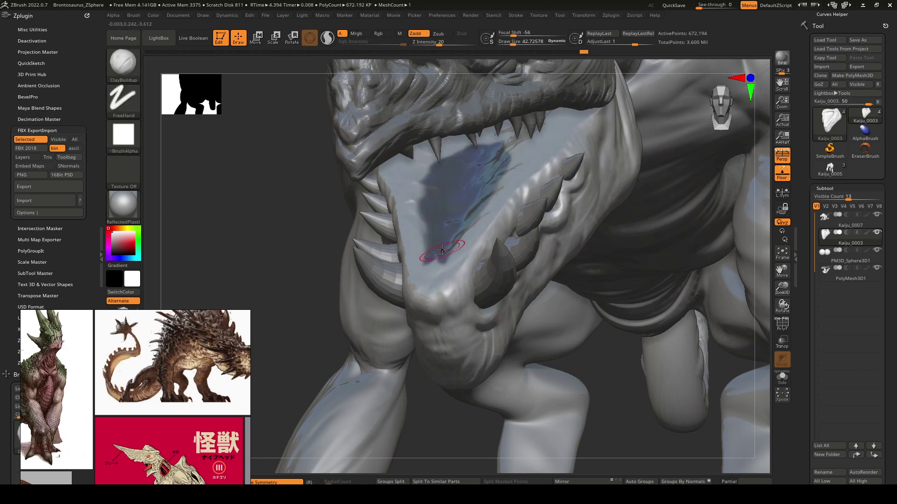
- Extract the masked area as a new subtool with thickness 0.02 and smoothing 5, then clear its mask and smooth it
mouse_move(605, 271)
right_down()
mouse_move(700, 275)
mouse_move(651, 288)
right_up()
scroll(806, 385, down, 5)
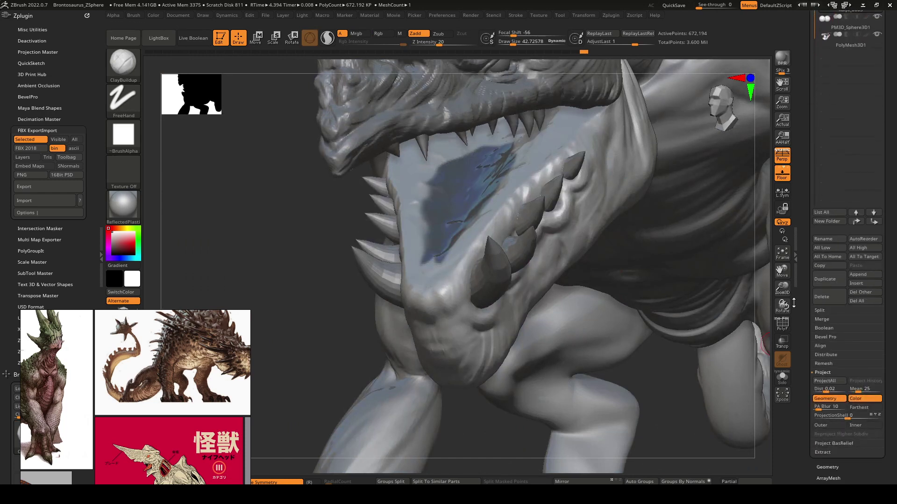
click(824, 445)
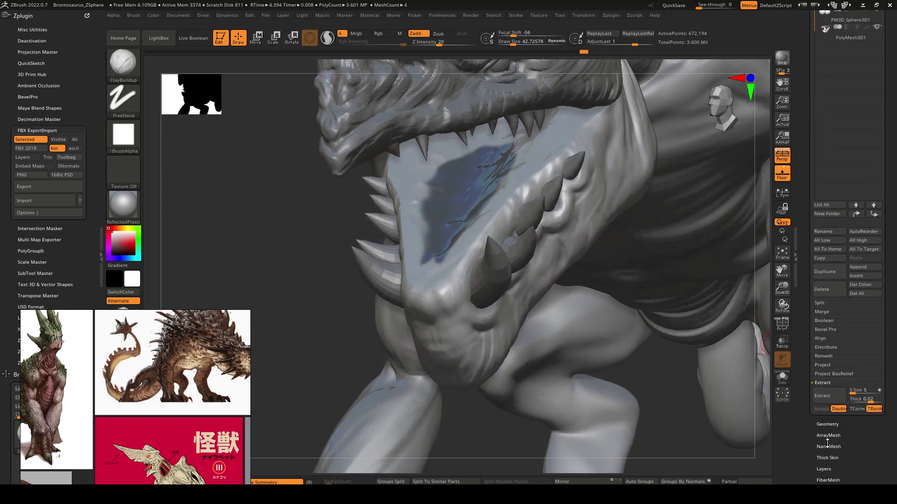
click(829, 394)
click(821, 409)
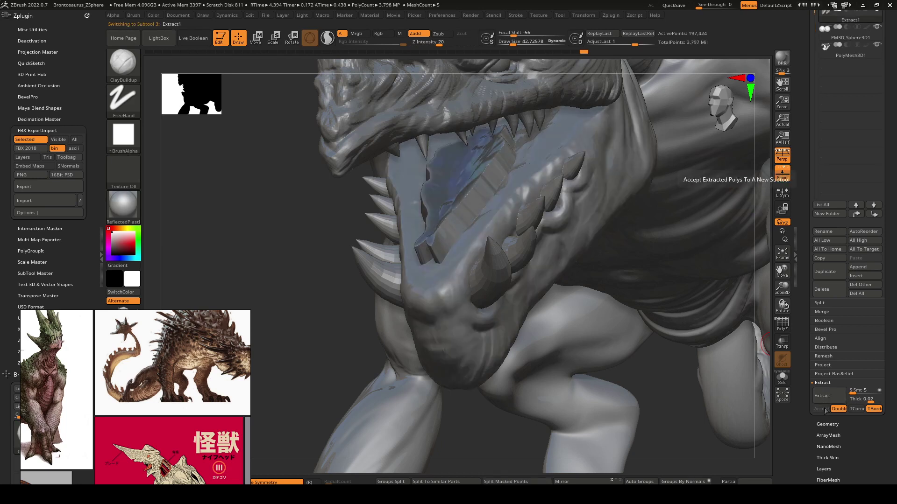
ctrl+drag(340, 256, 351, 273)
shift+drag(427, 252, 471, 224)
- Move the reference board off the remeshing controls and DynaMesh the extracted piece at resolution 128
right_click(203, 396)
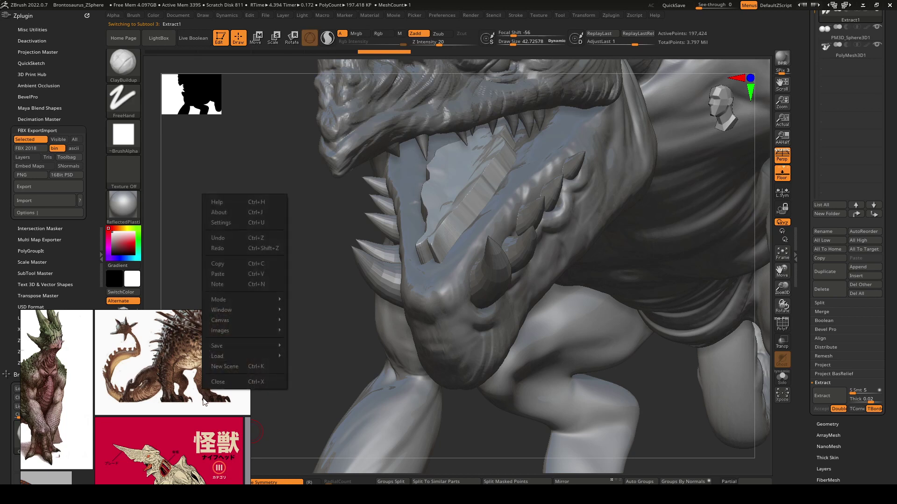
click(144, 382)
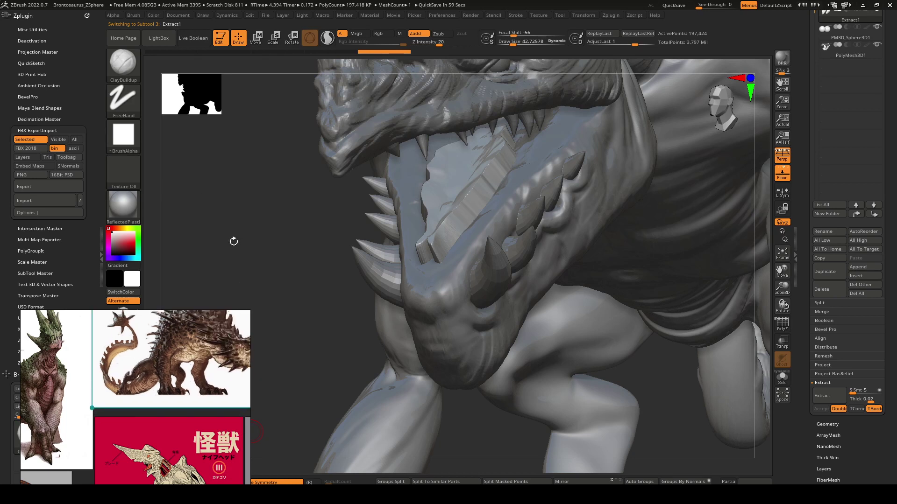
right_drag(208, 412, 254, 357)
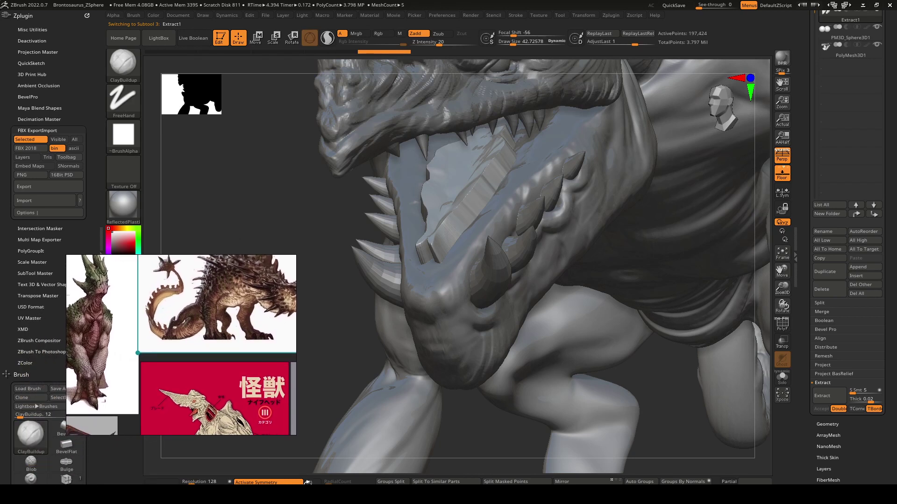
click(169, 483)
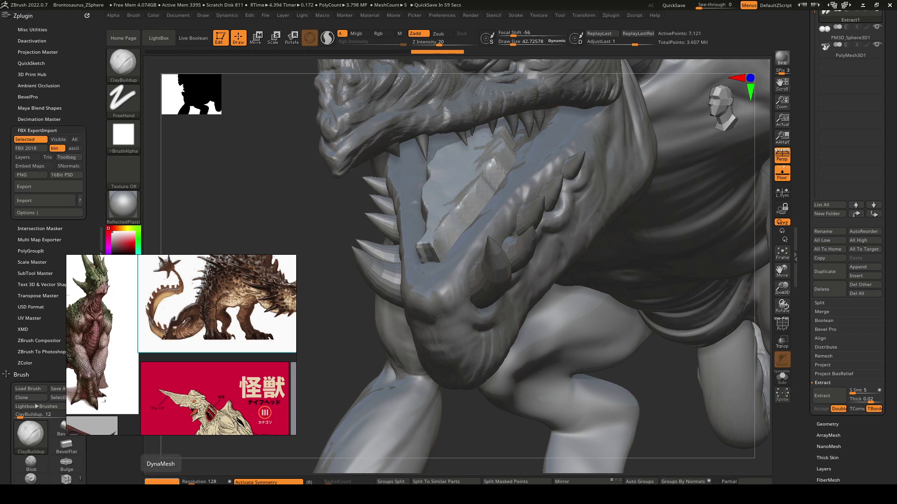
- Pull the extracted piece into an arched, curling tongue with the Move brush at draw size about 157
key(space)
mouse_move(430, 257)
mouse_down()
mouse_move(442, 257)
mouse_move(441, 230)
mouse_move(465, 177)
mouse_move(468, 221)
mouse_up()
mouse_move(468, 222)
right_down()
mouse_move(411, 220)
mouse_move(491, 224)
mouse_move(526, 210)
right_up()
key(b)
key(m)
key(v)
drag(511, 212, 491, 191)
mouse_move(507, 229)
mouse_down()
mouse_move(490, 199)
mouse_move(453, 180)
mouse_up()
mouse_move(491, 208)
right_down()
mouse_move(514, 225)
mouse_move(448, 243)
mouse_move(430, 260)
mouse_move(426, 241)
right_up()
mouse_move(426, 241)
mouse_down()
mouse_move(455, 240)
mouse_move(443, 250)
mouse_move(437, 210)
mouse_up()
- Raise the back of the tongue and adjust its front shape with the Move brush, enlarging the draw size to about 251
mouse_move(490, 205)
right_down()
mouse_move(444, 196)
mouse_move(492, 177)
right_up()
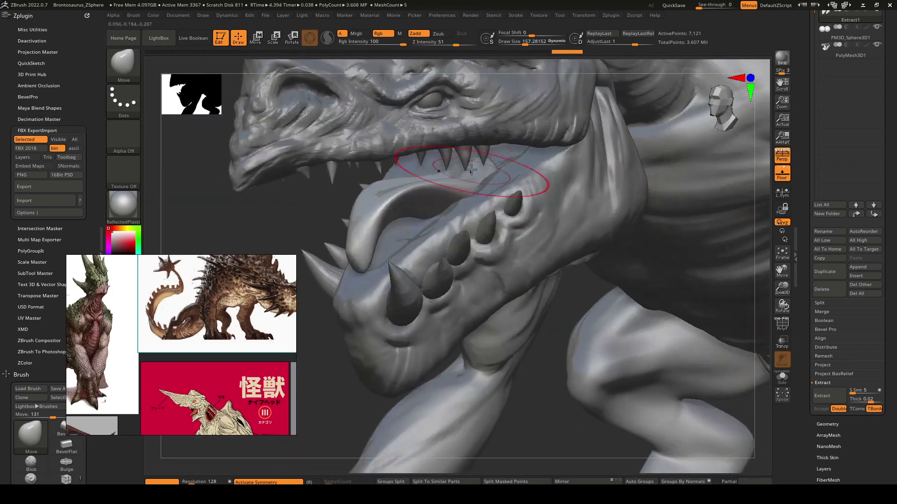
mouse_move(493, 176)
mouse_down()
mouse_move(538, 124)
mouse_move(516, 139)
mouse_up()
mouse_move(517, 139)
right_down()
mouse_move(477, 171)
mouse_move(463, 140)
mouse_move(439, 217)
mouse_move(459, 213)
mouse_move(414, 278)
mouse_move(375, 278)
mouse_move(394, 279)
right_up()
drag(415, 261, 411, 277)
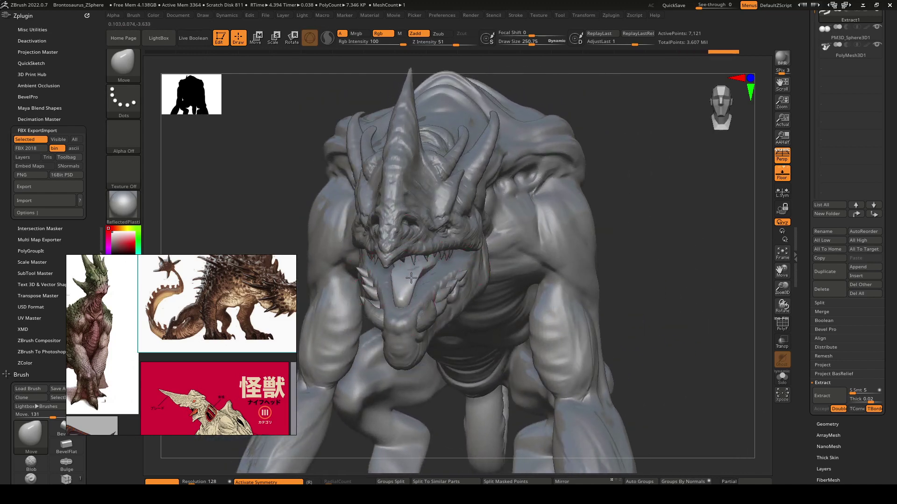
- Undo the last Move brush edit and build up the tongue's upper surface with the ClayBuildup brush at draw size about 59
key(ctrl+z)
mouse_move(382, 299)
right_down()
mouse_move(437, 276)
mouse_move(523, 273)
mouse_move(488, 276)
mouse_move(444, 402)
mouse_move(441, 303)
right_up()
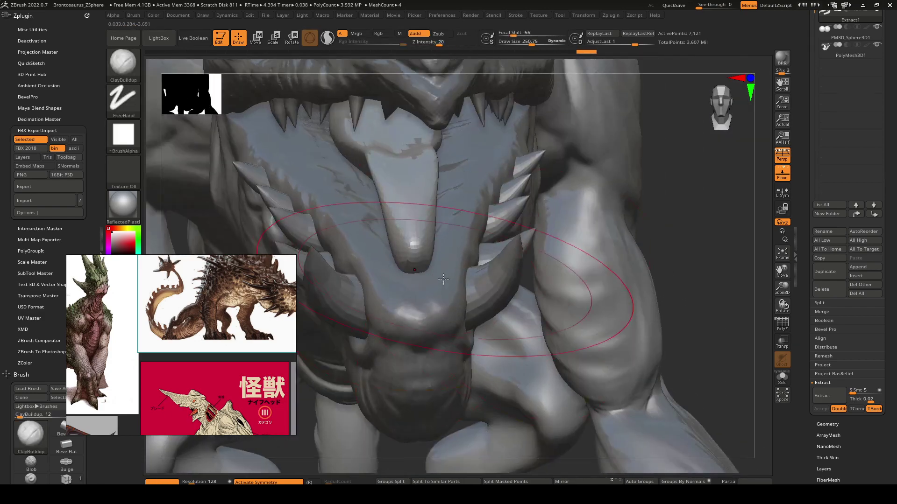
key(bracketleft)
key(bracketleft)
key(bracketleft)
key(bracketleft)
key(bracketleft)
key(bracketleft)
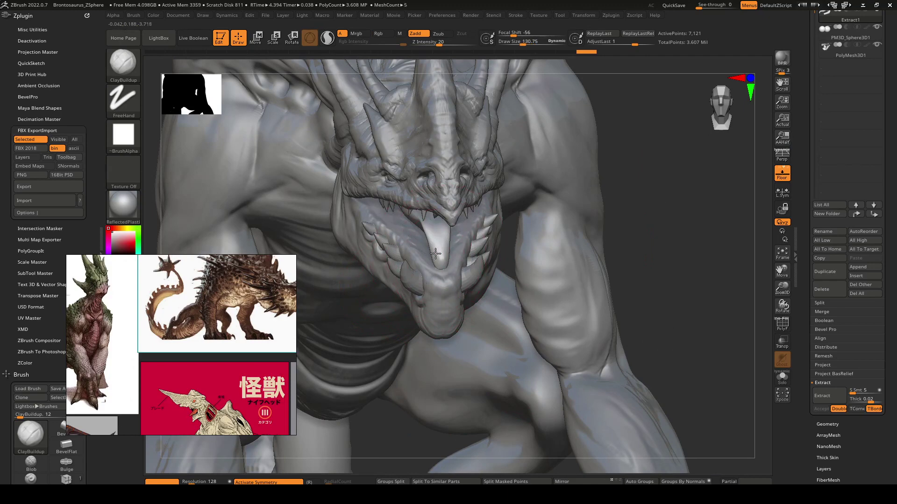
ctrl+right_drag(438, 232, 448, 288)
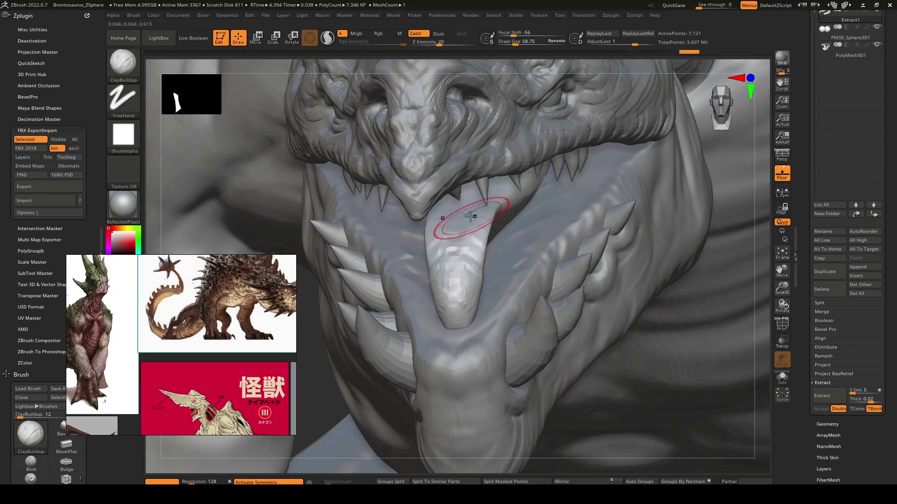
- Isolate the extracted piece with transparency on and build up the tongue's top surface with ClayBuildup at draw size about 51
key(shift+t)
right_drag(491, 206, 495, 248)
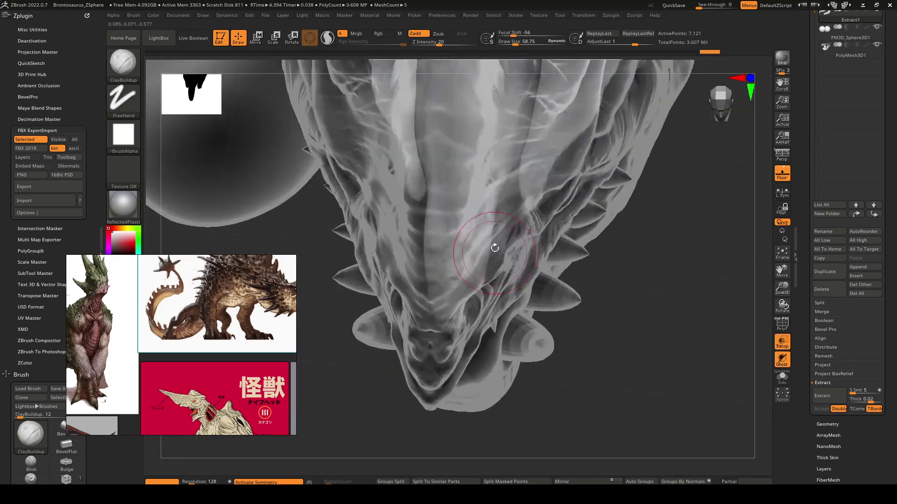
click(781, 376)
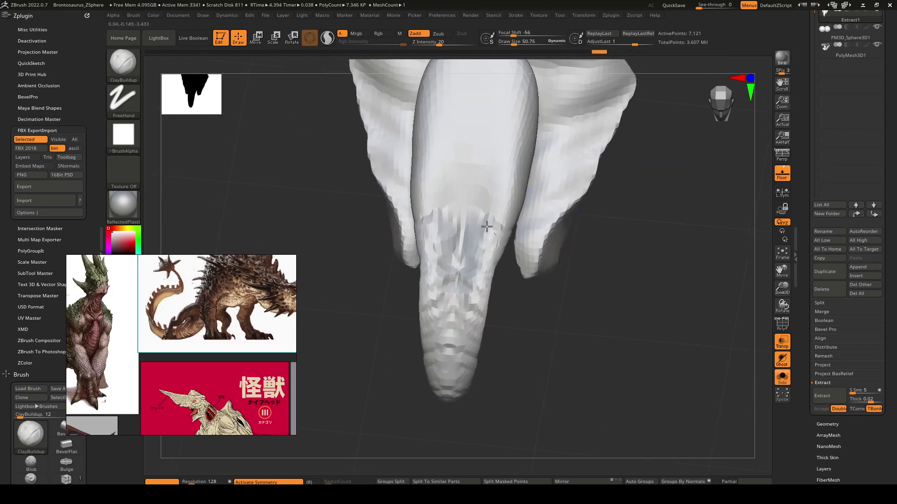
- Hide the side flaps of the extracted piece and delete them, keeping only the central tongue
right_drag(497, 163, 531, 296)
ctrl+shift+click(531, 296)
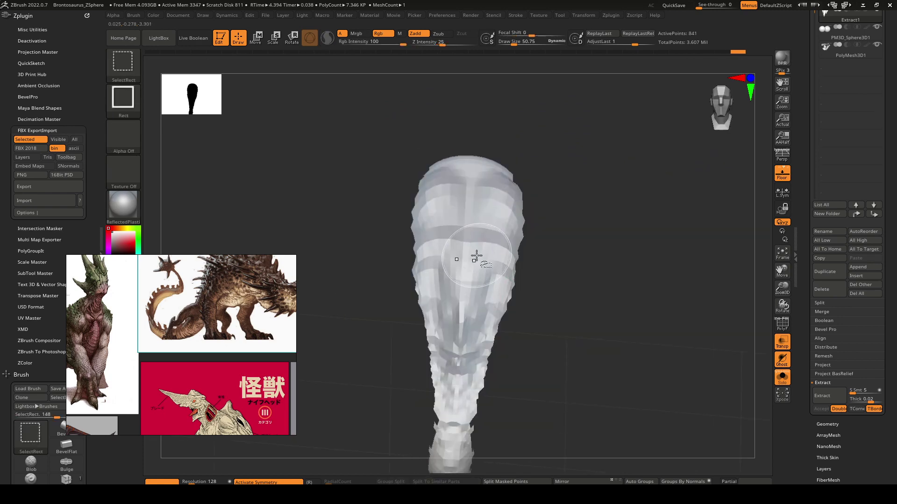
ctrl+shift+click(660, 301)
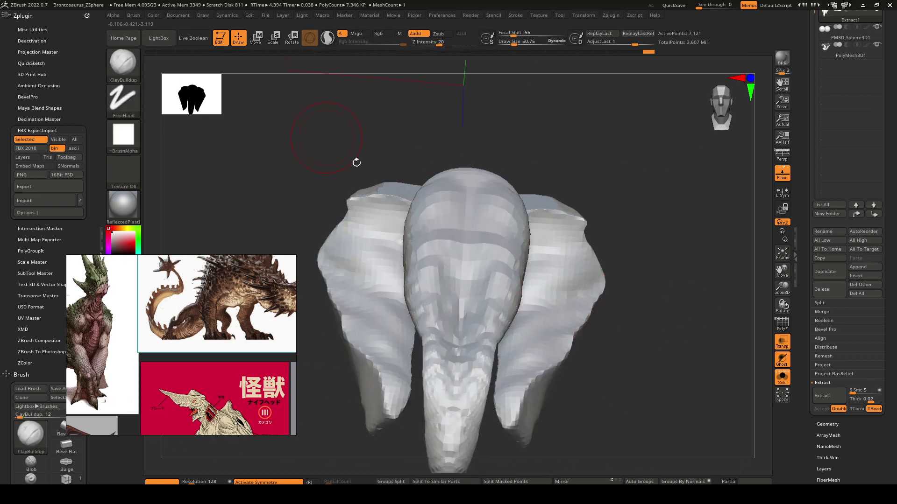
ctrl+shift+click(469, 299)
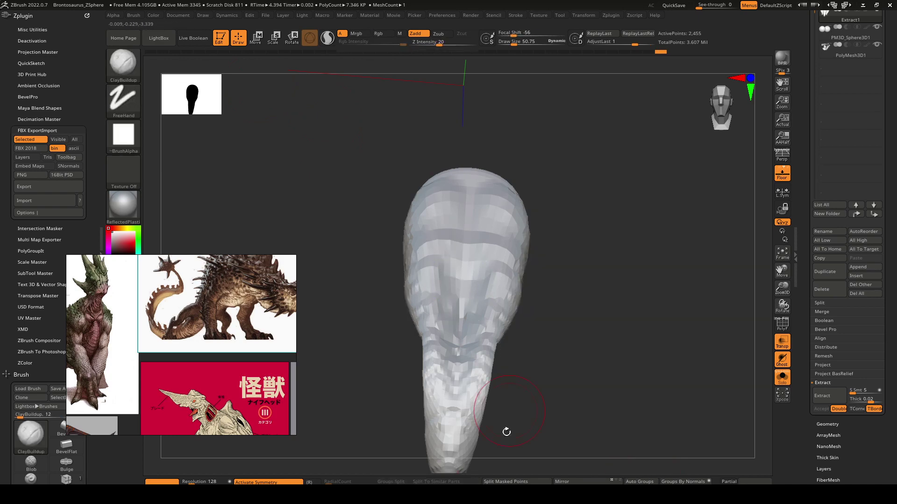
- Show the rest of the creature around the tongue again with transparency off
click(783, 378)
right_drag(563, 333, 566, 304)
key(shift+t)
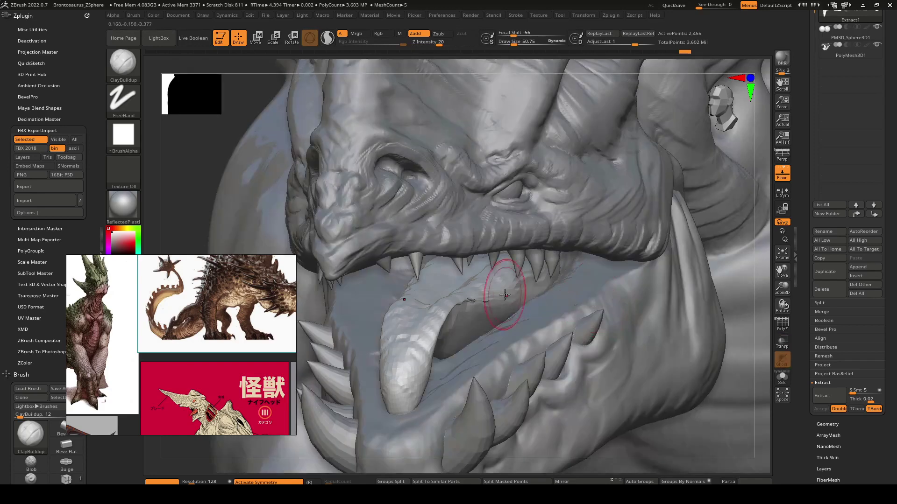
- Turn perspective on and make a BPR render of the creature's head and upper body
mouse_move(506, 293)
ctrl+right_down()
mouse_move(489, 286)
mouse_move(464, 326)
mouse_move(467, 341)
mouse_move(495, 347)
mouse_move(510, 317)
mouse_move(562, 321)
mouse_move(535, 285)
mouse_move(557, 279)
mouse_move(571, 234)
ctrl+right_up()
key(p)
click(783, 59)
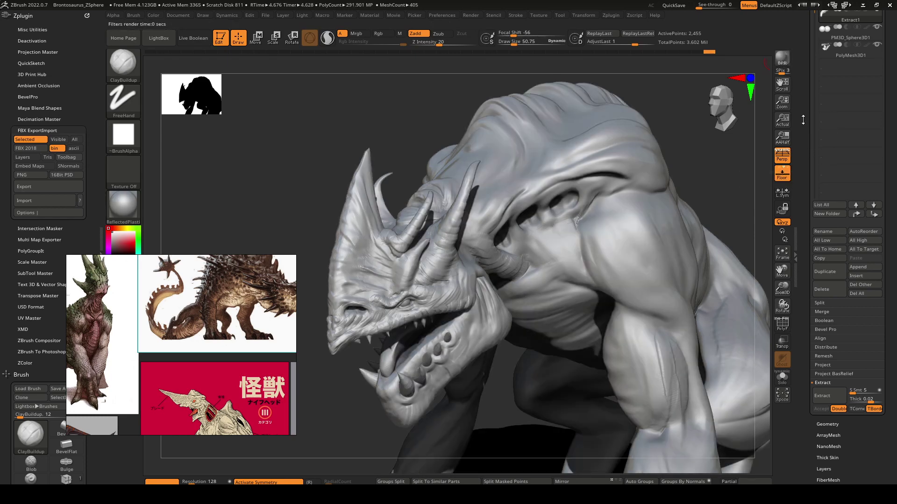
- Switch to the Kaiju_0005 tool and return to the Extract1 tool
scroll(836, 140, up, 10)
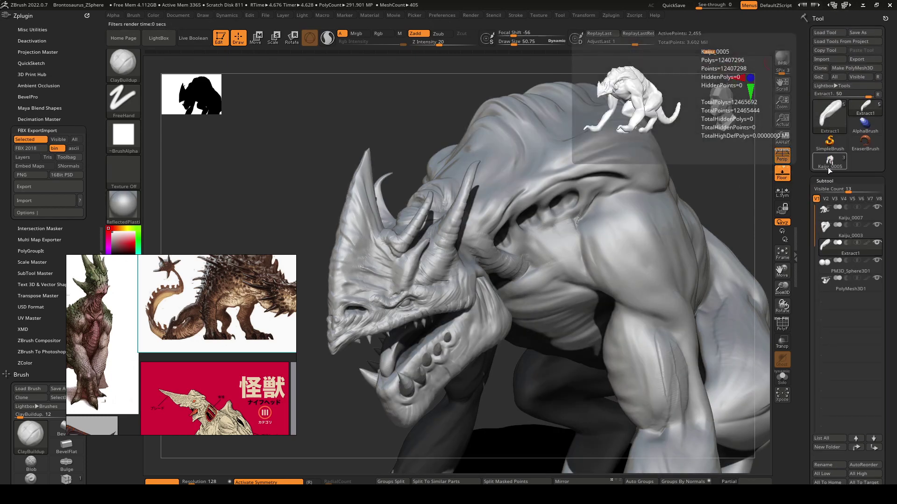
click(827, 168)
click(865, 105)
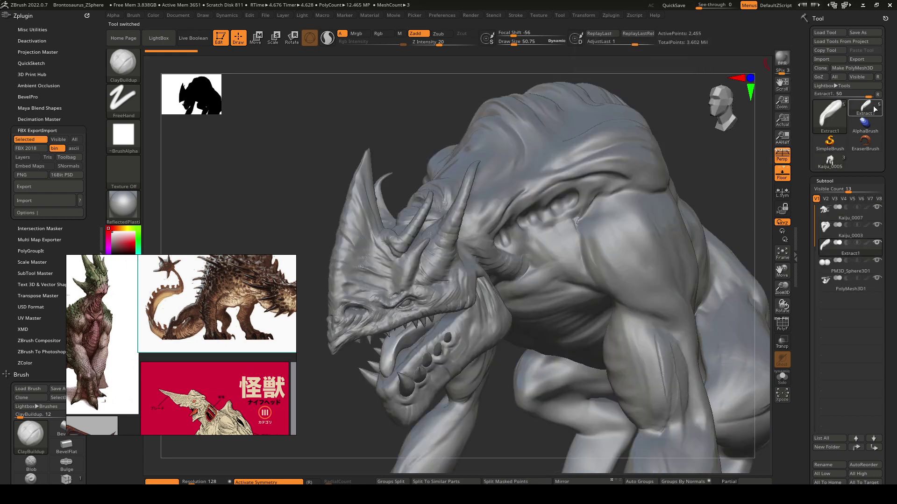
mouse_move(879, 109)
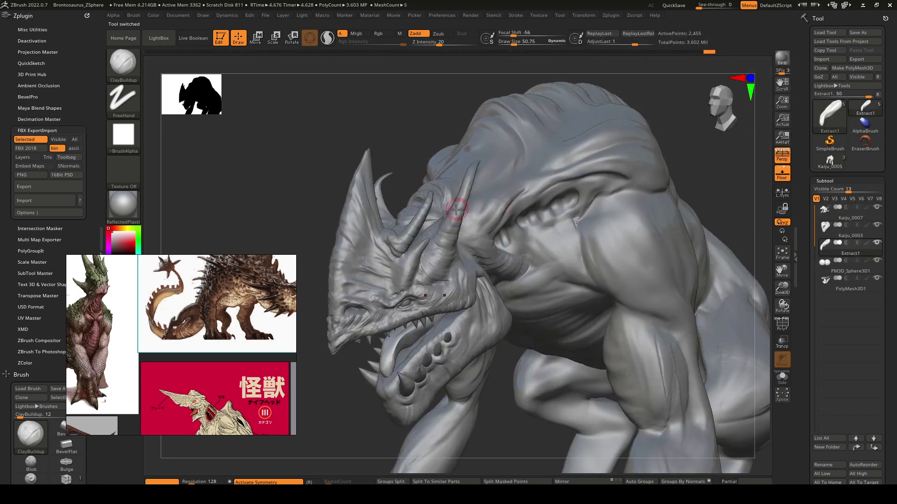
scroll(823, 175, up, 2)
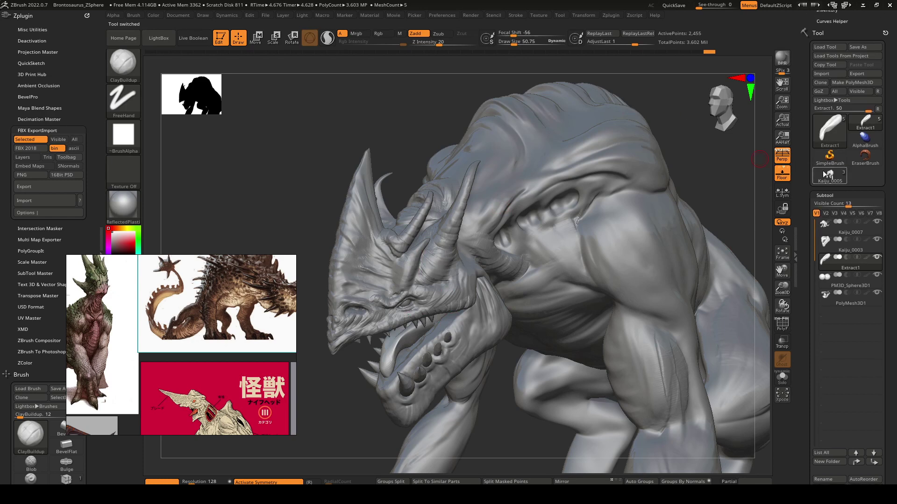
scroll(810, 187, up, 5)
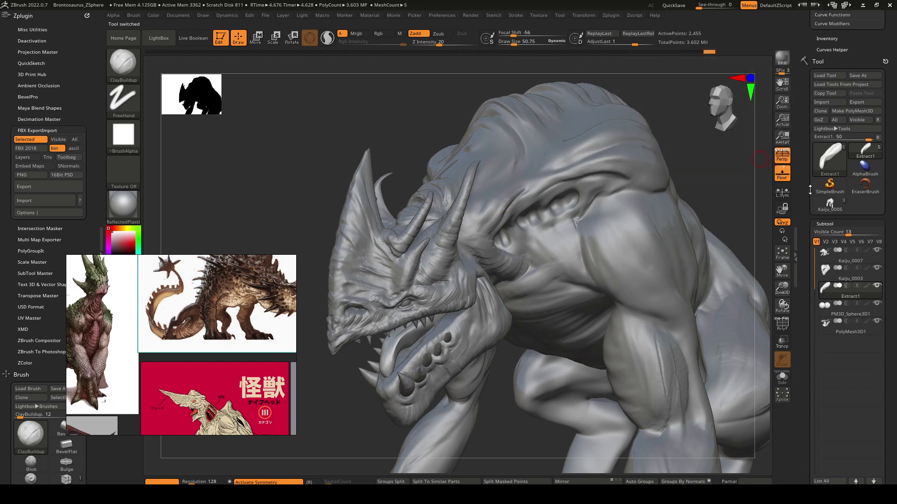
scroll(815, 201, up, 5)
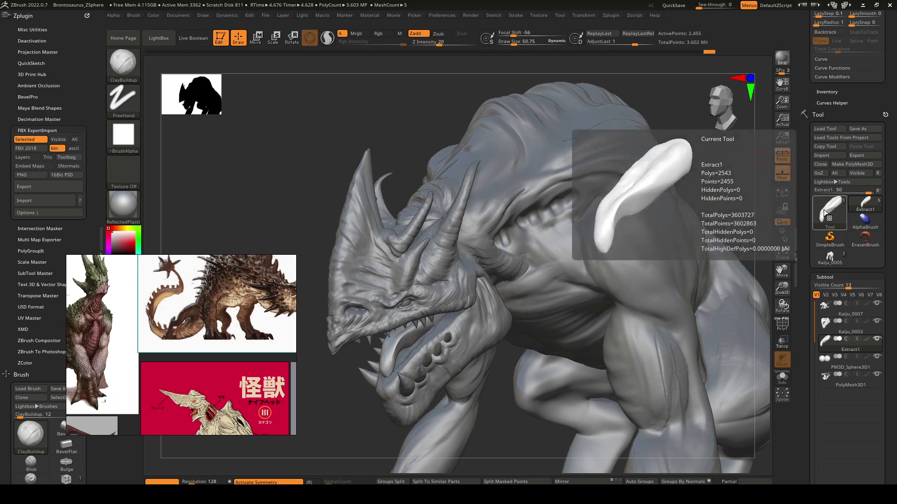
scroll(805, 190, up, 2)
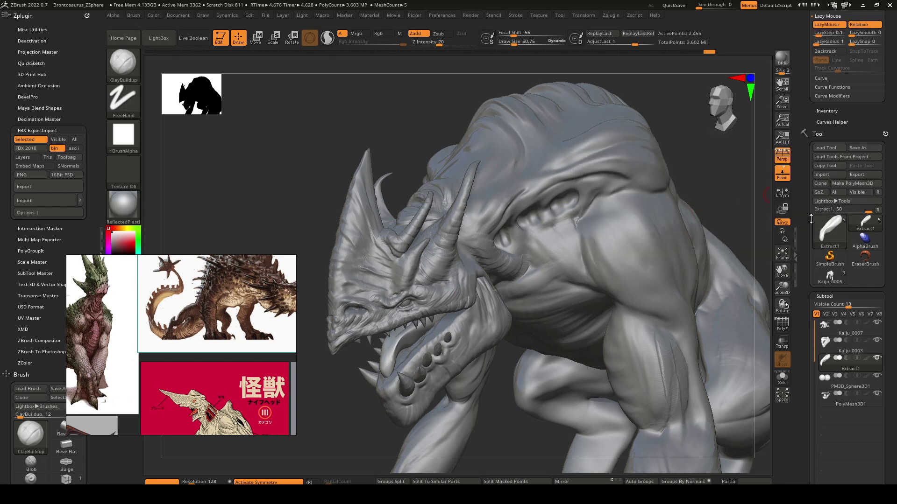